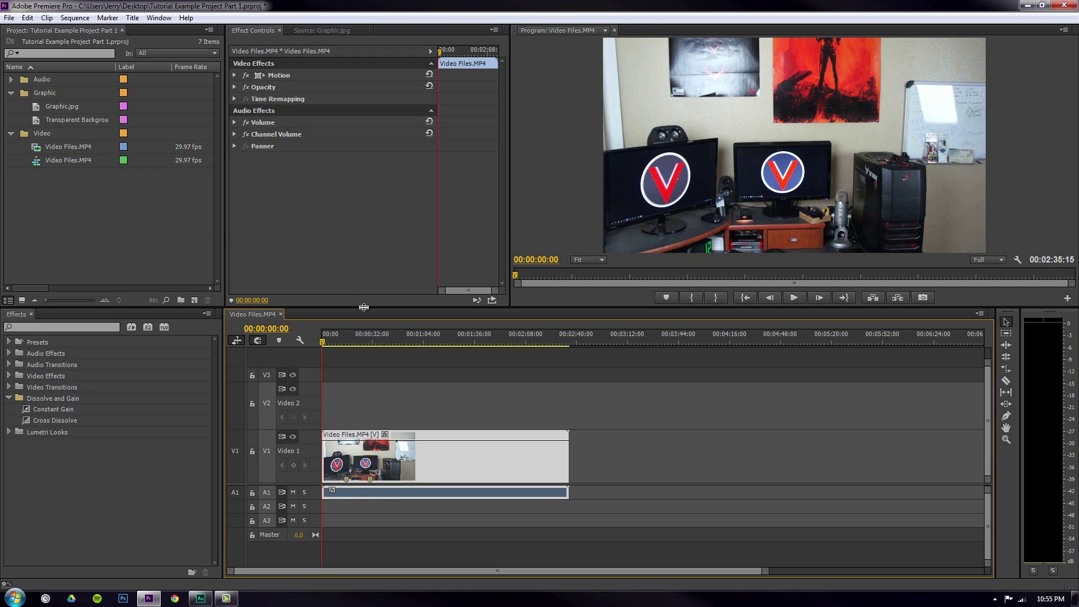
# Make the upper panels taller and expand the Motion, Volume and Channel Volume settings of the Video Files.MP4 clip
pyautogui.moveTo(364, 307); pyautogui.dragTo(363, 374)
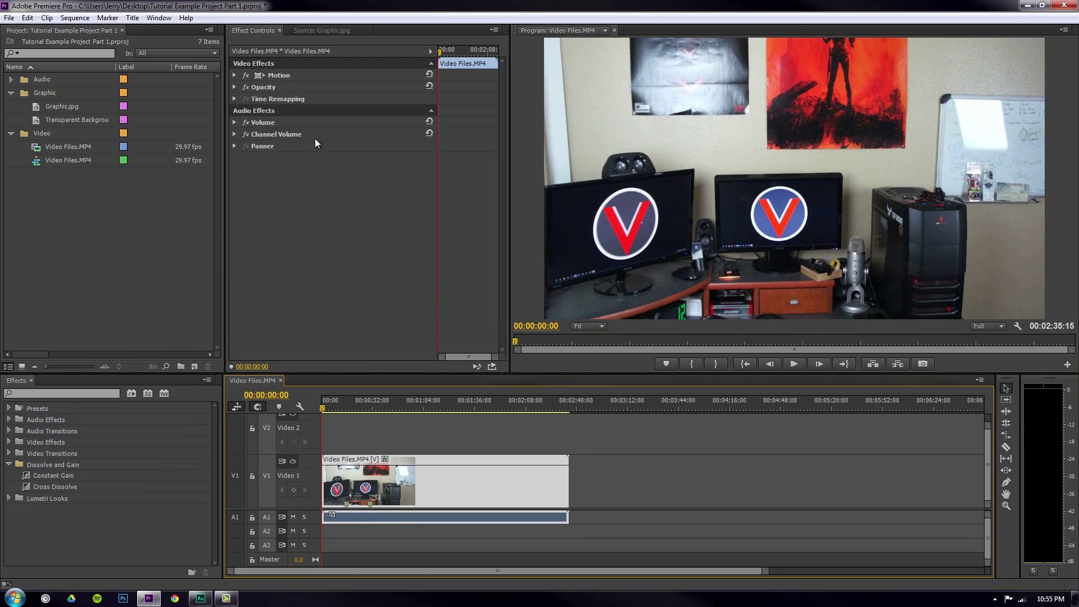
pyautogui.click(234, 75)
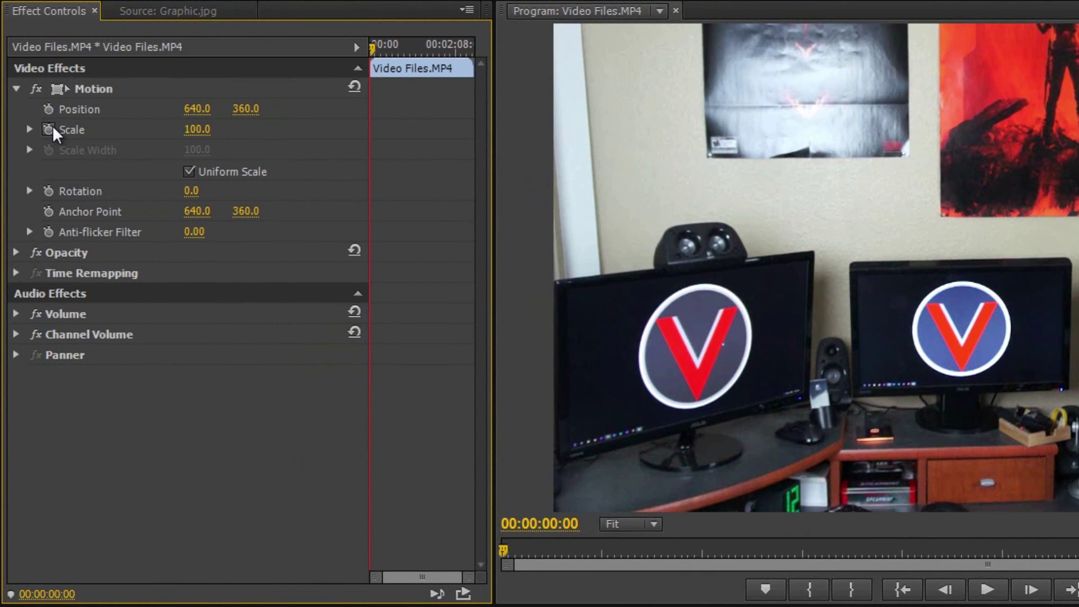
pyautogui.click(29, 151)
pyautogui.click(29, 150)
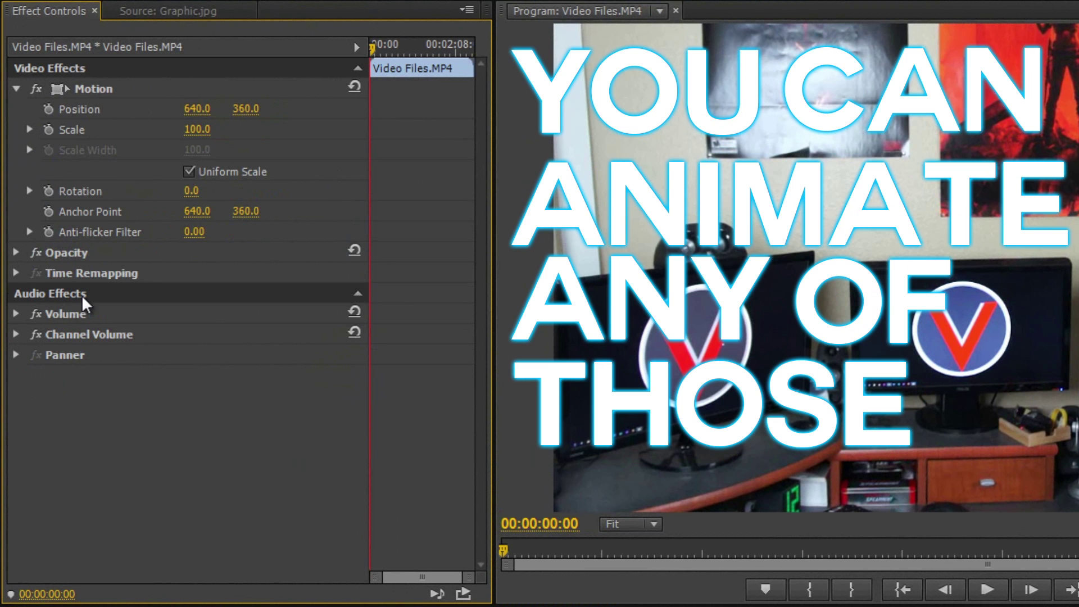
pyautogui.click(17, 313)
pyautogui.click(17, 375)
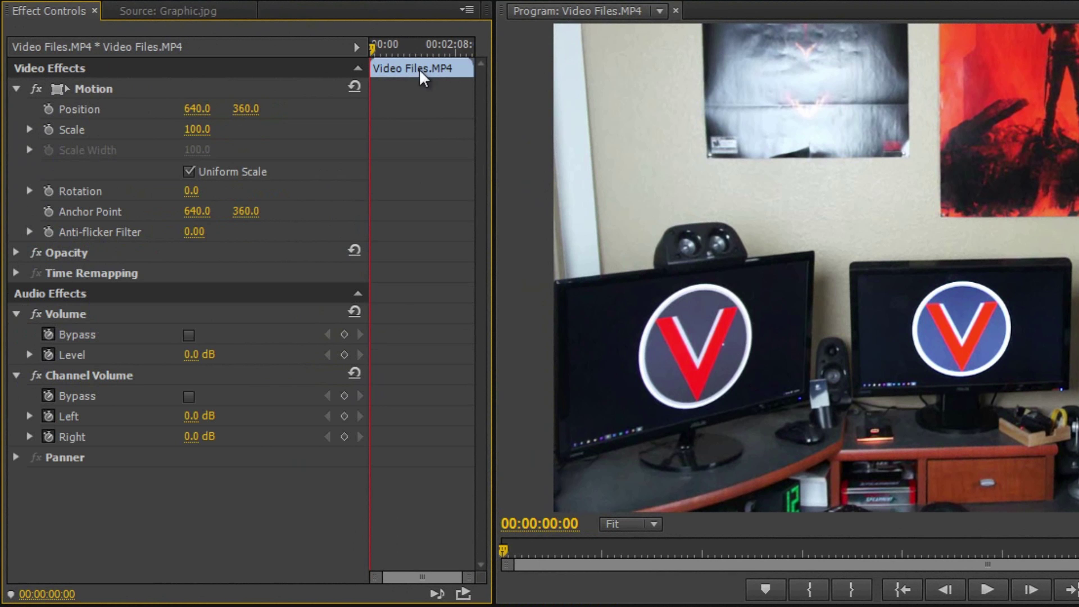
# Preview both graphics at 00:00:46:02, place Transparent Background Graphic.png on Video 2 and extend it to span the whole video clip
pyautogui.moveTo(393, 48)
pyautogui.mouseDown()
pyautogui.moveTo(413, 65)
pyautogui.moveTo(397, 48)
pyautogui.moveTo(400, 65)
pyautogui.mouseUp()
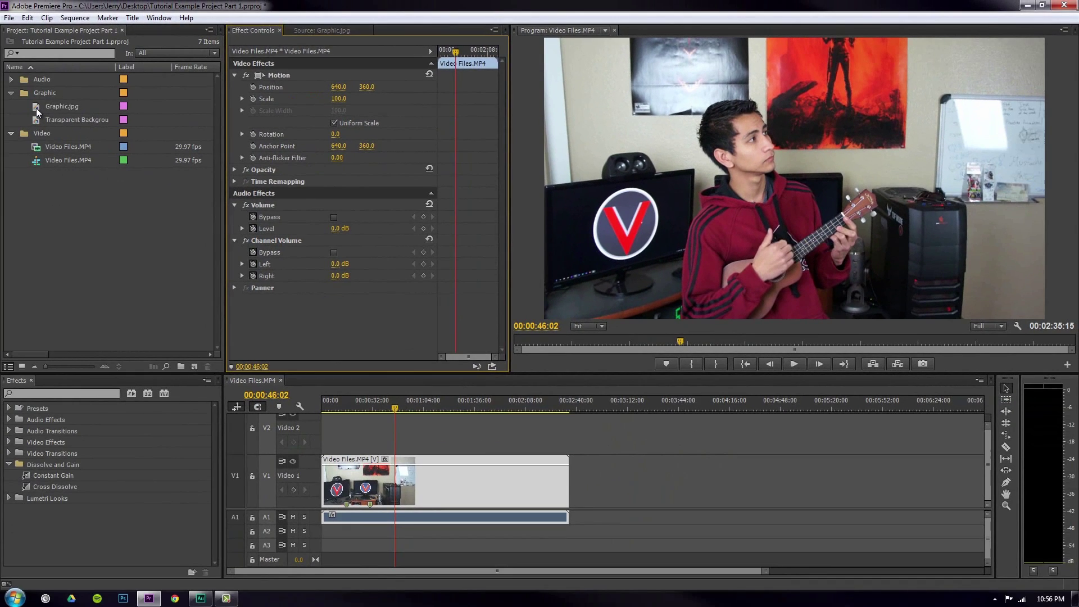
pyautogui.doubleClick(51, 106)
pyautogui.doubleClick(37, 119)
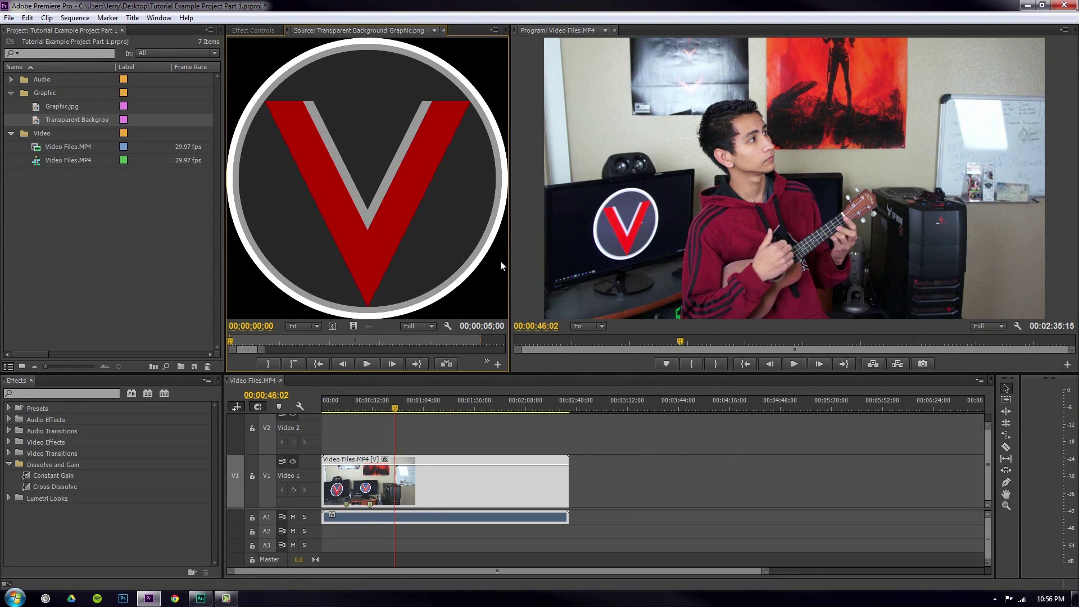
pyautogui.moveTo(69, 116); pyautogui.dragTo(569, 439)
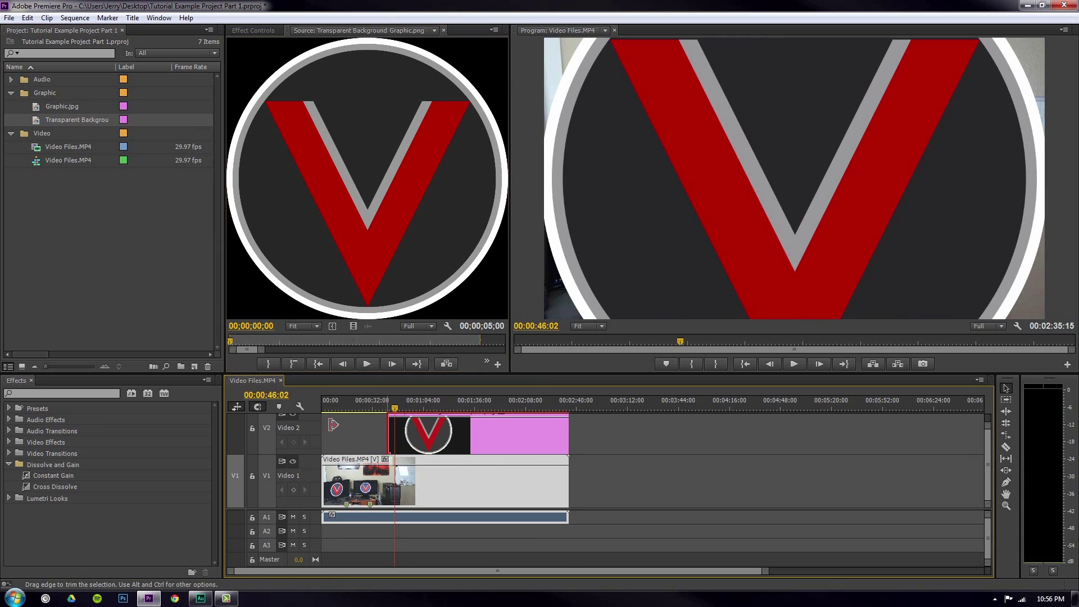
pyautogui.moveTo(394, 427); pyautogui.dragTo(323, 427)
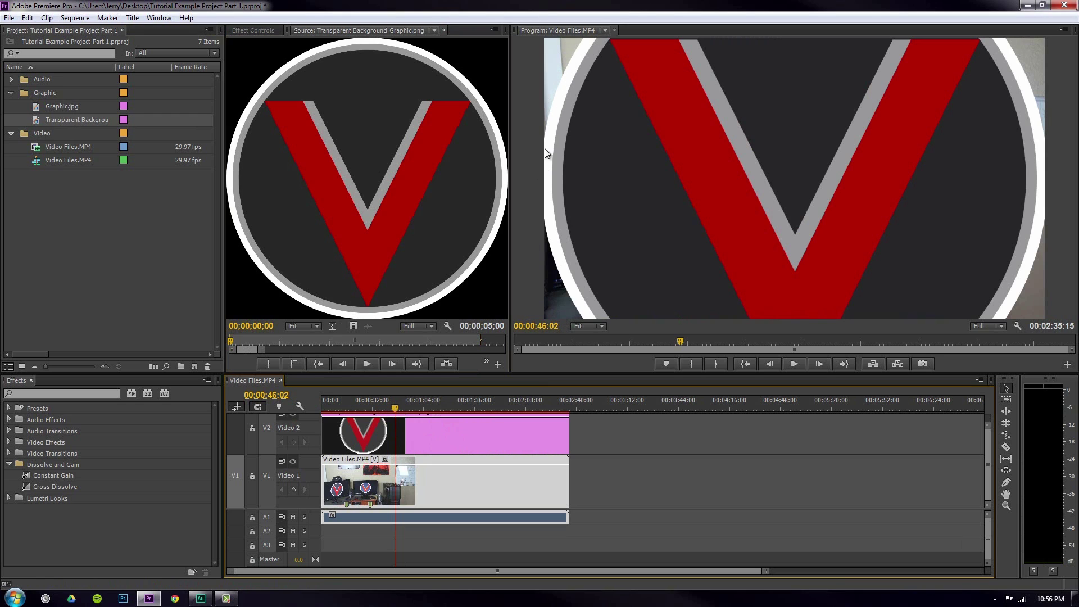
# Scale the graphic on Video 2 to 11.5 and move it to the frame's lower-right corner, at about 1163, 616
pyautogui.click(434, 430)
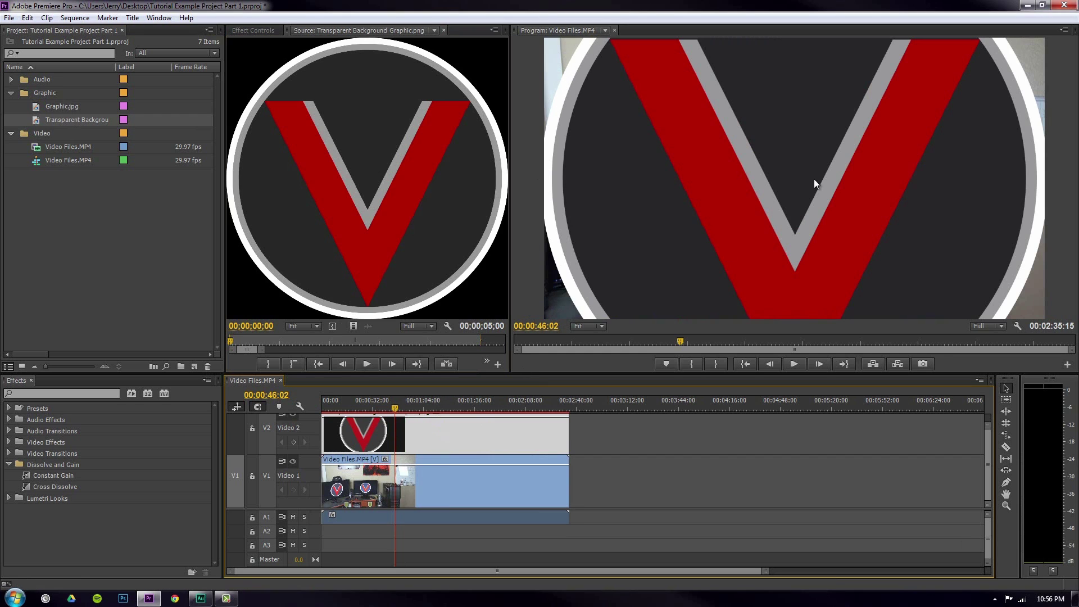
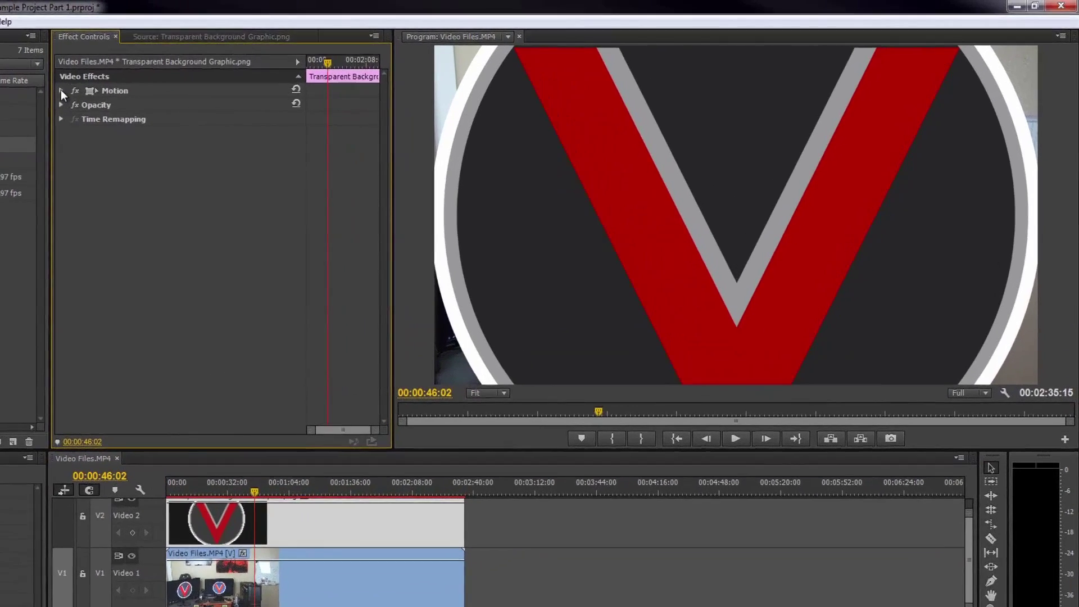
pyautogui.click(60, 91)
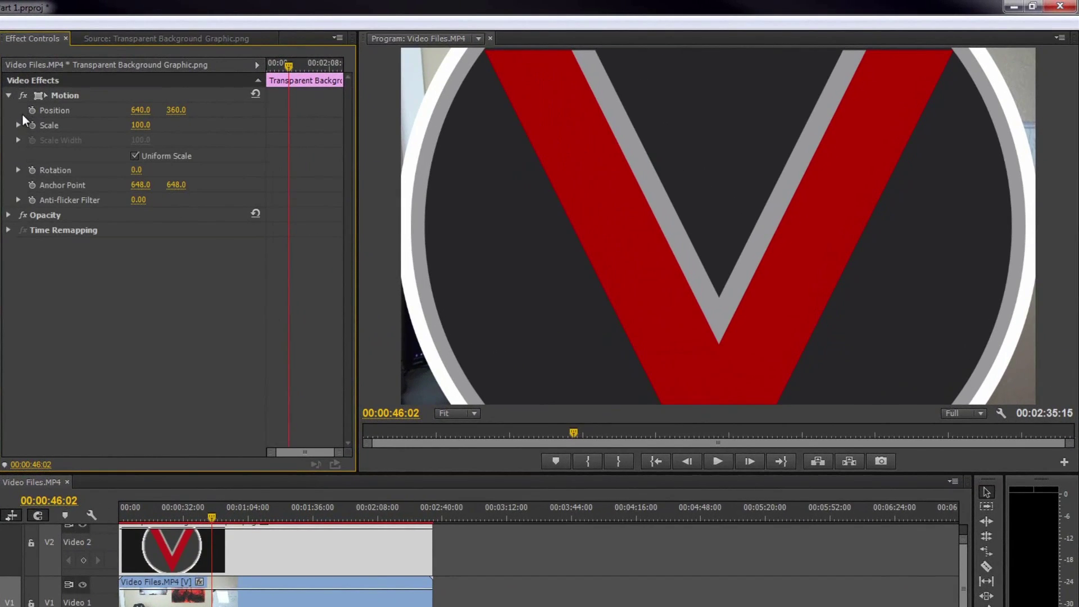
pyautogui.click(69, 118)
pyautogui.moveTo(263, 139); pyautogui.dragTo(48, 156)
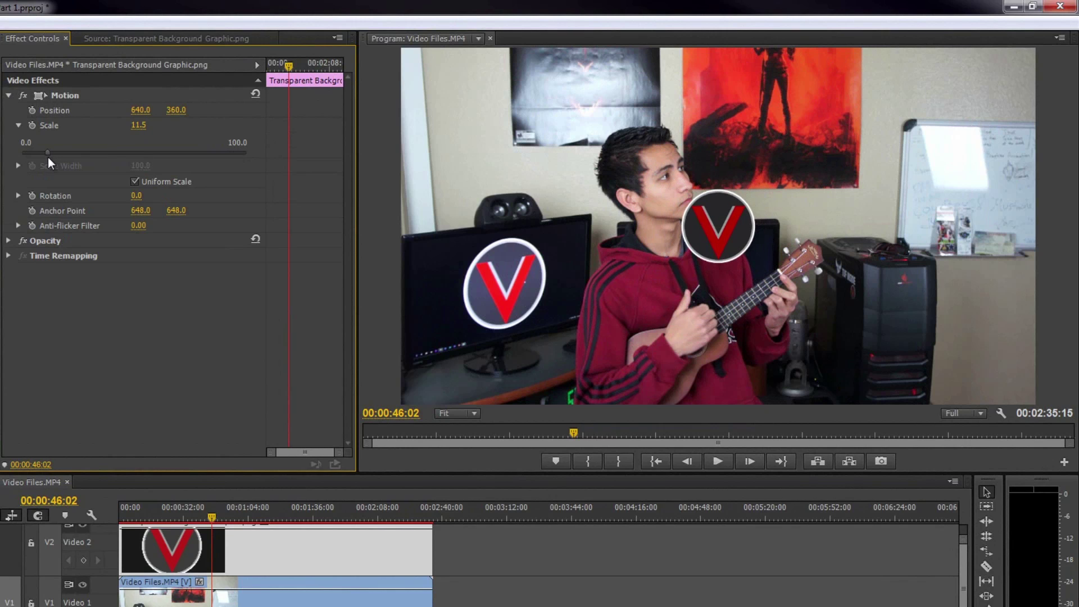
pyautogui.click(59, 96)
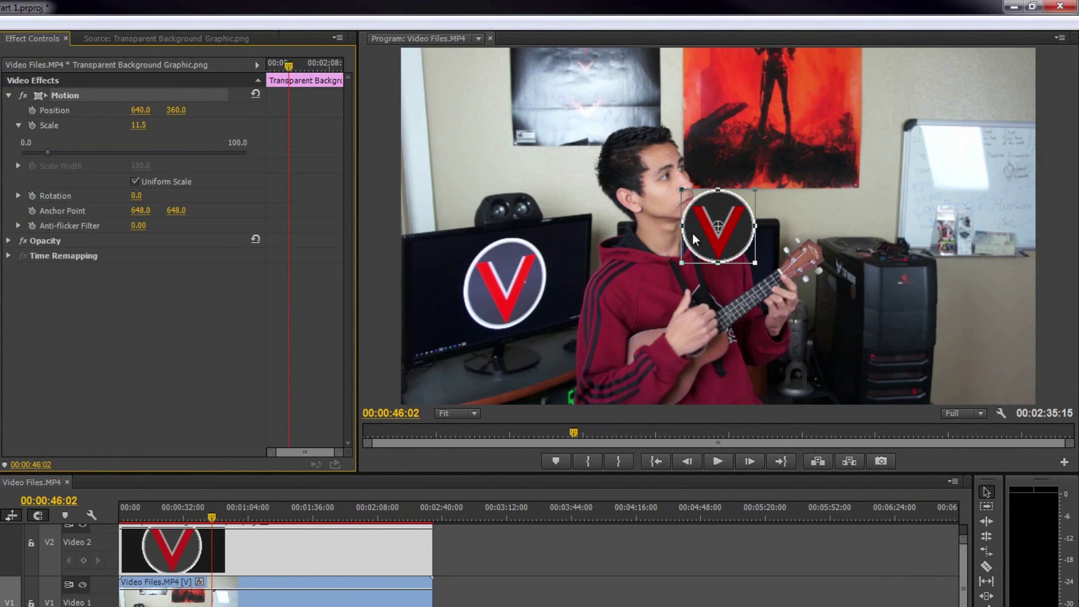
pyautogui.moveTo(702, 226); pyautogui.dragTo(962, 353)
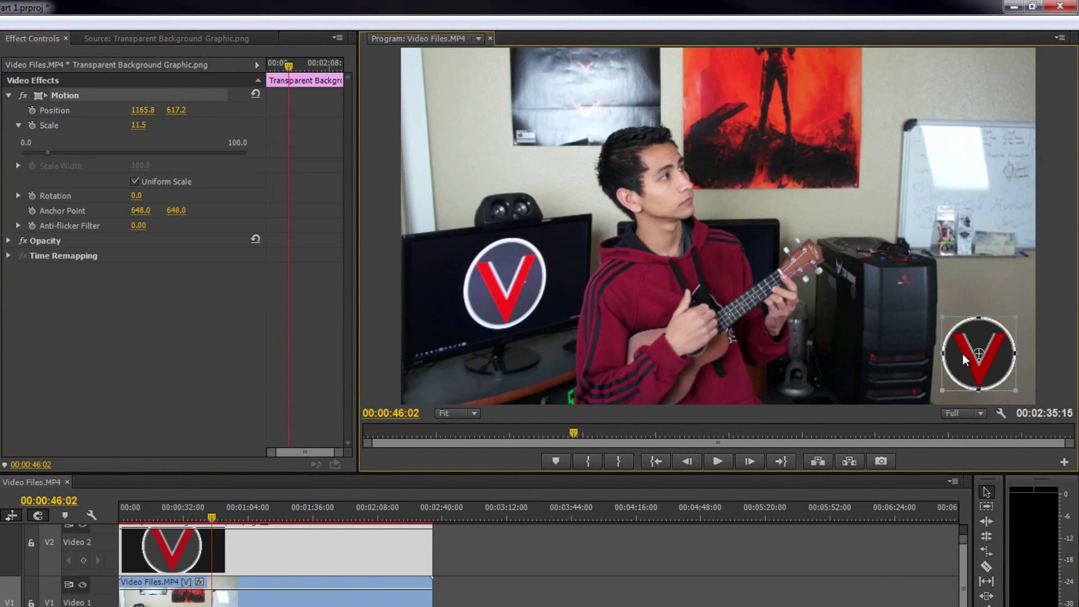
pyautogui.click(972, 262)
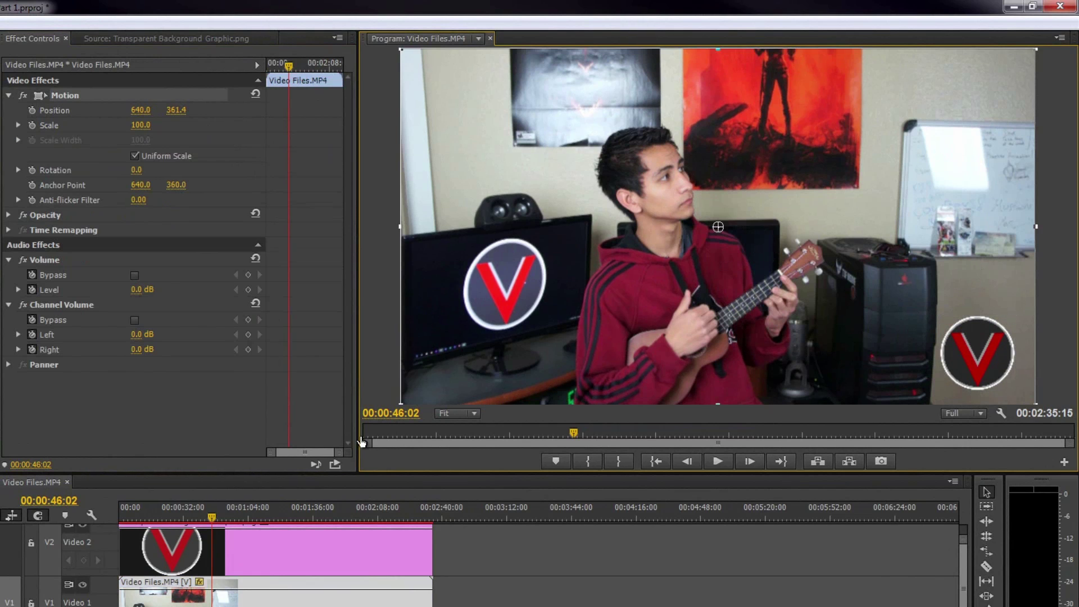
# Play the sequence from 00:01:04:15 to review the small graphic over the video
pyautogui.moveTo(216, 518); pyautogui.dragTo(248, 519)
pyautogui.click(718, 461)
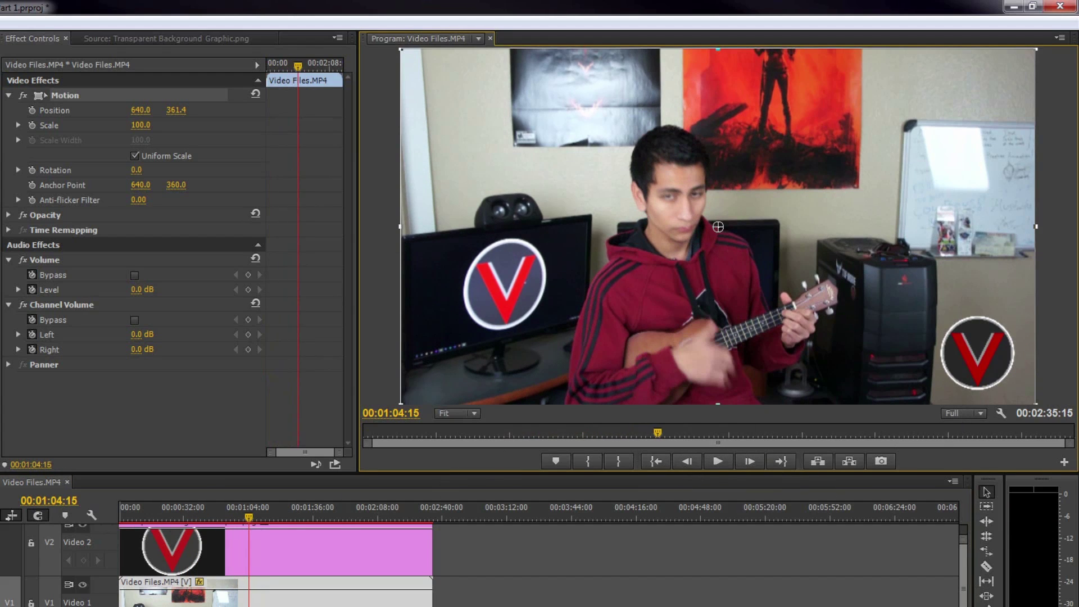
pyautogui.click(722, 461)
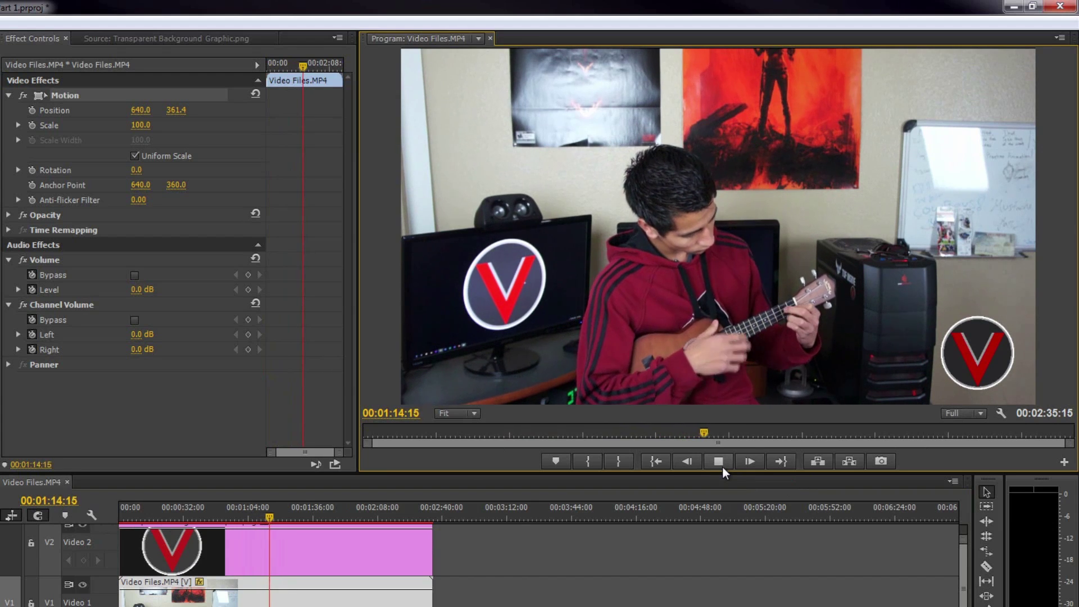
pyautogui.click(722, 460)
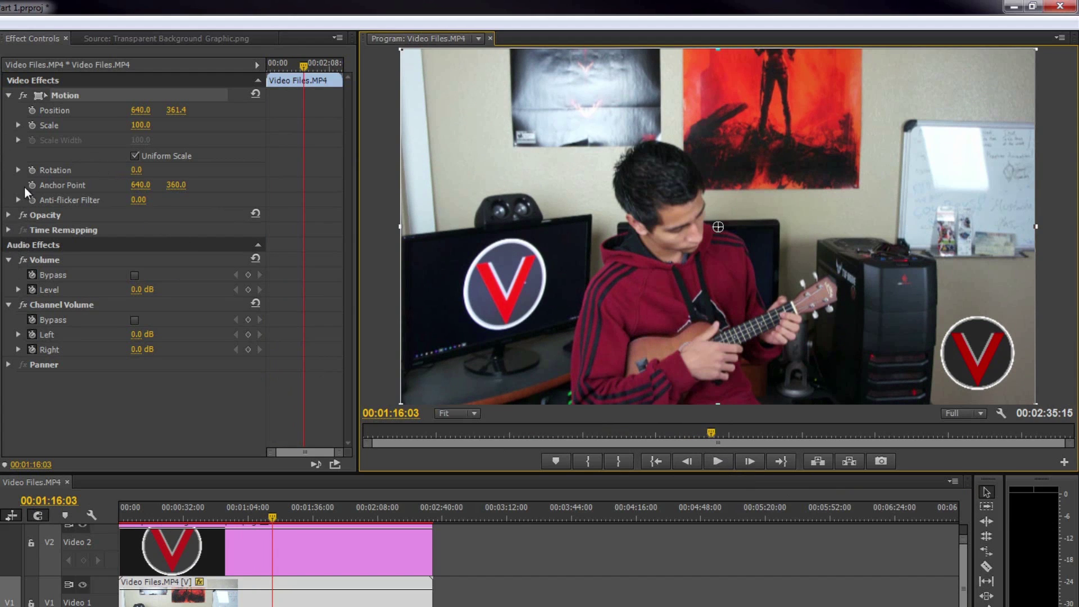
# Expand the Opacity settings of the Video Files.MP4 clip and turn off its opacity keyframing
pyautogui.click(9, 215)
pyautogui.click(19, 230)
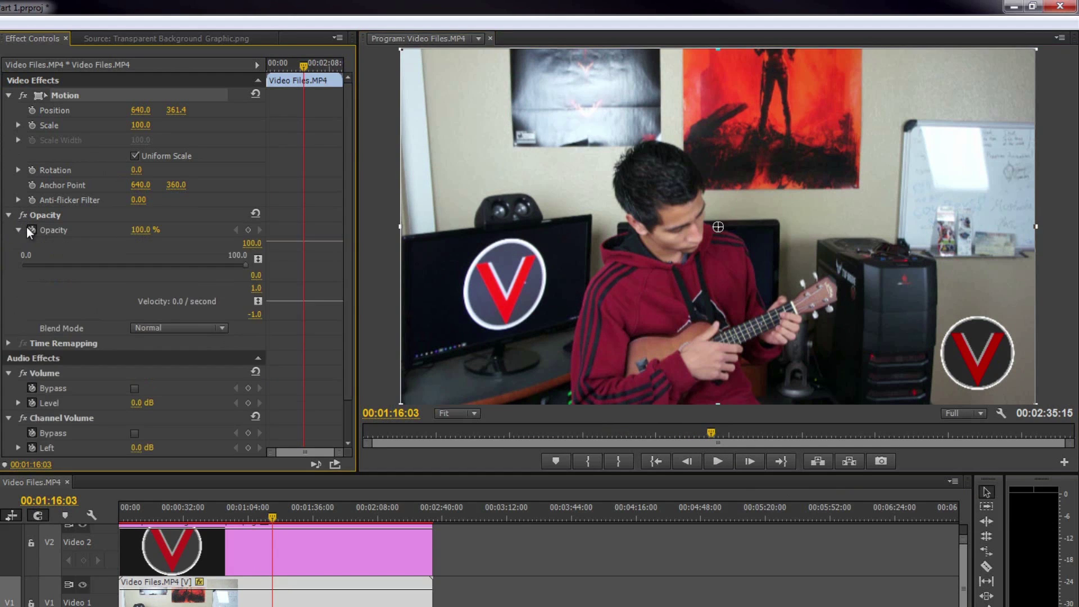
pyautogui.moveTo(244, 257); pyautogui.dragTo(276, 256)
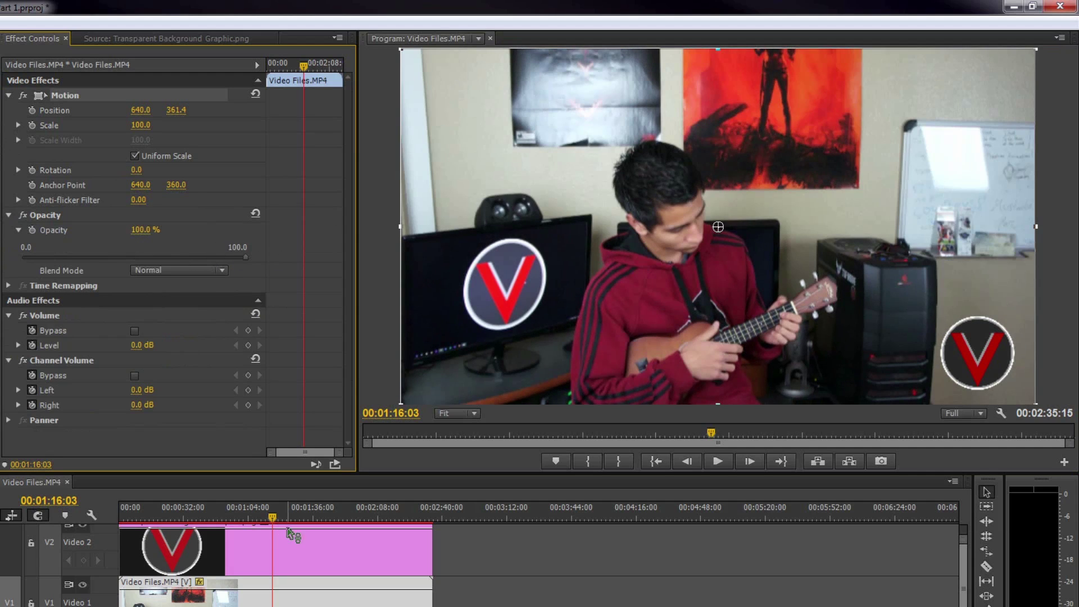
# Set the Video 2 graphic's opacity to 58% with keyframing off and nudge it to position 1160.0, 621.6
pyautogui.click(316, 548)
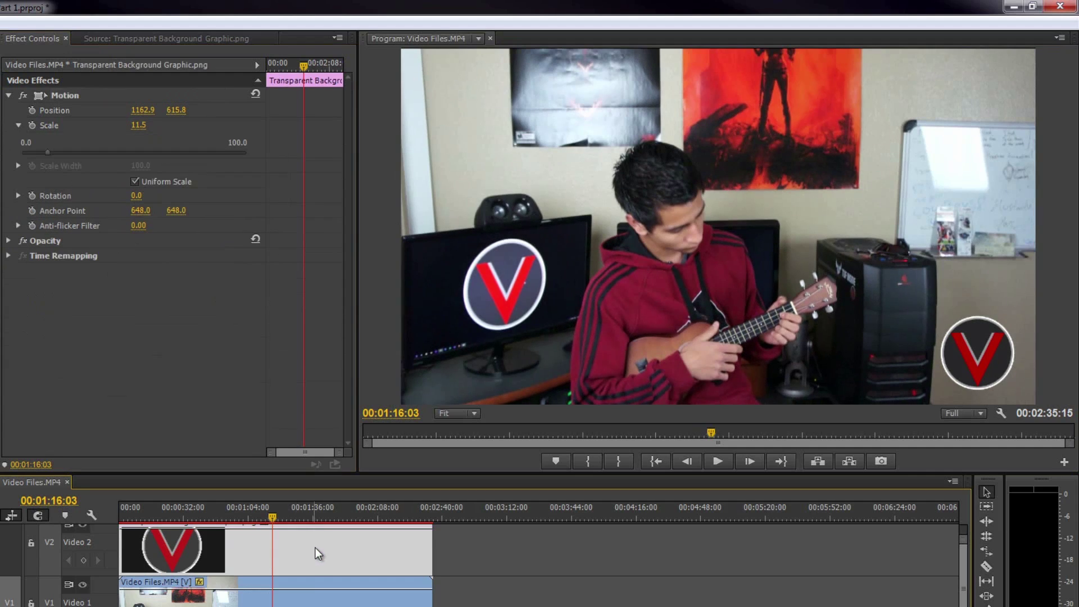
pyautogui.click(8, 239)
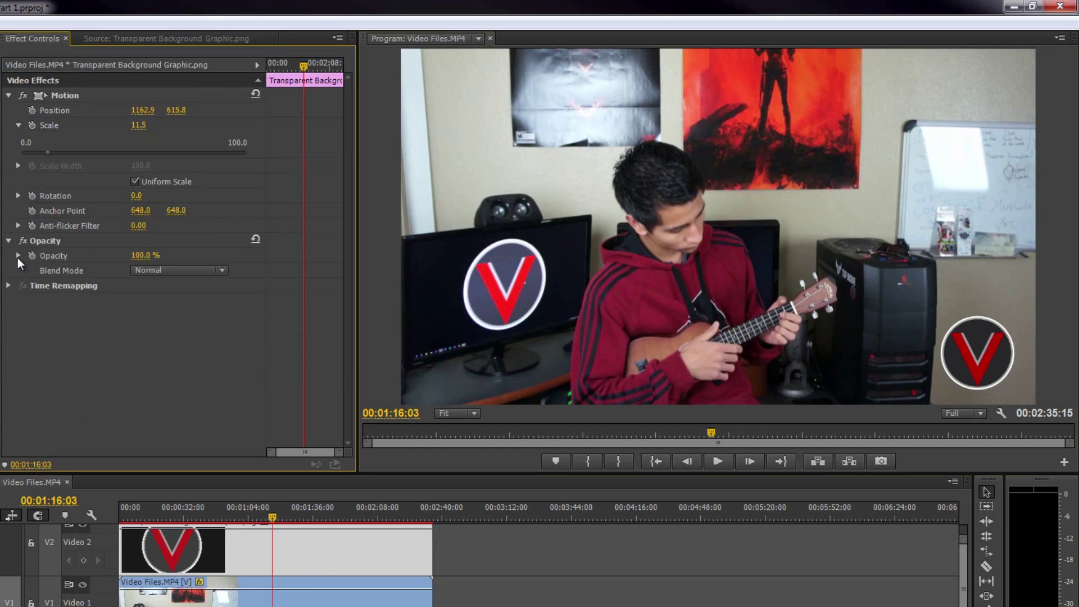
pyautogui.click(19, 256)
pyautogui.moveTo(241, 281); pyautogui.dragTo(150, 293)
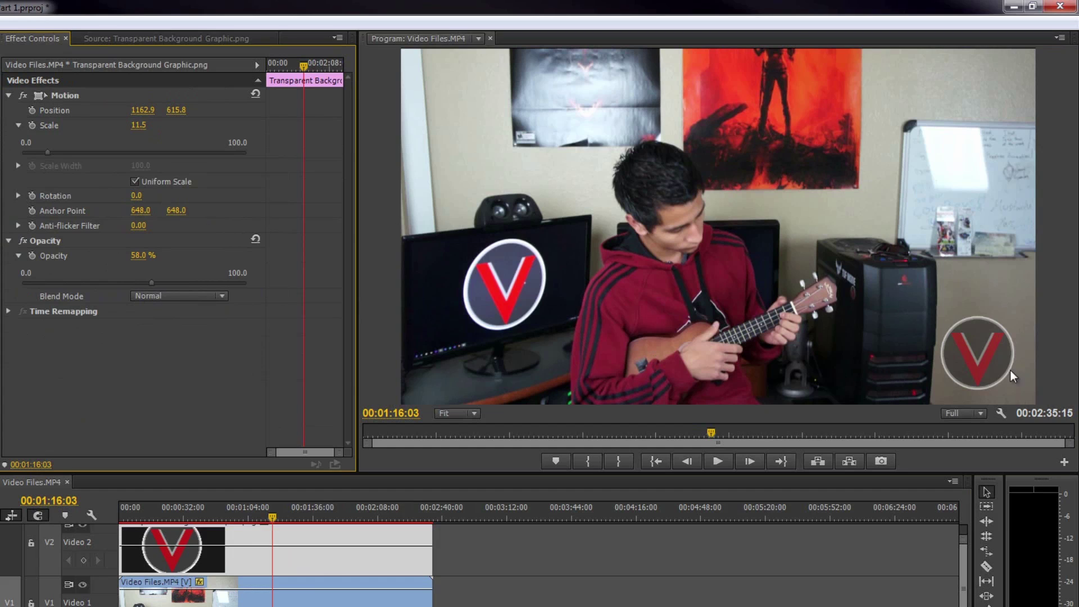
pyautogui.click(77, 96)
pyautogui.moveTo(965, 366)
pyautogui.mouseDown()
pyautogui.moveTo(868, 326)
pyautogui.moveTo(855, 271)
pyautogui.moveTo(820, 236)
pyautogui.moveTo(678, 202)
pyautogui.moveTo(671, 241)
pyautogui.moveTo(518, 308)
pyautogui.moveTo(966, 369)
pyautogui.mouseUp()
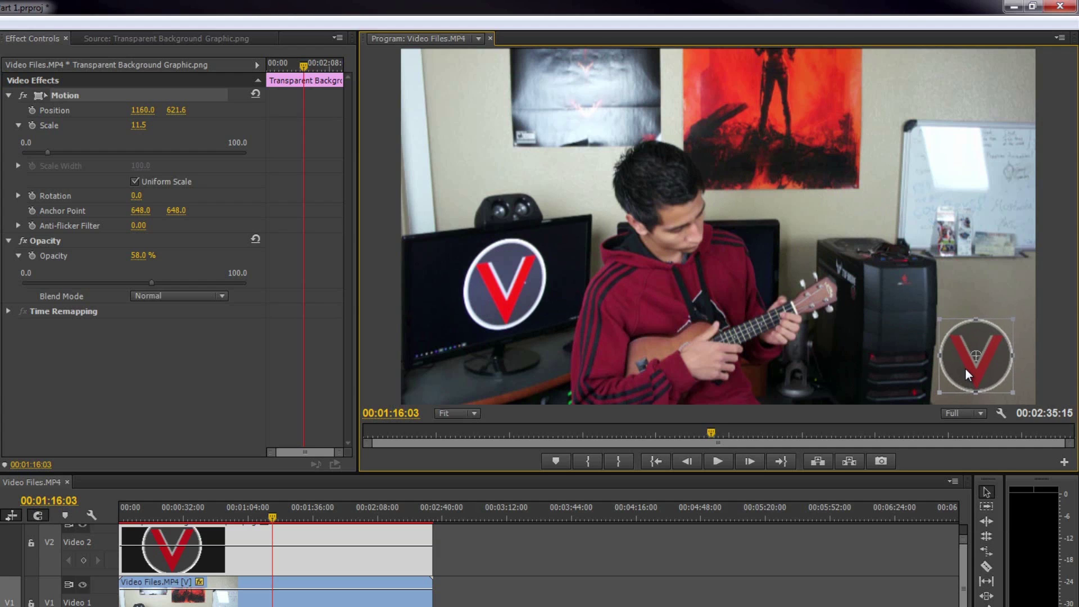
# Scrub through the sequence to check the faded graphic over the video, and return the playhead to the start with the graphic selected
pyautogui.moveTo(353, 513); pyautogui.dragTo(290, 511)
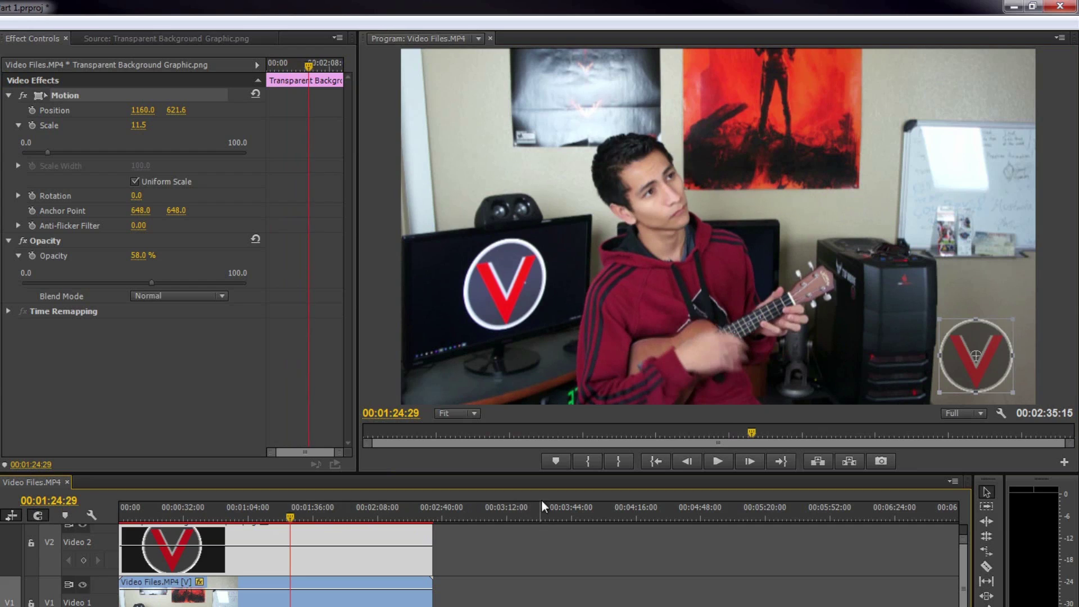
pyautogui.click(657, 461)
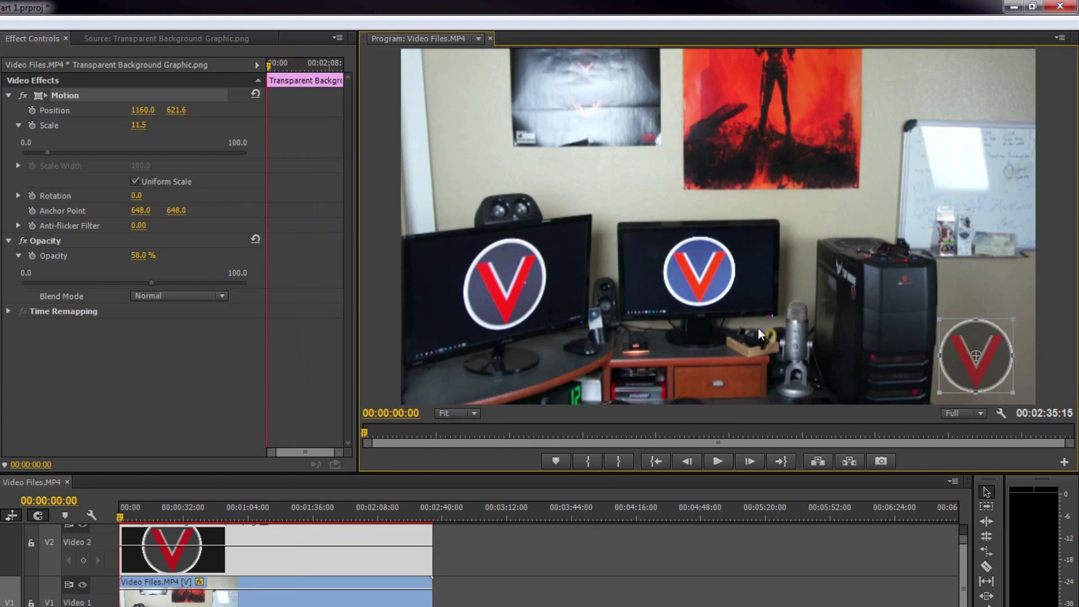
pyautogui.click(956, 272)
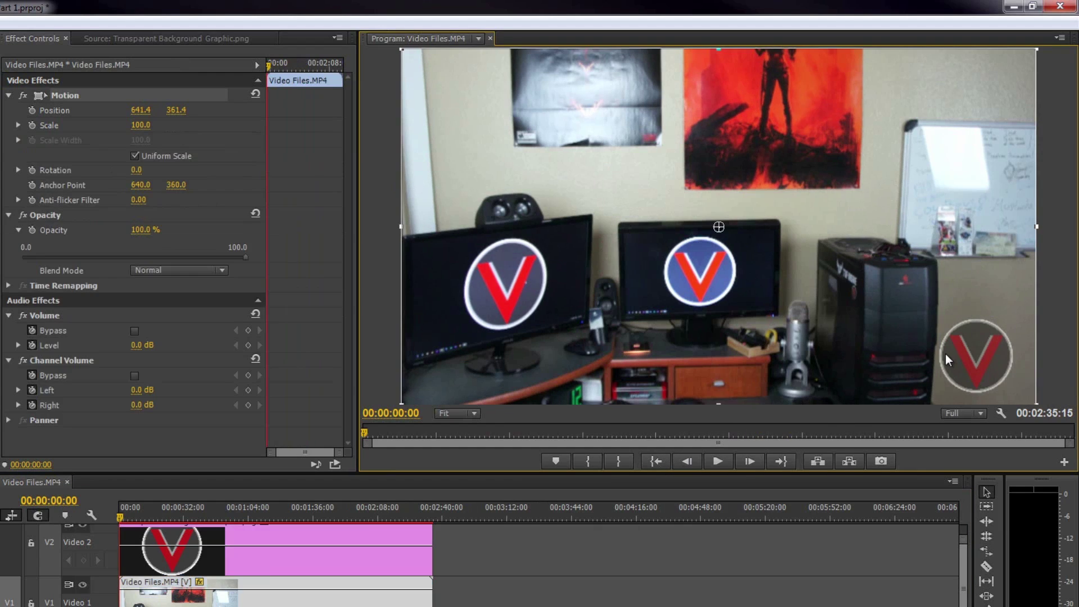
pyautogui.click(227, 562)
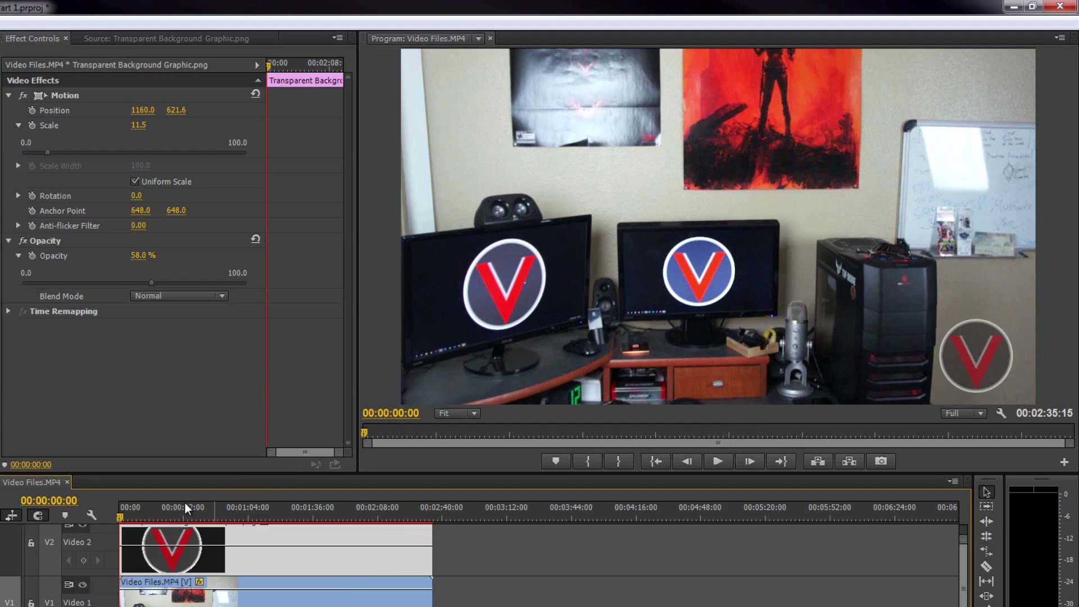
pyautogui.press('space')
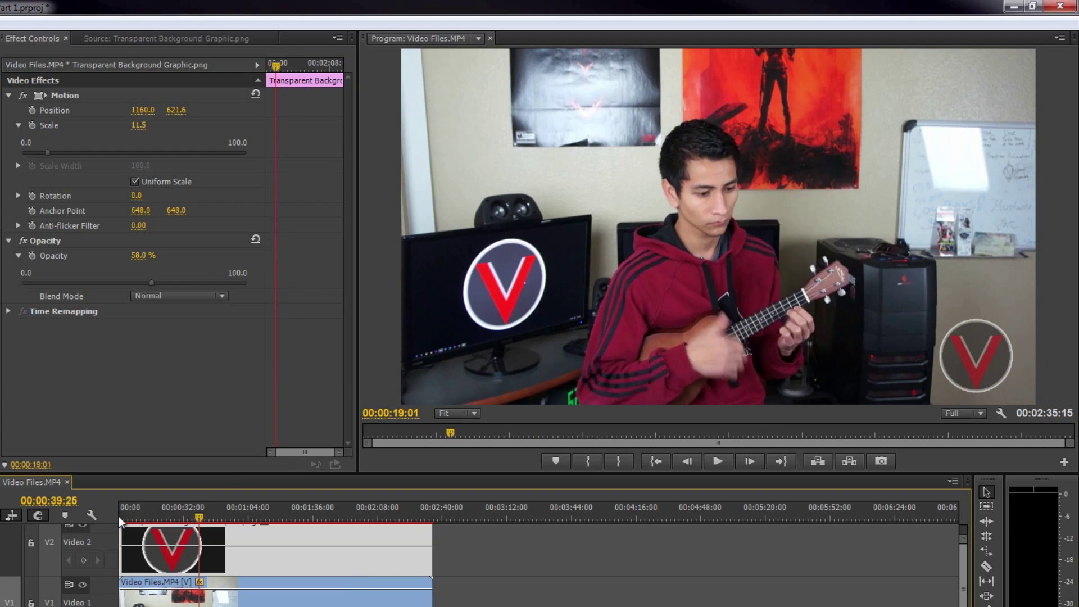
pyautogui.click(120, 517)
# Widen the Effect Controls area and enlarge its keyframe timeline so the graphic's full duration has more room
pyautogui.moveTo(358, 274); pyautogui.dragTo(654, 281)
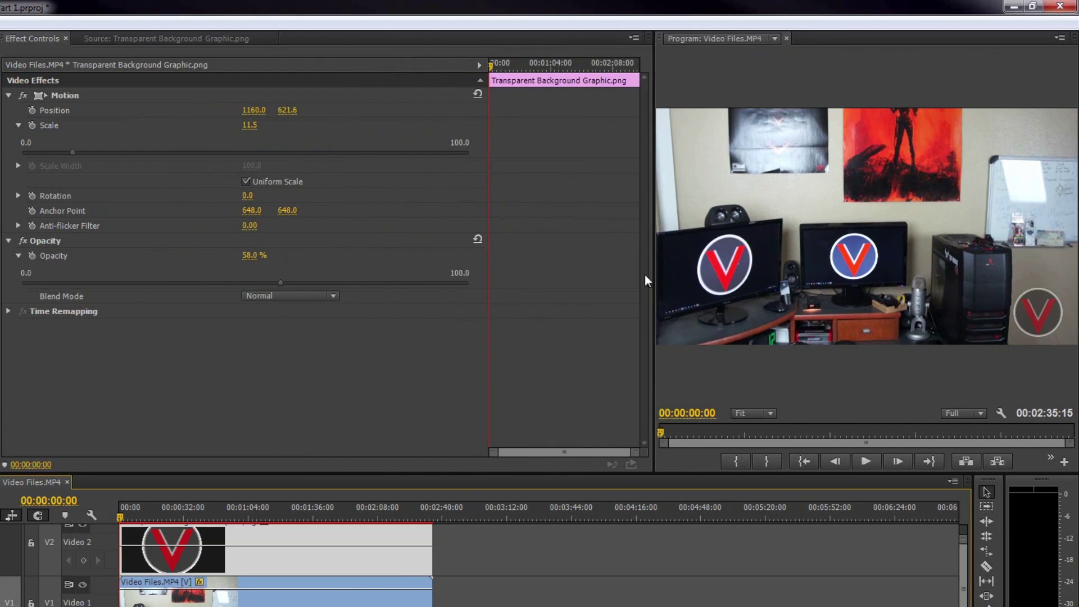
pyautogui.moveTo(486, 344); pyautogui.dragTo(179, 345)
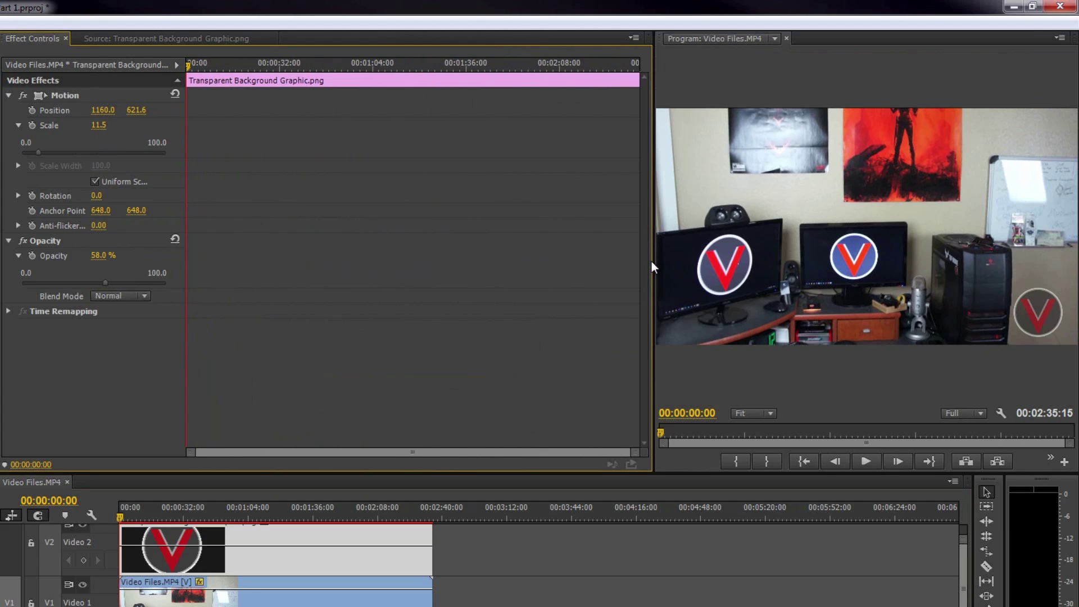
pyautogui.moveTo(654, 262); pyautogui.dragTo(625, 265)
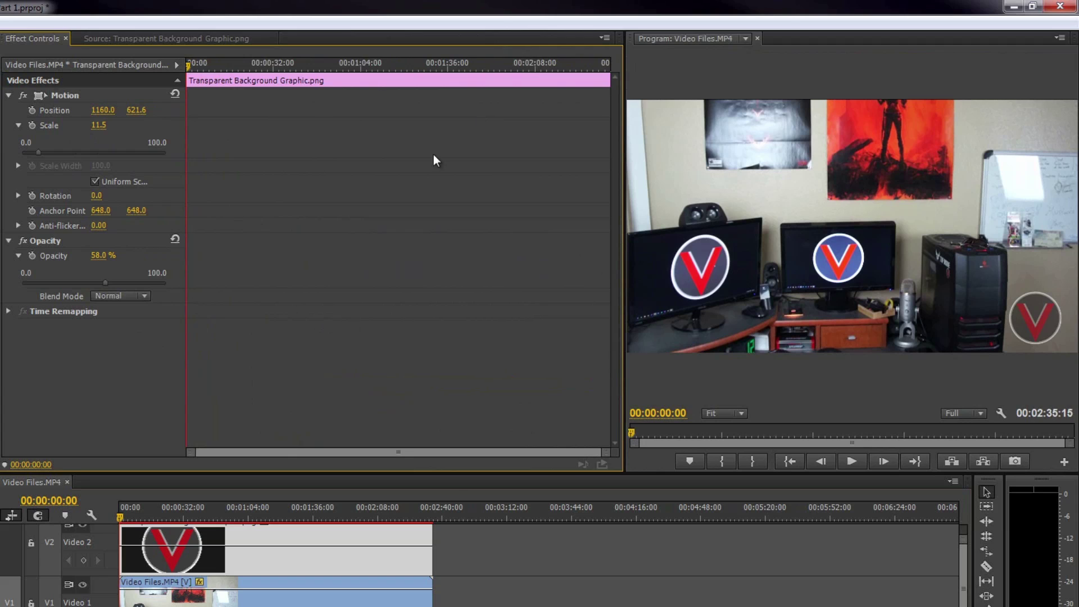
# Keep the Video 2 graphic selected and move the playhead to 00:00:51:28 in its keyframe timeline
pyautogui.click(271, 568)
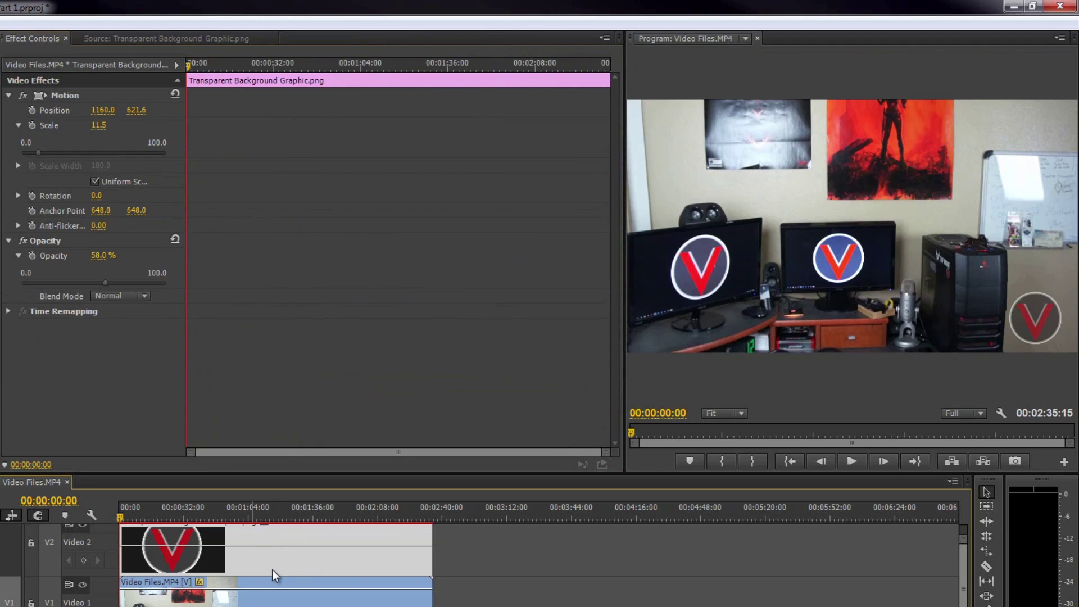
pyautogui.click(373, 65)
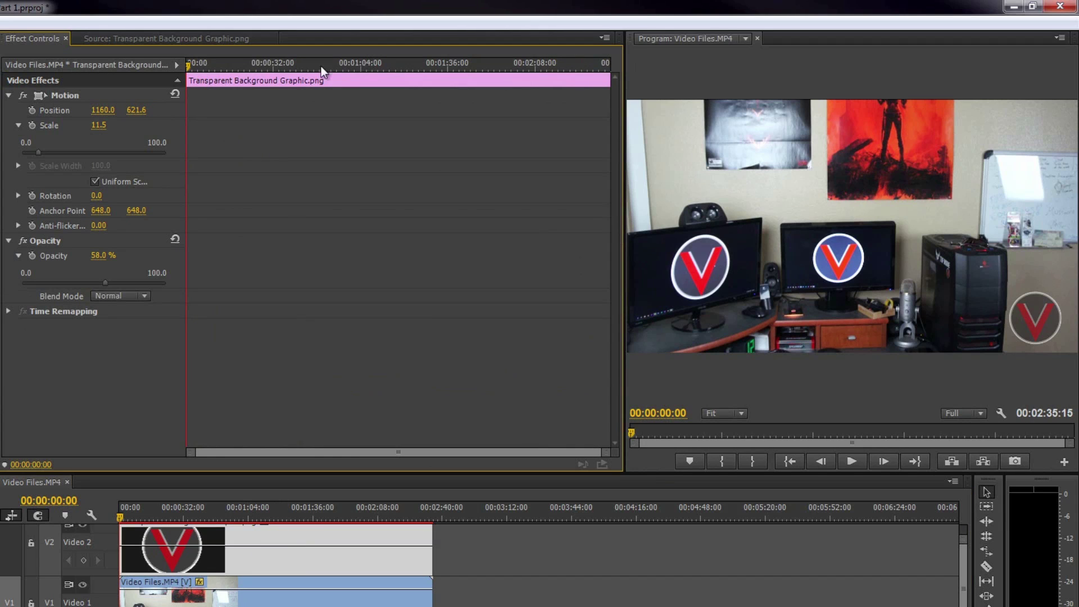
pyautogui.moveTo(197, 67); pyautogui.dragTo(329, 70)
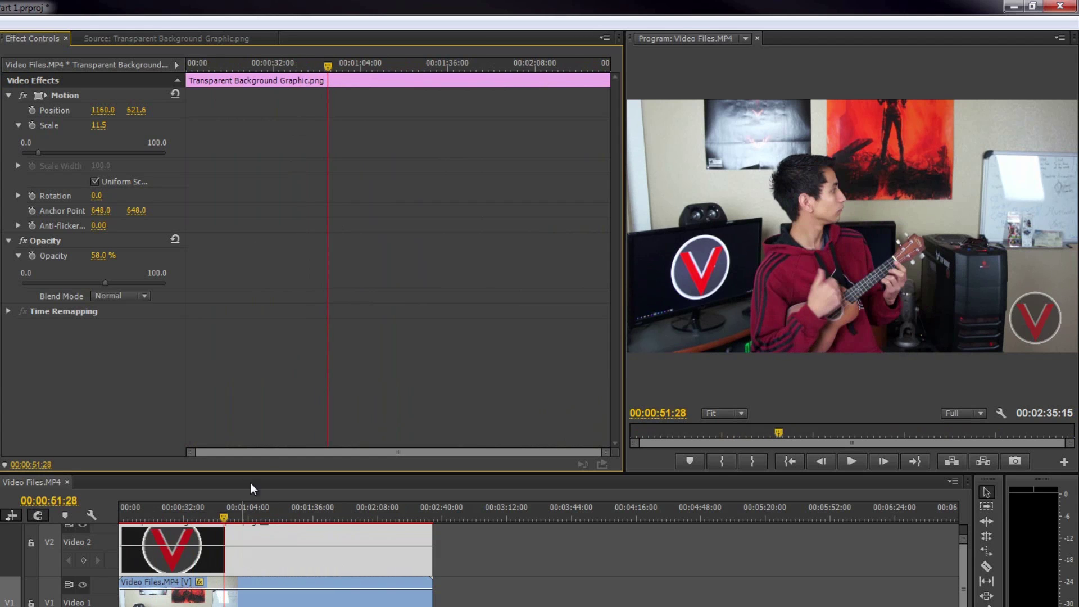
# Shorten the Video 2 graphic to about 00:00:31 through 00:00:46 and compare playhead positions inside and outside the clip
pyautogui.moveTo(332, 55); pyautogui.dragTo(422, 96)
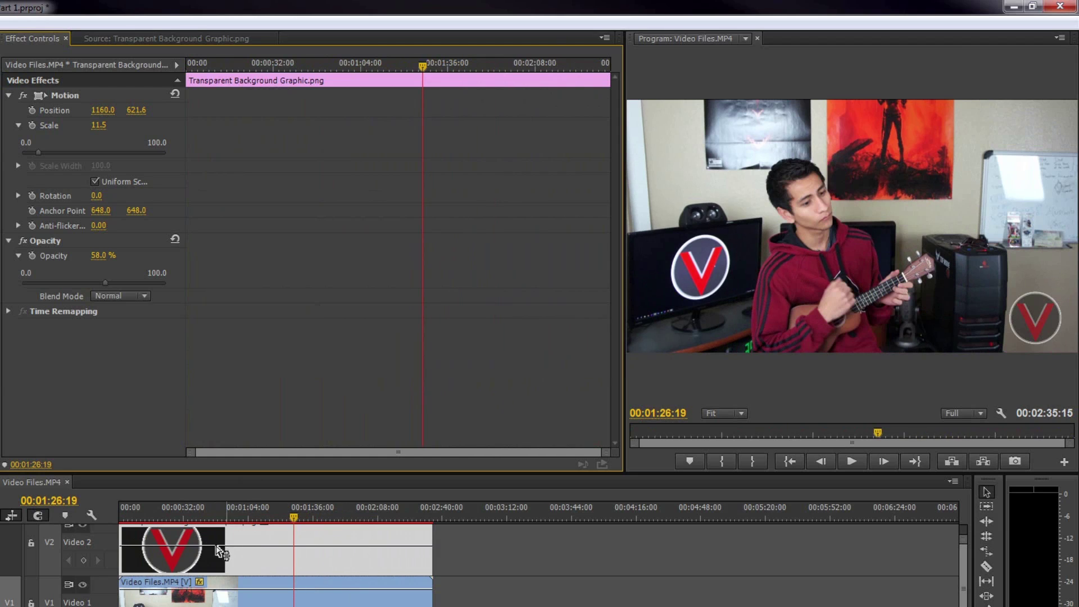
pyautogui.moveTo(430, 565); pyautogui.dragTo(194, 551)
pyautogui.click(191, 514)
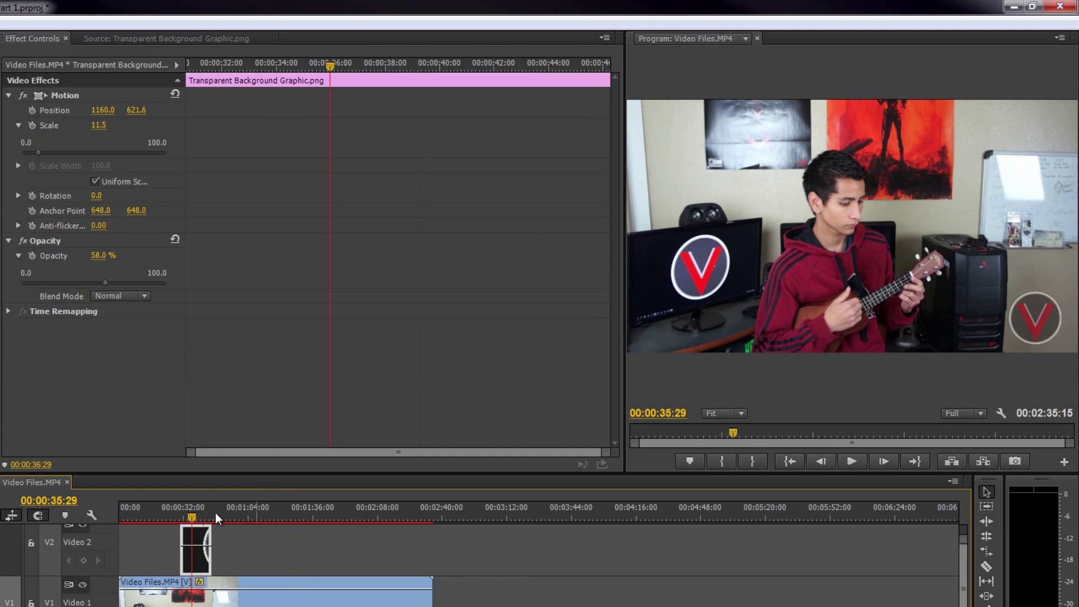
pyautogui.click(268, 509)
pyautogui.moveTo(276, 516)
pyautogui.mouseDown()
pyautogui.moveTo(309, 517)
pyautogui.moveTo(271, 521)
pyautogui.moveTo(282, 534)
pyautogui.mouseUp()
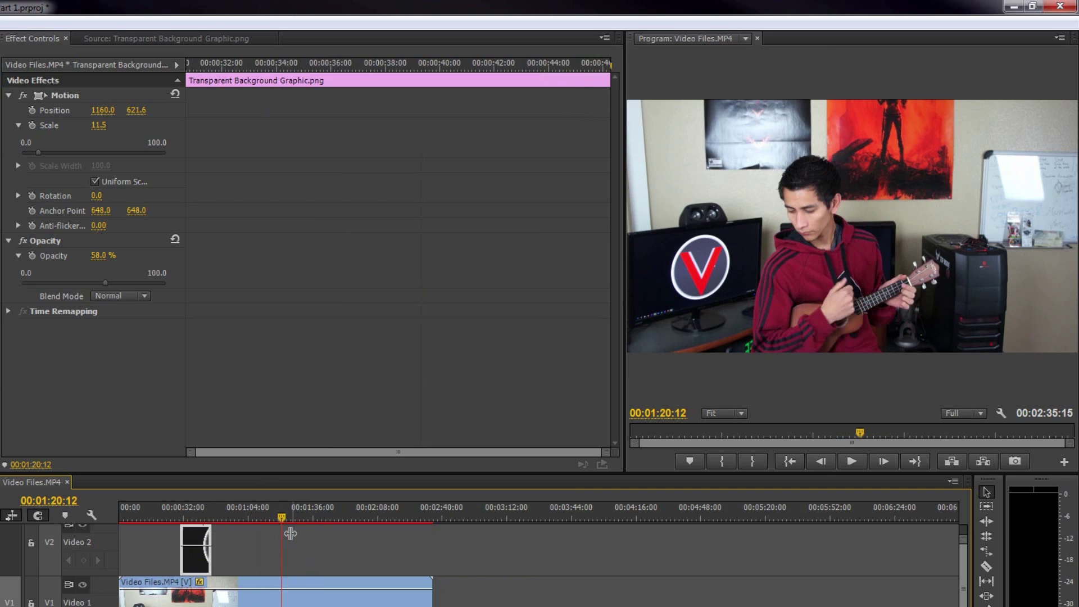
pyautogui.click(283, 543)
pyautogui.click(194, 540)
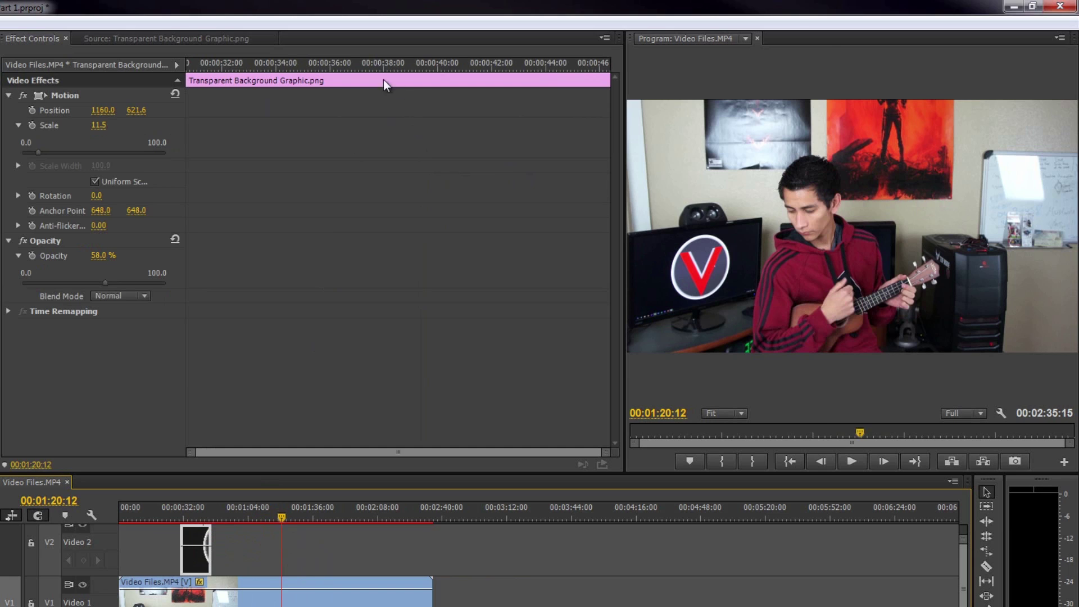
pyautogui.click(196, 510)
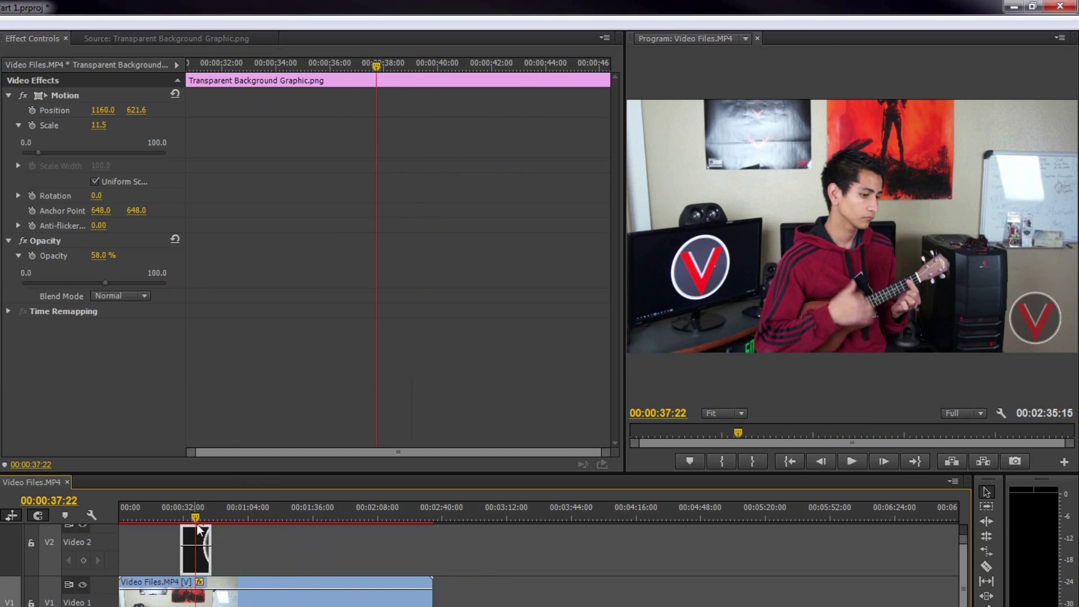
# Scrub through the shortened graphic's keyframe timeline to examine how it maps to the clip's span in the sequence
pyautogui.moveTo(376, 63); pyautogui.dragTo(416, 68)
pyautogui.moveTo(334, 80); pyautogui.dragTo(428, 68)
pyautogui.moveTo(460, 120); pyautogui.dragTo(325, 66)
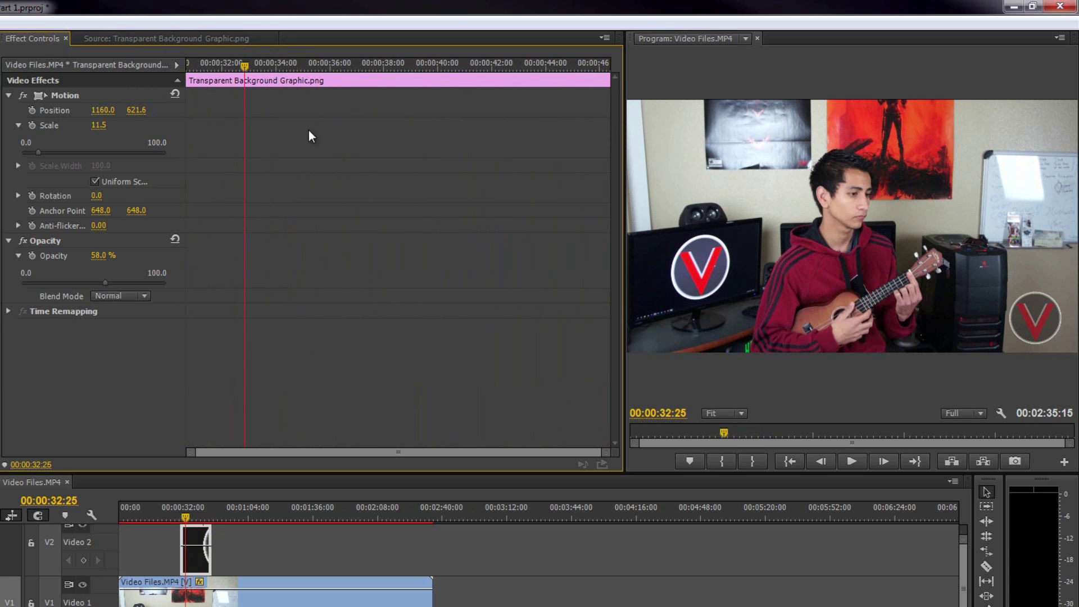
pyautogui.moveTo(244, 66); pyautogui.dragTo(348, 72)
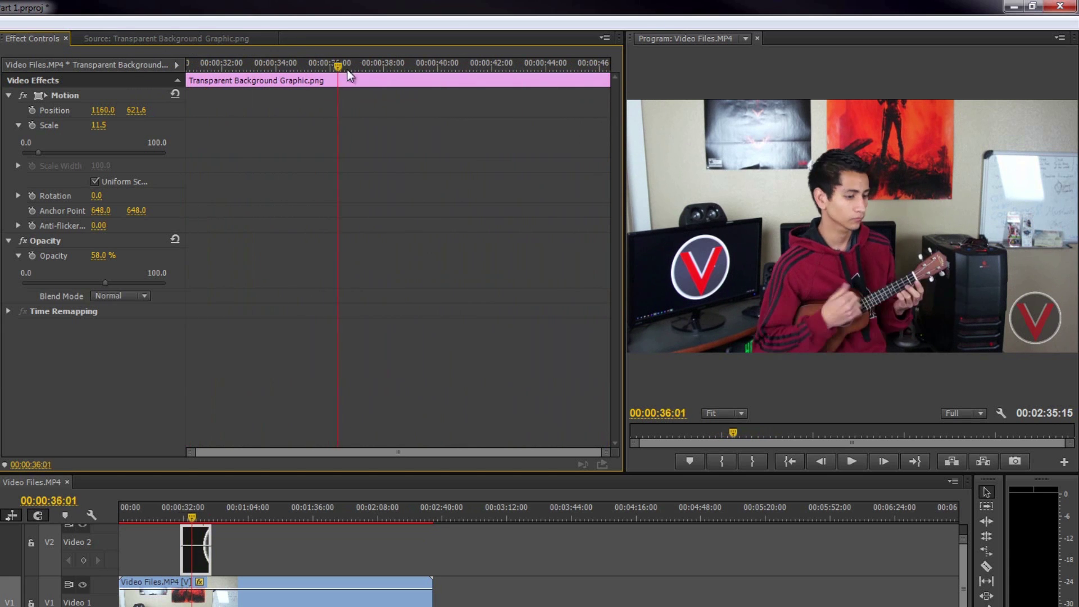
pyautogui.moveTo(473, 80); pyautogui.dragTo(286, 64)
# Extend the Video 2 graphic back over the full length of the video and return the playhead to 00:00:00:00
pyautogui.moveTo(182, 548); pyautogui.dragTo(104, 557)
pyautogui.moveTo(219, 559); pyautogui.dragTo(444, 565)
pyautogui.moveTo(271, 65); pyautogui.dragTo(459, 66)
pyautogui.moveTo(520, 85); pyautogui.dragTo(178, 68)
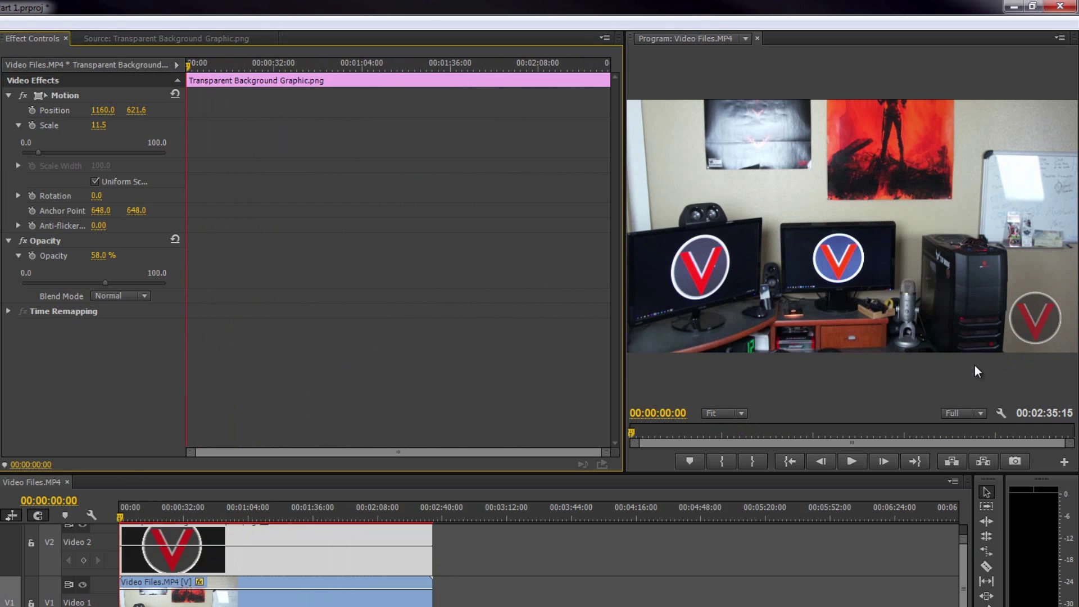
# Turn on Position keyframing for the graphic at the sequence start and move the playhead to 00:00:05:00
pyautogui.moveTo(186, 68)
pyautogui.mouseDown()
pyautogui.moveTo(416, 68)
pyautogui.moveTo(167, 75)
pyautogui.moveTo(279, 72)
pyautogui.moveTo(177, 69)
pyautogui.mouseUp()
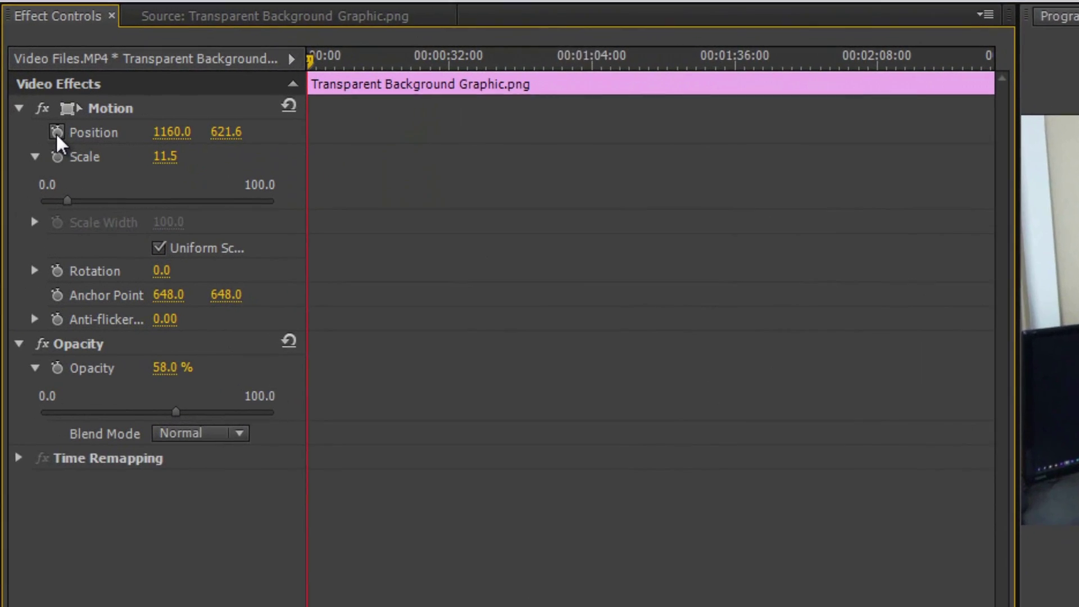
pyautogui.click(57, 133)
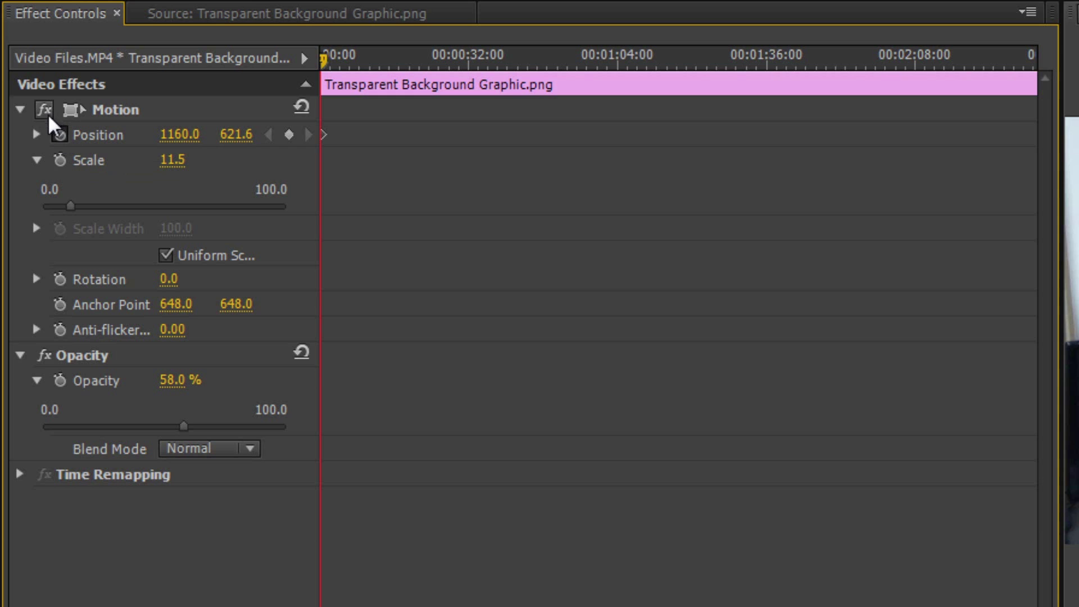
pyautogui.moveTo(323, 63); pyautogui.dragTo(353, 61)
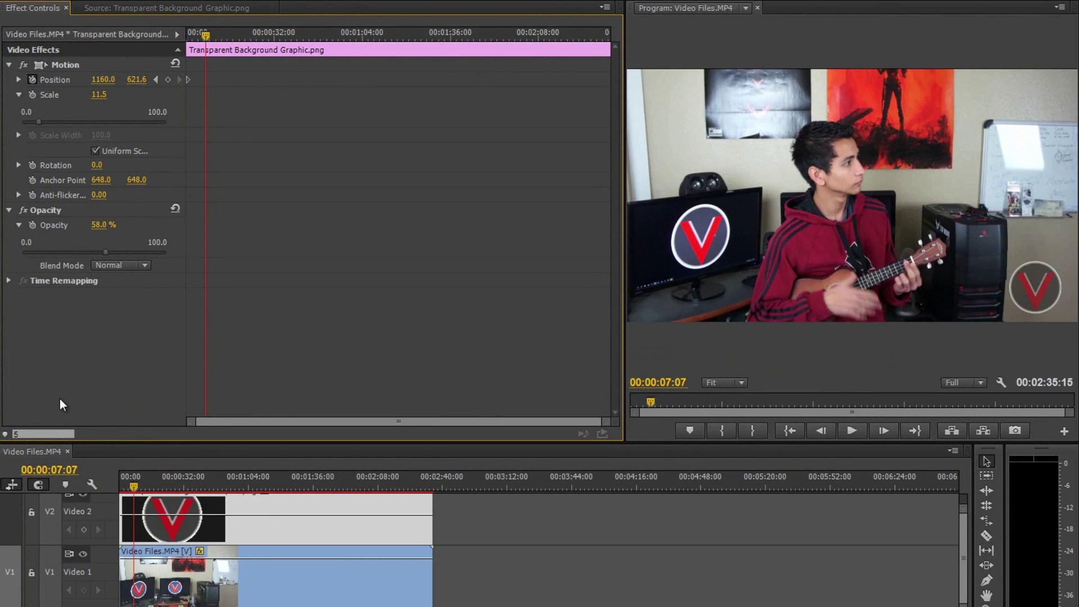
pyautogui.write('00')
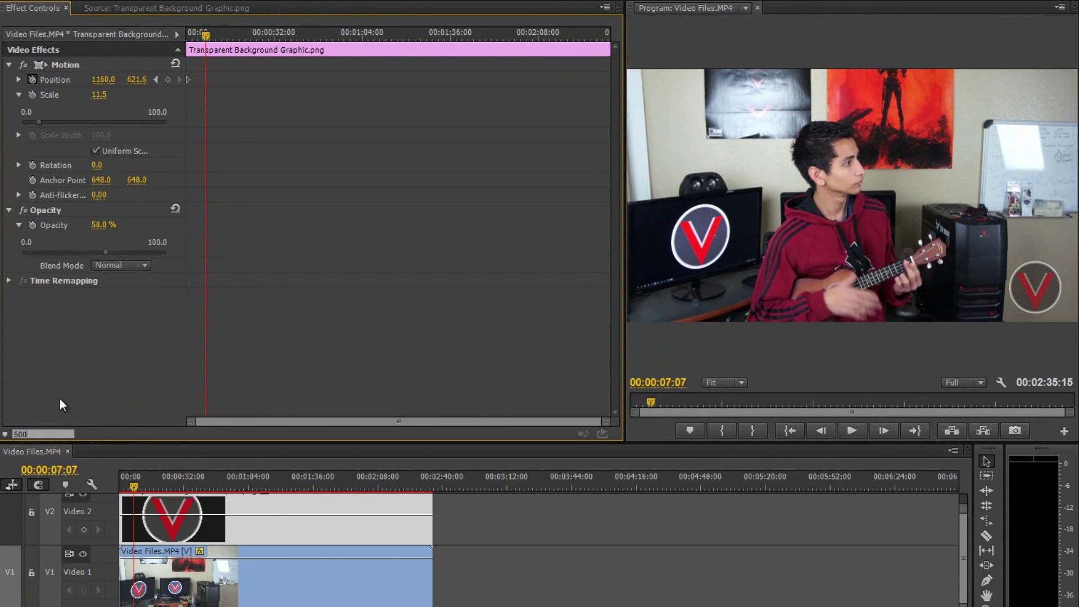
pyautogui.press('Return')
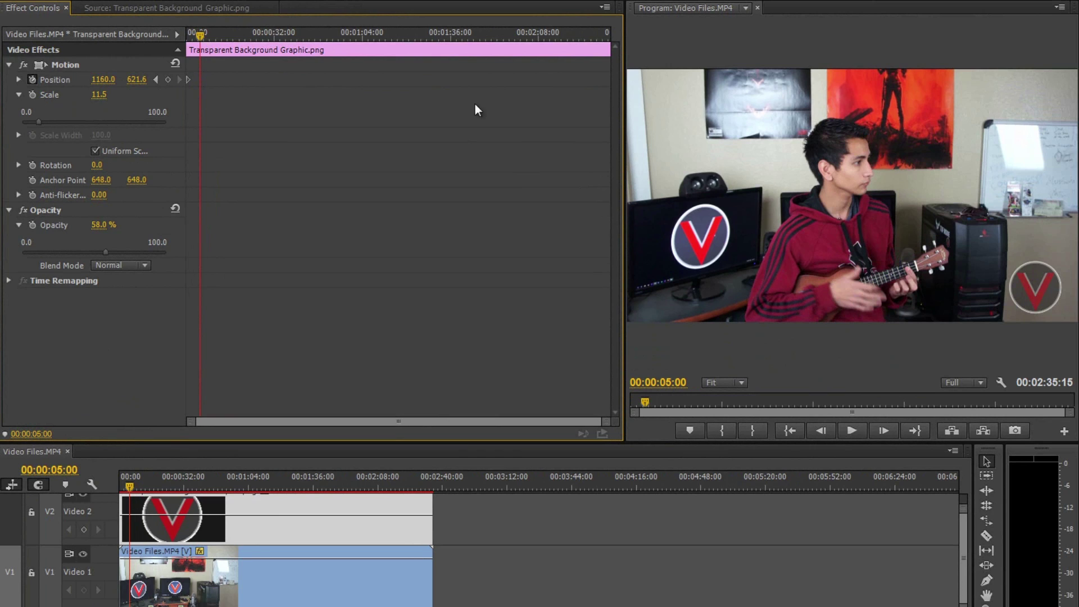
# Keyframe the logo in the upper-right corner of the video frame at position 1158.0, 97.7, and play back the movement
pyautogui.click(65, 63)
pyautogui.moveTo(1036, 307); pyautogui.dragTo(1041, 289)
pyautogui.moveTo(1040, 190); pyautogui.dragTo(1034, 111)
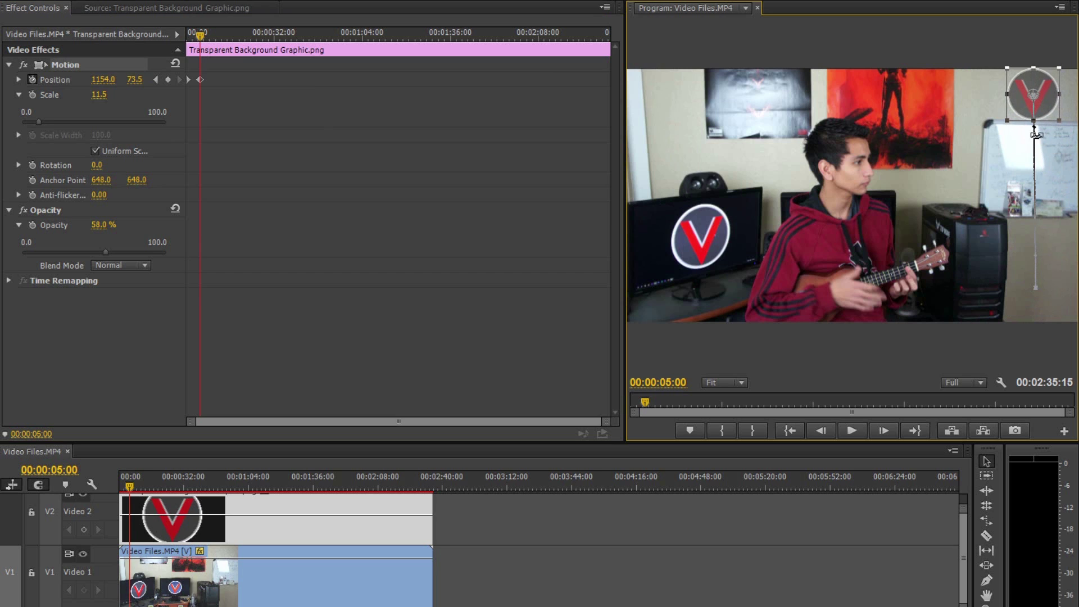
pyautogui.moveTo(1054, 104); pyautogui.dragTo(911, 115)
pyautogui.moveTo(854, 140); pyautogui.dragTo(722, 224)
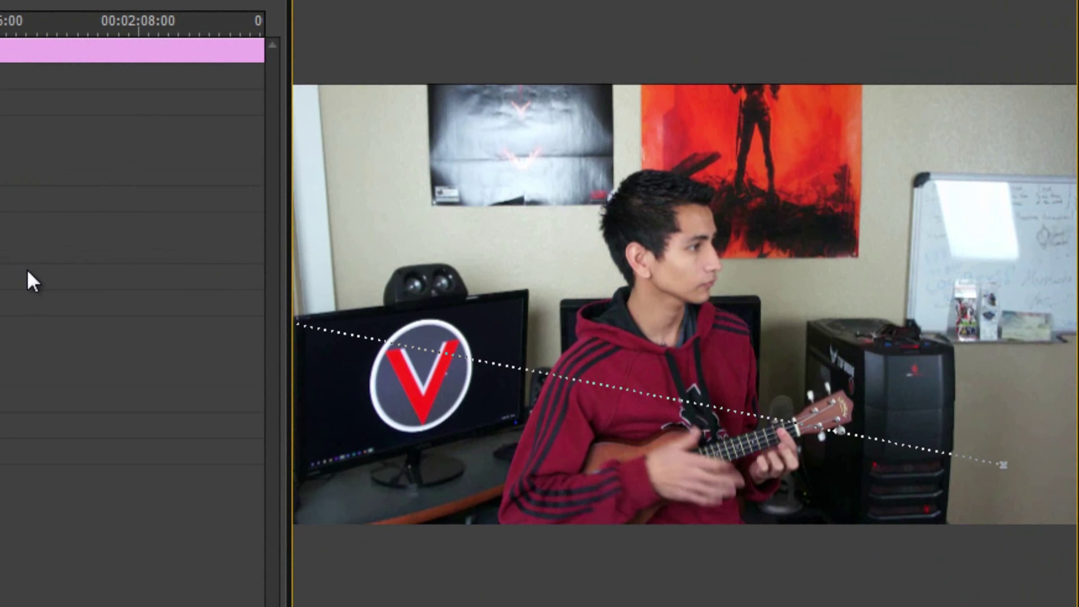
pyautogui.moveTo(365, 312); pyautogui.dragTo(319, 215)
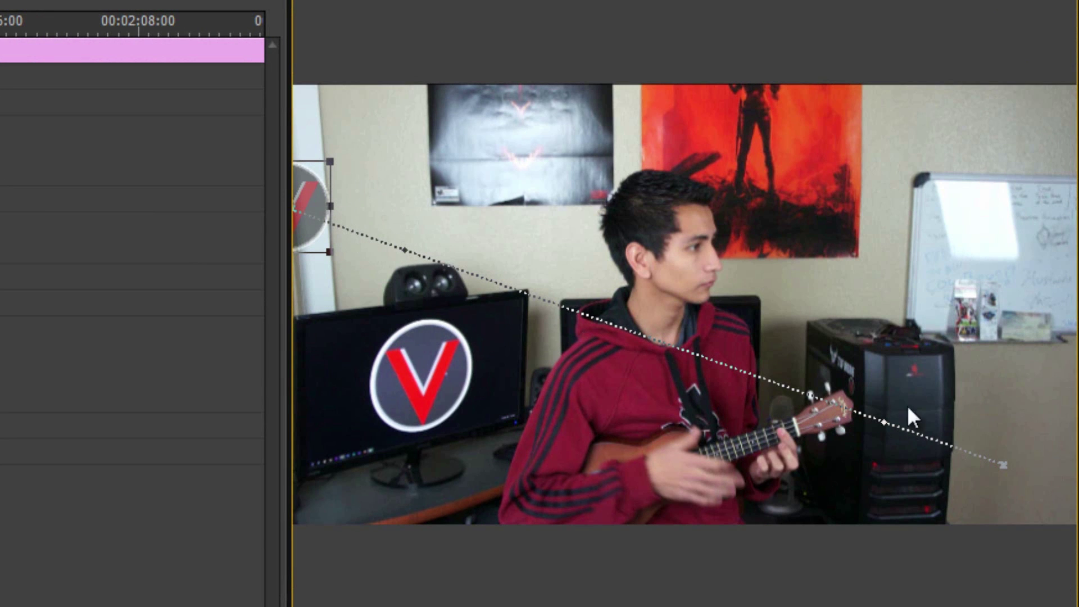
pyautogui.moveTo(309, 212); pyautogui.dragTo(1021, 152)
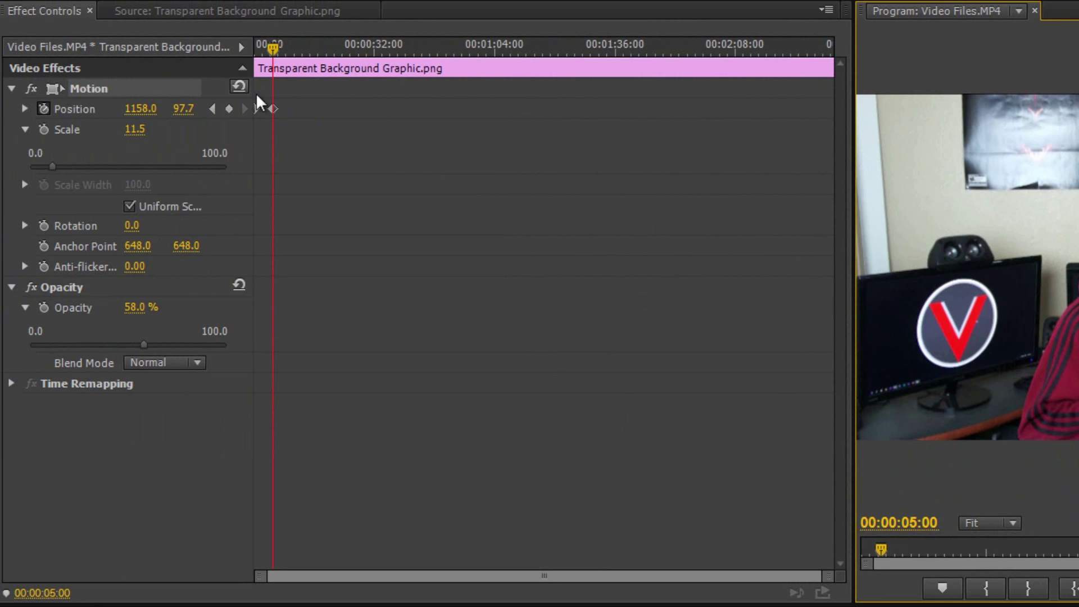
pyautogui.click(1065, 590)
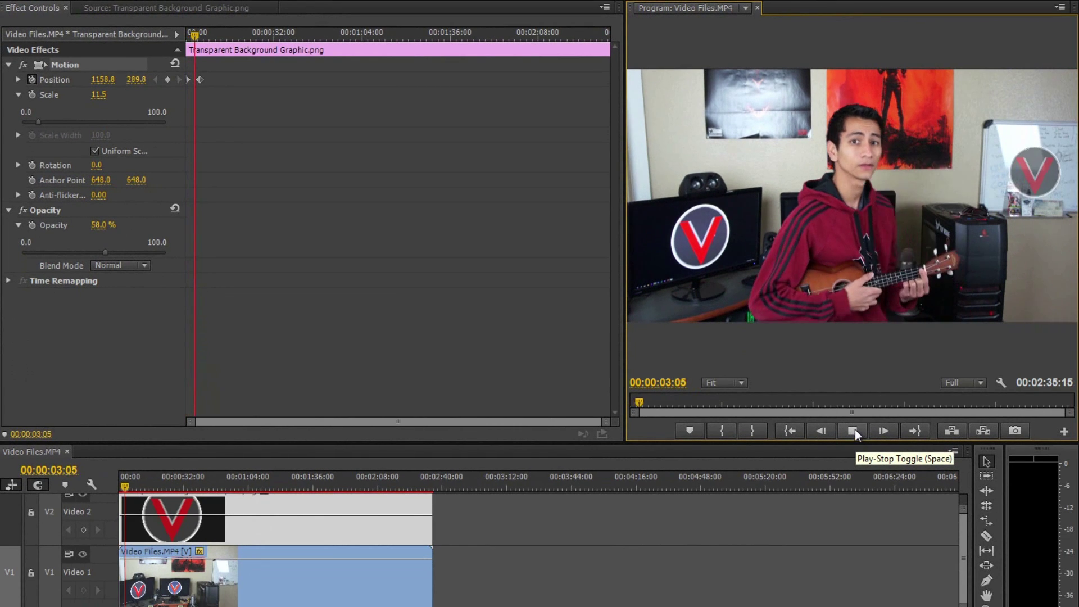
pyautogui.click(856, 433)
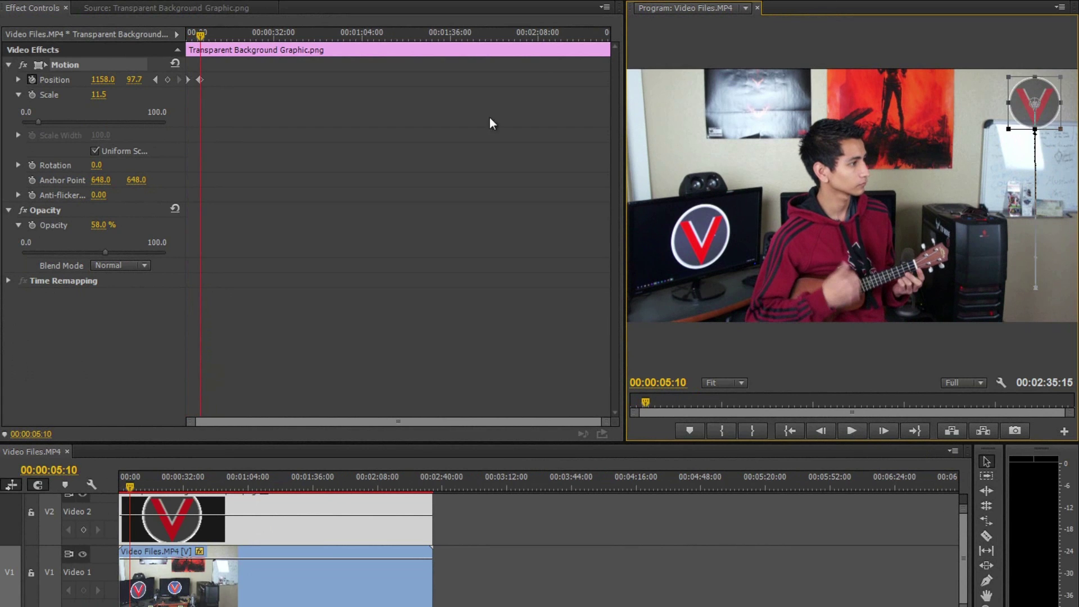
# Add a Position keyframe at 00:00:07:00 with the logo in the upper-left corner of the video frame at 96.4, 85.6
pyautogui.click(34, 434)
pyautogui.write('700')
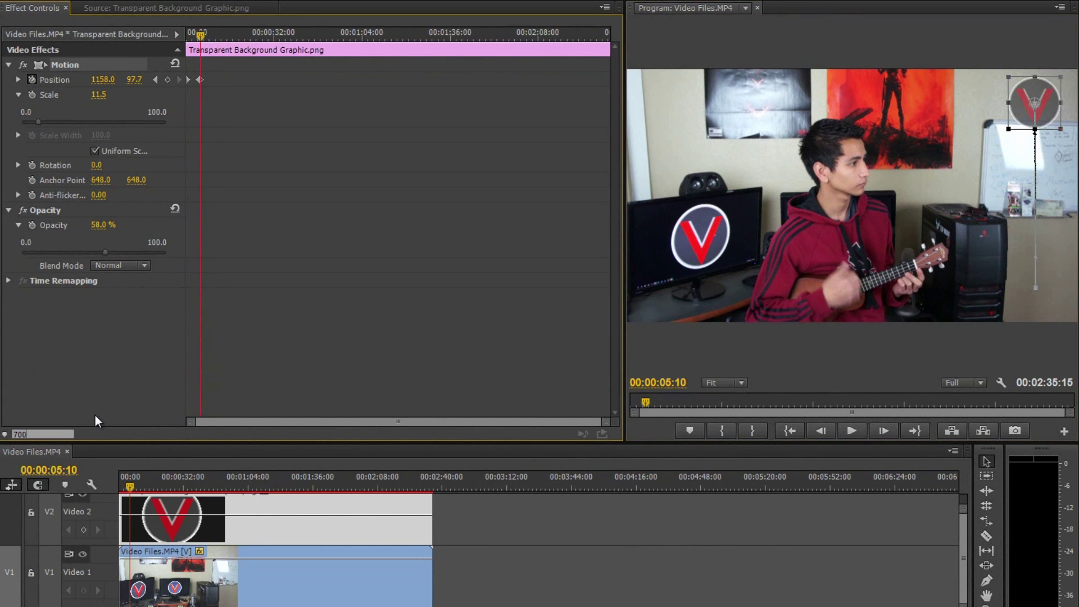
pyautogui.press('Return')
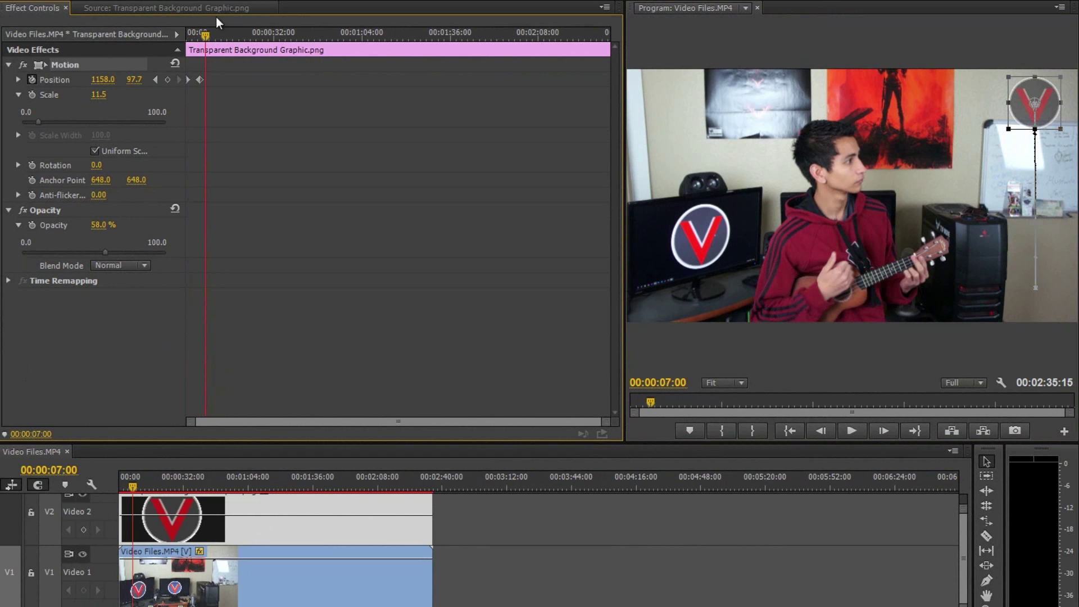
pyautogui.moveTo(1016, 102); pyautogui.dragTo(646, 97)
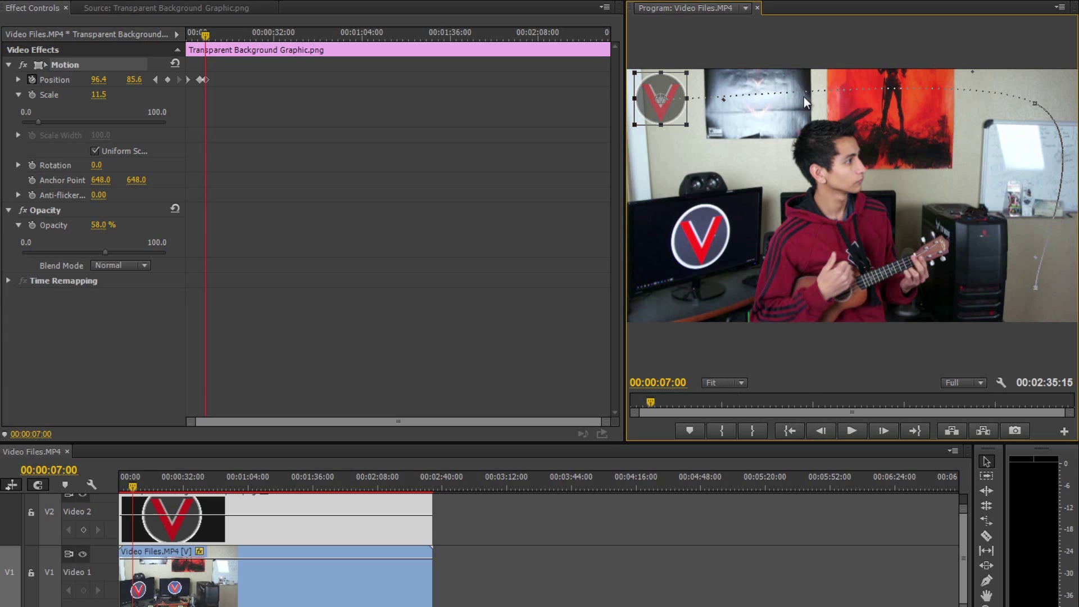
# Play back the animation and step frame by frame through the logo's move across the top of the frame
pyautogui.click(799, 427)
pyautogui.click(850, 430)
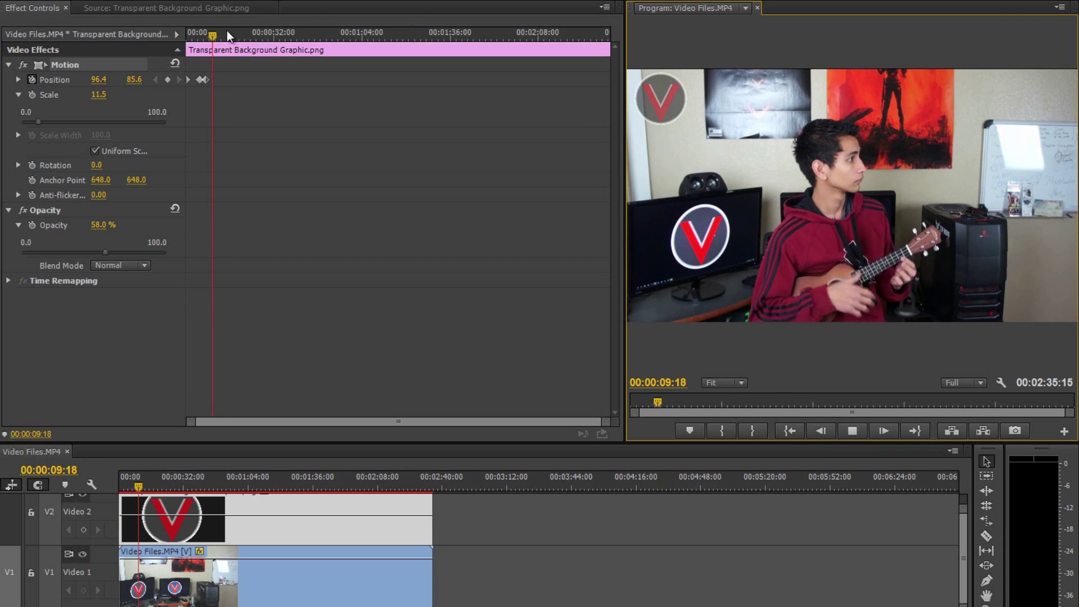
pyautogui.moveTo(212, 33)
pyautogui.mouseDown()
pyautogui.moveTo(168, 37)
pyautogui.moveTo(203, 37)
pyautogui.mouseUp()
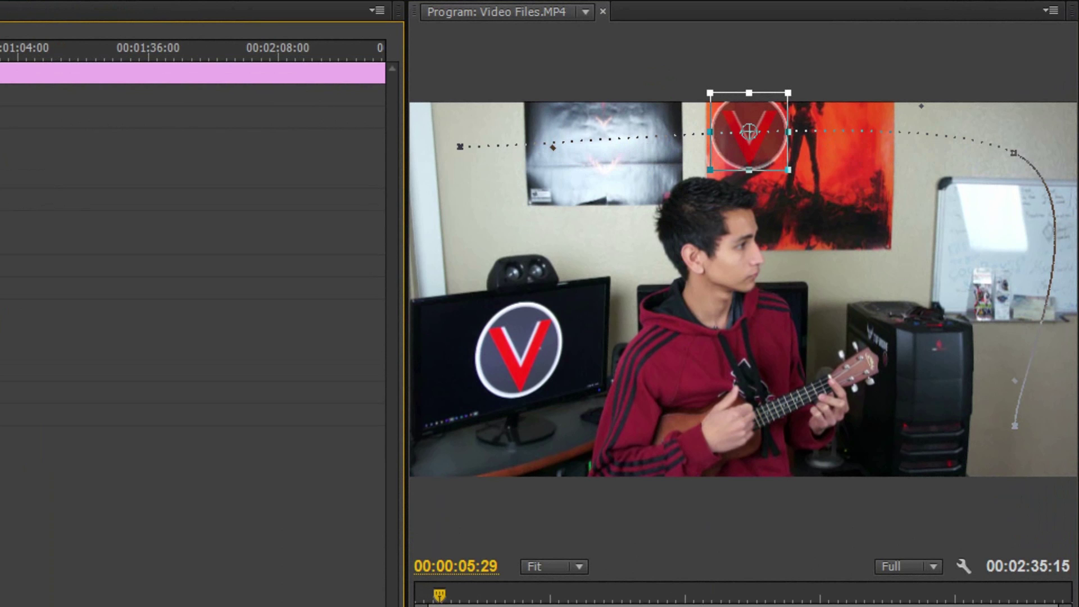
pyautogui.press('Right')
pyautogui.press('Right')
pyautogui.press('Right')
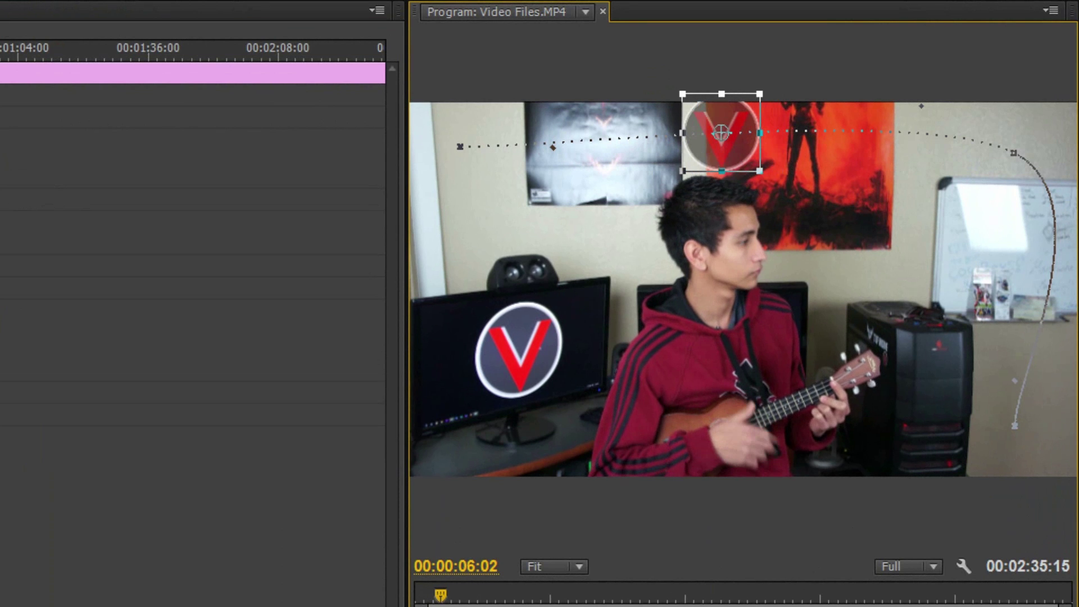
pyautogui.press('Right')
pyautogui.press('Right')
pyautogui.press('Right')
pyautogui.press('Right')
pyautogui.press('Right')
pyautogui.press('Right')
pyautogui.press('Right')
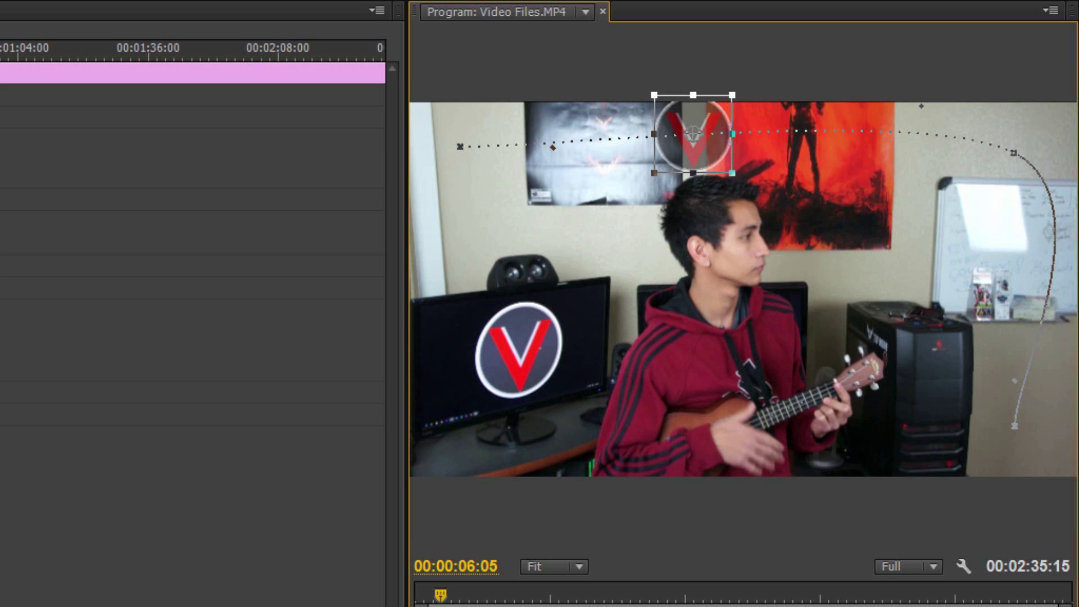
pyautogui.press('Right')
# Return to the sequence start and step frame by frame through the logo's rise from the lower-right corner, ending with playback
pyautogui.click(65, 277)
pyautogui.press('Home')
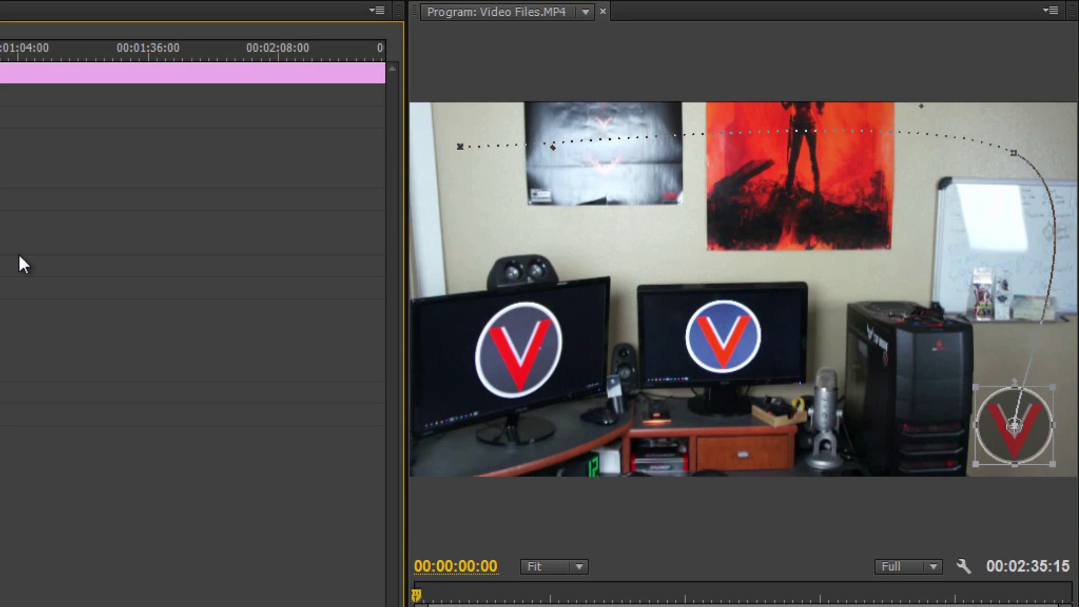
pyautogui.press('Right')
pyautogui.press('Right')
pyautogui.press('Right')
pyautogui.press('Right')
pyautogui.press('Right')
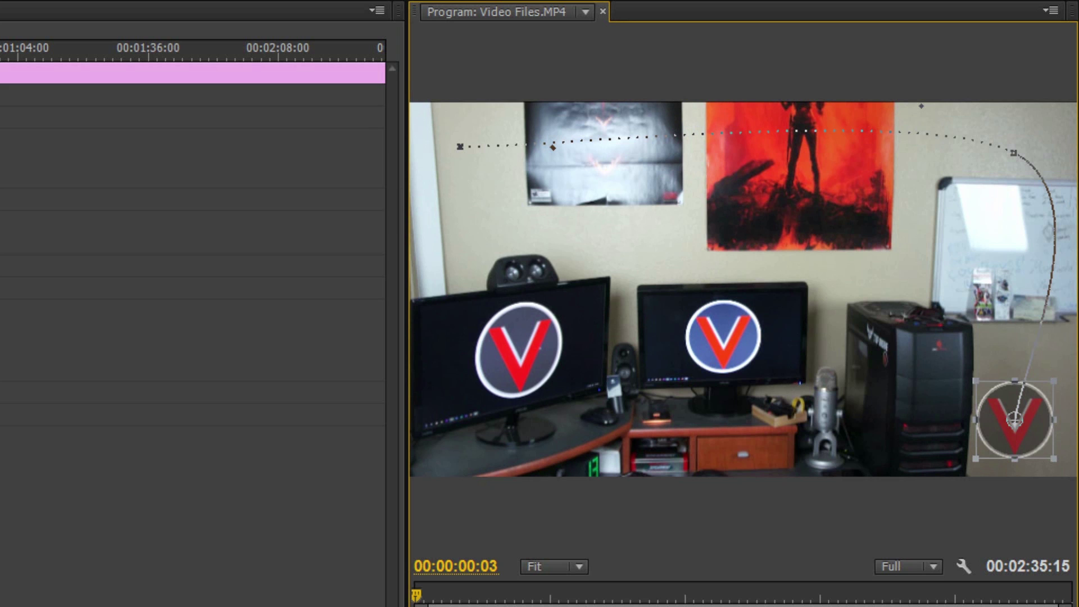
pyautogui.press('Right')
pyautogui.press('Right')
pyautogui.press('Right')
pyautogui.press('Right')
pyautogui.press('Right')
pyautogui.press('Right')
pyautogui.press('Right')
pyautogui.press('Right')
pyautogui.press('Right')
pyautogui.press('Right')
pyautogui.press('Right')
pyautogui.press('Right')
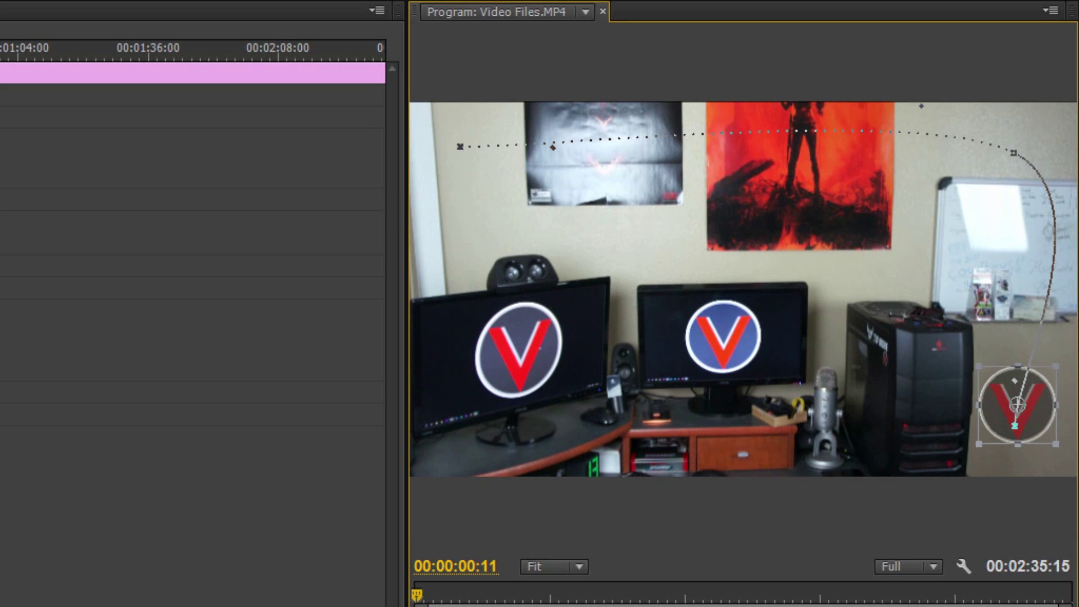
pyautogui.press('Right')
pyautogui.press('Right')
pyautogui.press('Right')
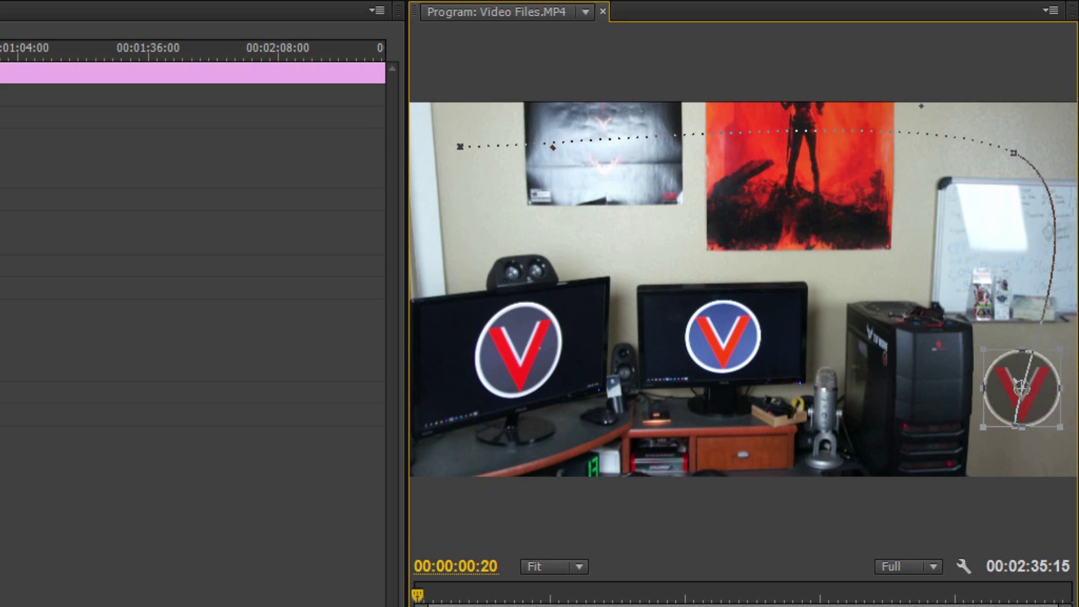
pyautogui.press('space')
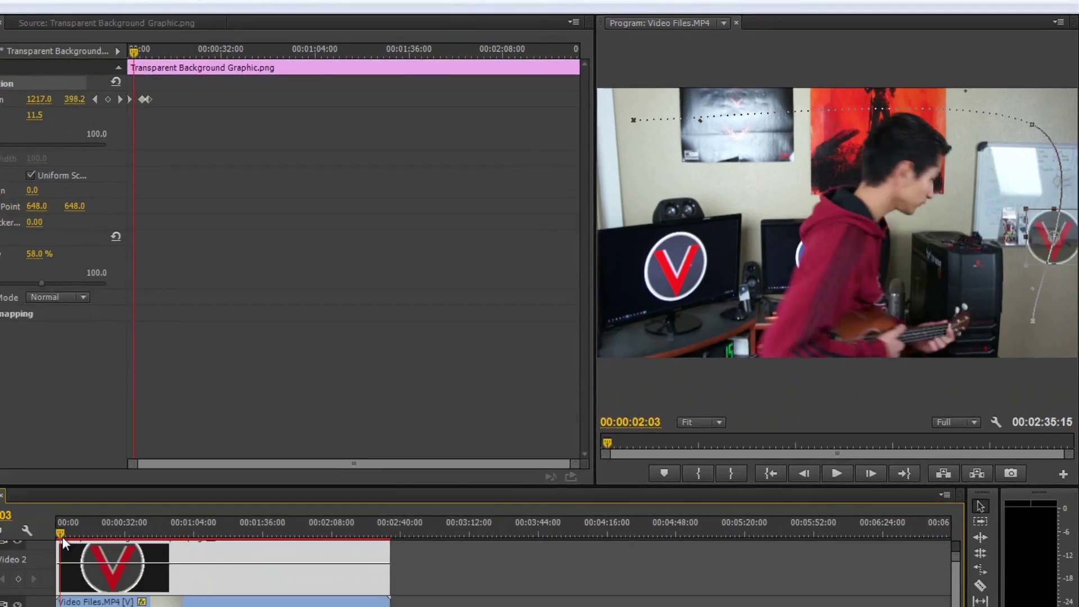
# Scrub from the sequence start to 00:00:07:12 to review the logo's full motion path across its Position keyframes
pyautogui.click(63, 540)
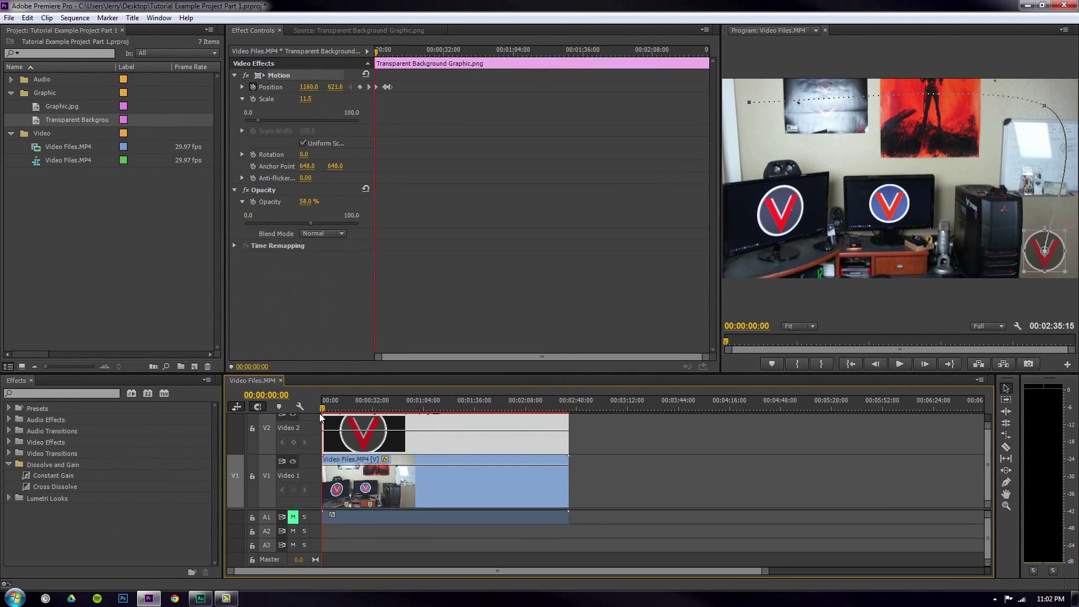
pyautogui.moveTo(322, 413); pyautogui.dragTo(332, 413)
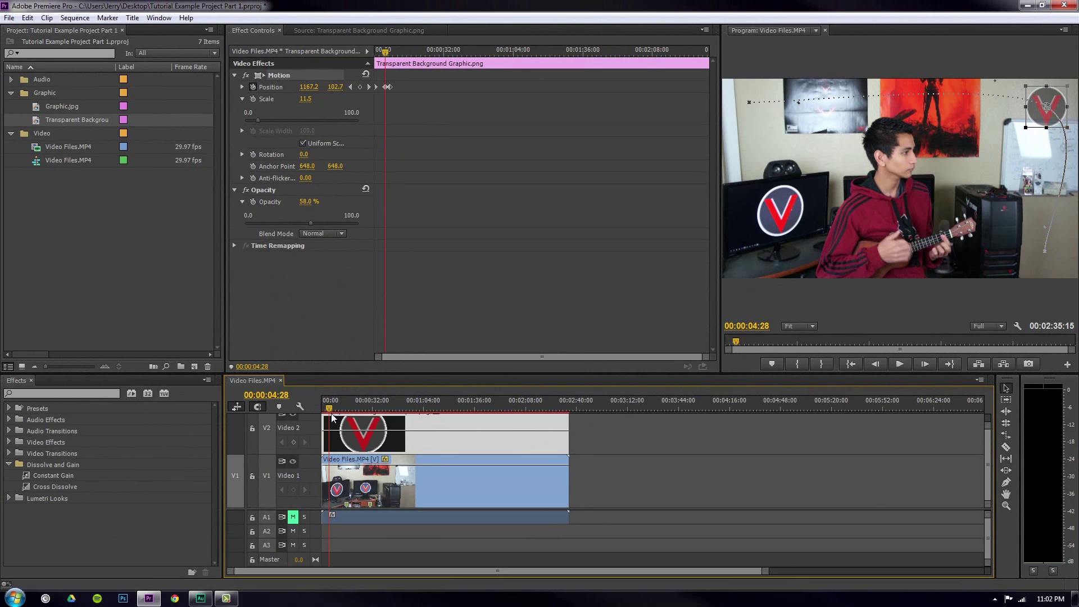
pyautogui.moveTo(332, 413); pyautogui.dragTo(337, 417)
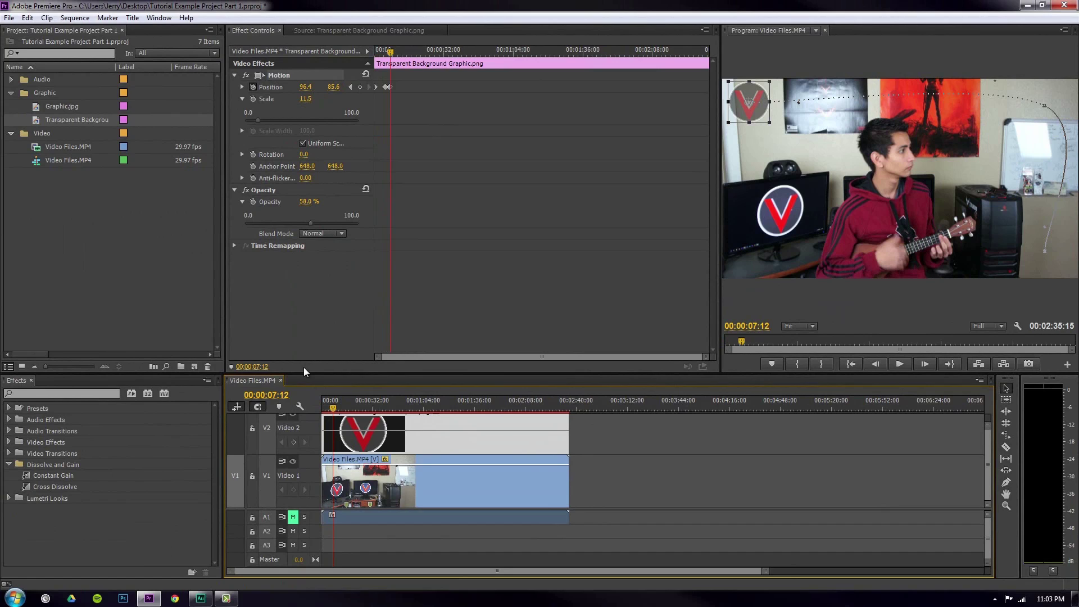
pyautogui.click(390, 82)
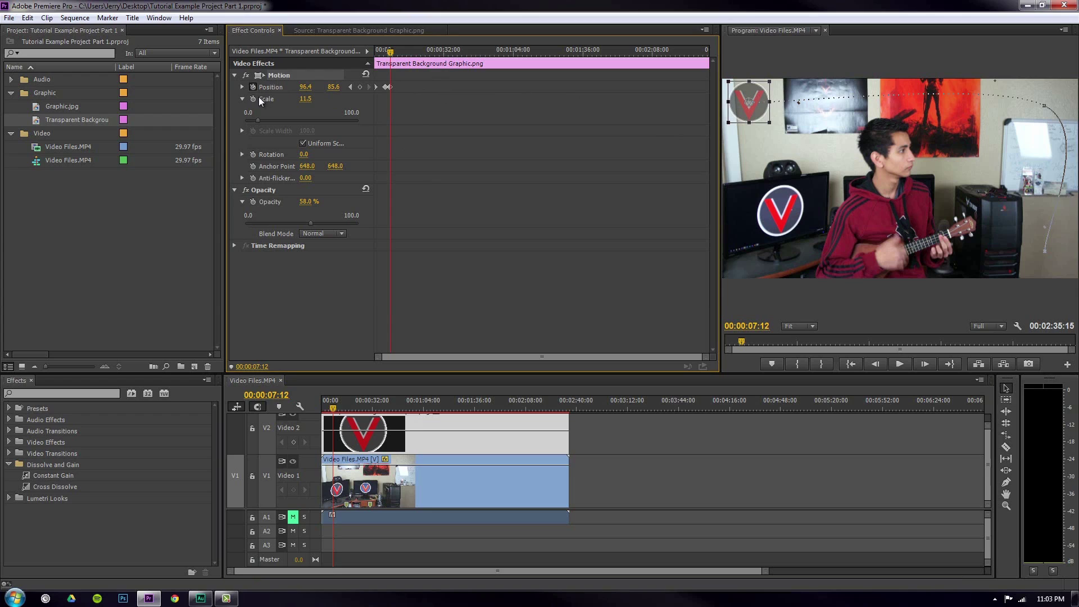
# Move the last Position keyframe to about 00:00:21 and scrub through the slowed move from the sequence start
pyautogui.click(272, 155)
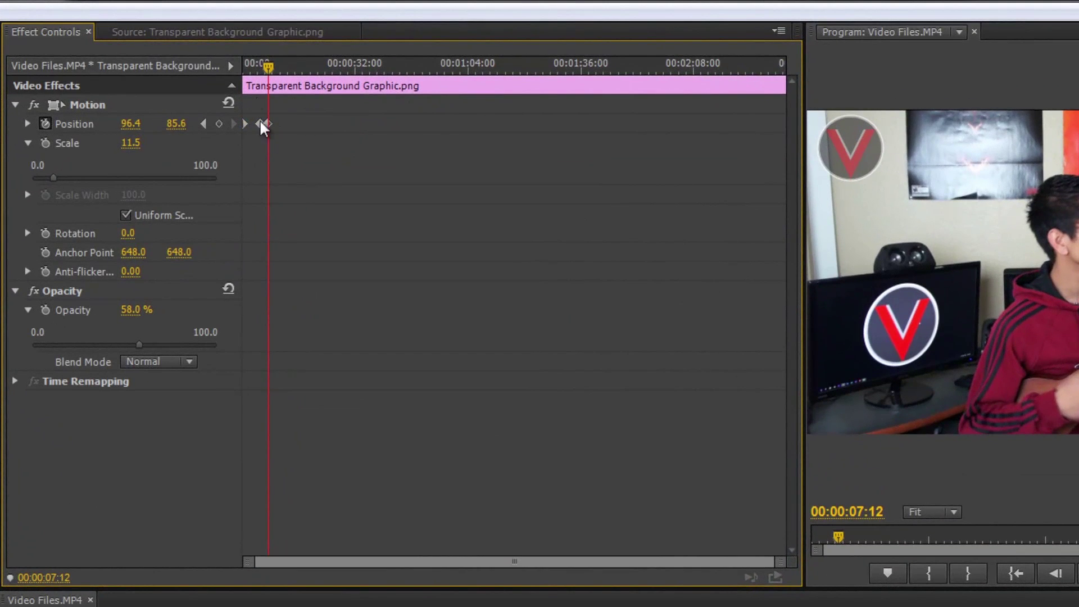
pyautogui.click(262, 124)
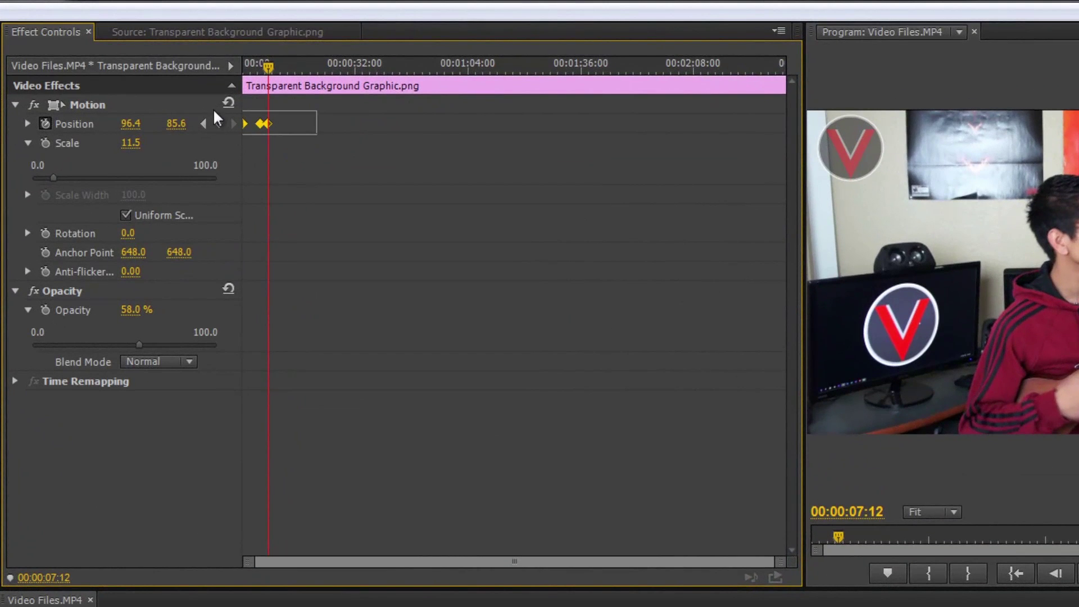
pyautogui.moveTo(271, 124); pyautogui.dragTo(313, 128)
pyautogui.moveTo(260, 71); pyautogui.dragTo(234, 75)
pyautogui.moveTo(248, 79); pyautogui.dragTo(314, 82)
# Select the Position keyframes, then remove them all by turning off the logo's Position animation
pyautogui.click(260, 123)
pyautogui.moveTo(252, 153); pyautogui.dragTo(336, 110)
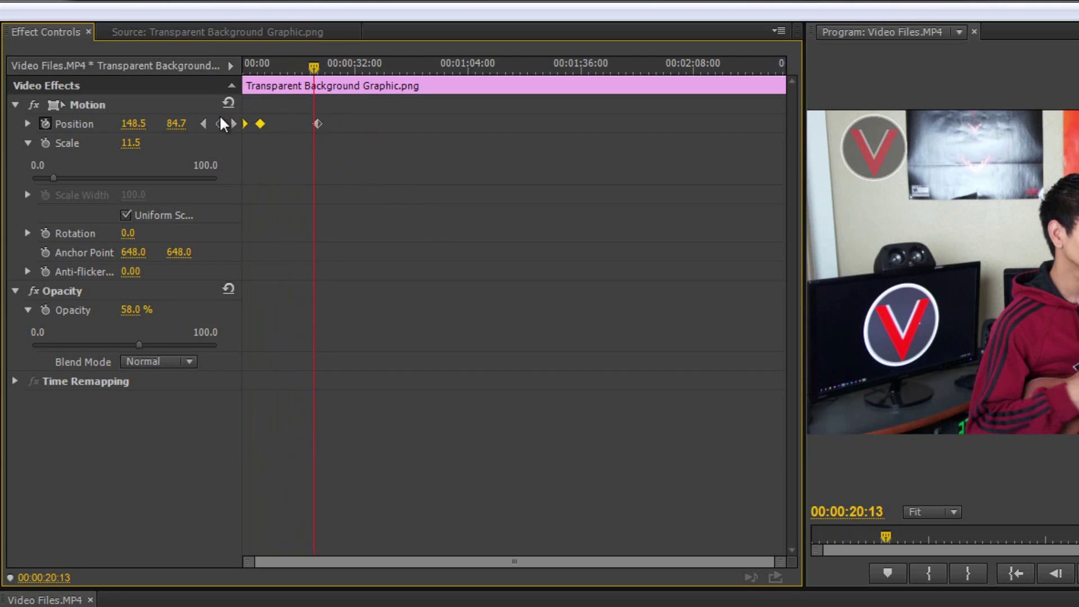
pyautogui.click(261, 124)
pyautogui.moveTo(263, 74)
pyautogui.mouseDown()
pyautogui.moveTo(251, 76)
pyautogui.moveTo(260, 78)
pyautogui.mouseUp()
pyautogui.moveTo(365, 144); pyautogui.dragTo(270, 96)
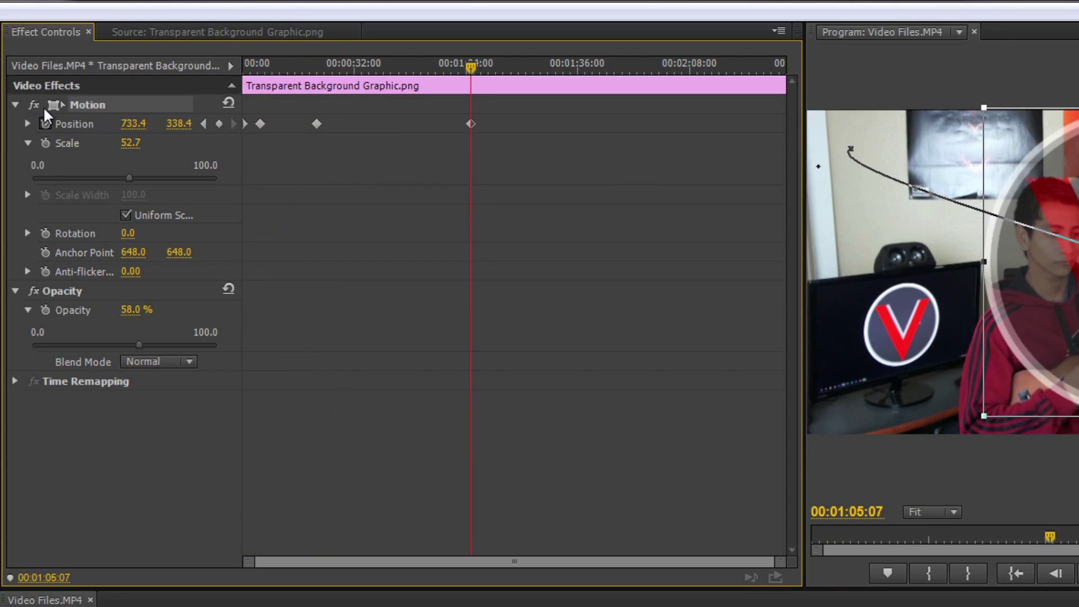
pyautogui.click(47, 123)
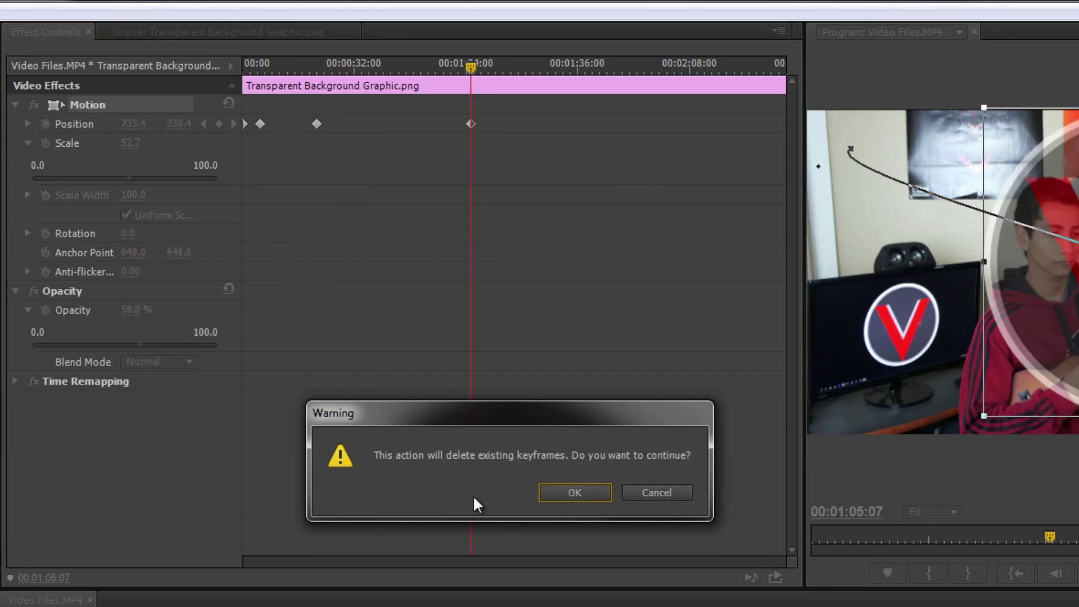
pyautogui.click(579, 498)
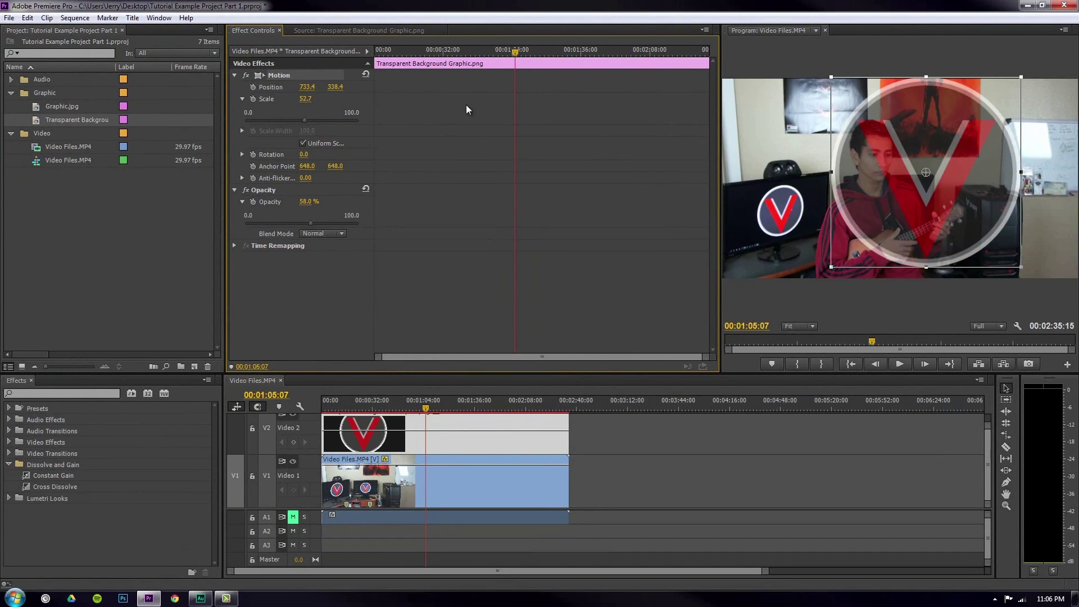
# Turn on Position keyframing at 00:01:05:07 with the logo scaled to 13.4 and placed in the frame's lower-right corner at 1141.8, 603.4
pyautogui.moveTo(304, 119); pyautogui.dragTo(260, 116)
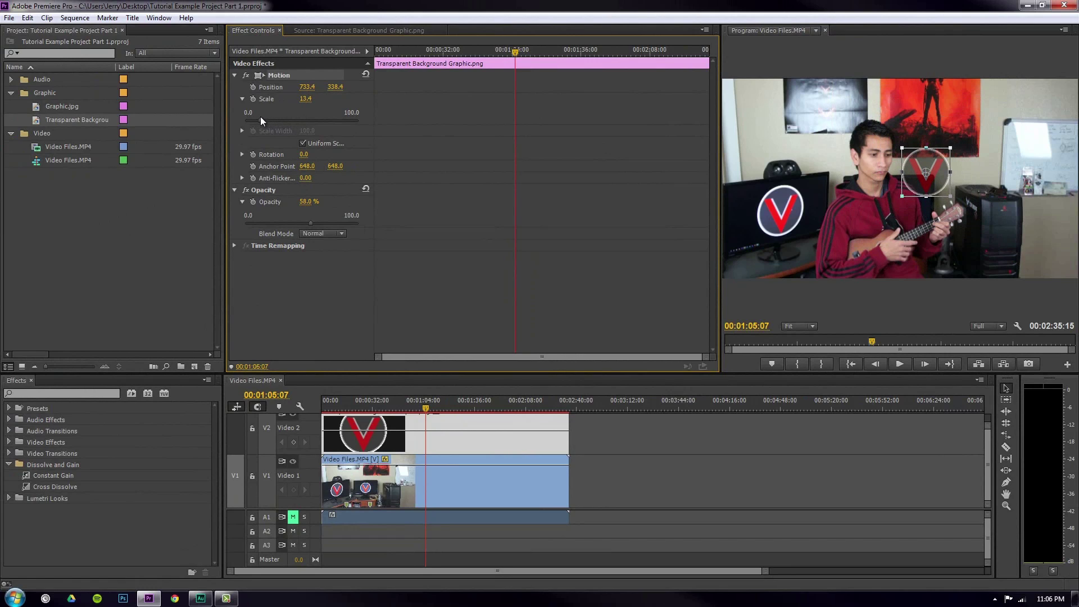
pyautogui.moveTo(930, 179); pyautogui.dragTo(1049, 256)
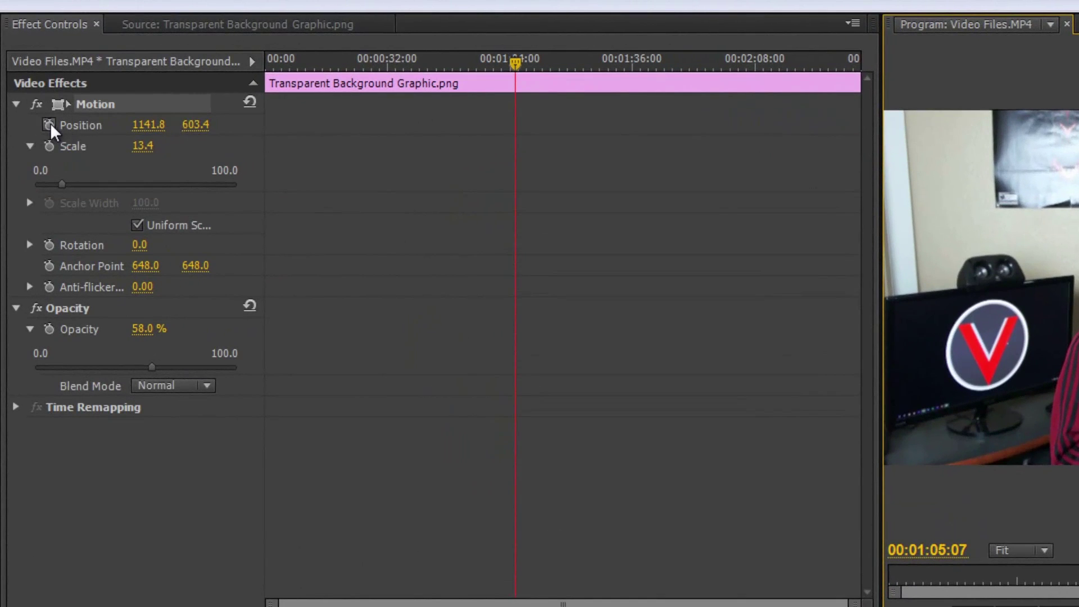
pyautogui.click(50, 125)
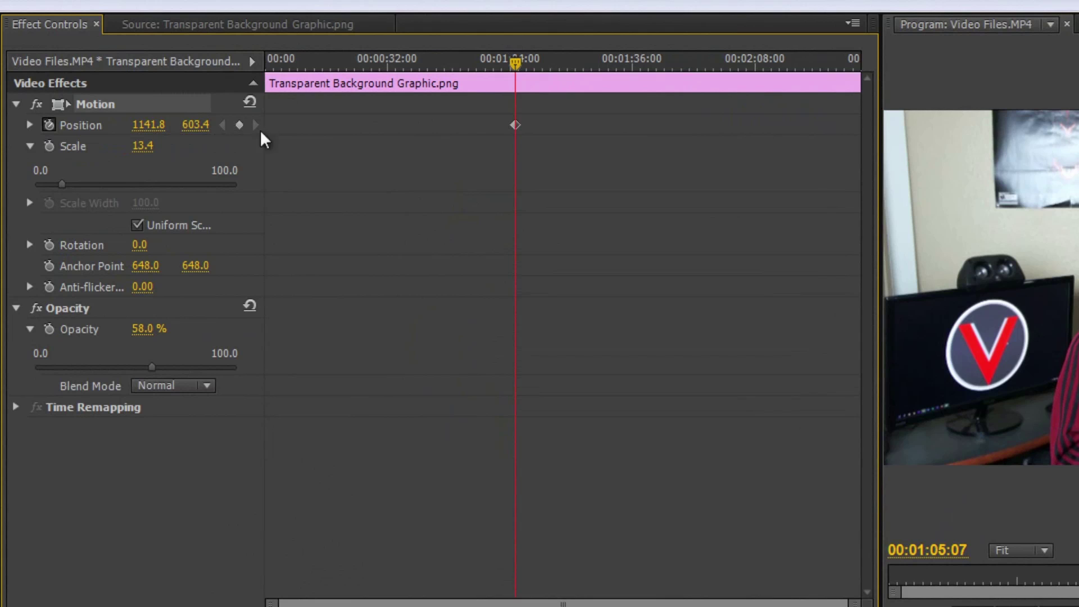
# Add a Position keyframe at 00:00:30:00 by setting the logo's horizontal position to 981.8, then scrub ahead to 00:00:37:17
pyautogui.moveTo(520, 65); pyautogui.dragTo(381, 64)
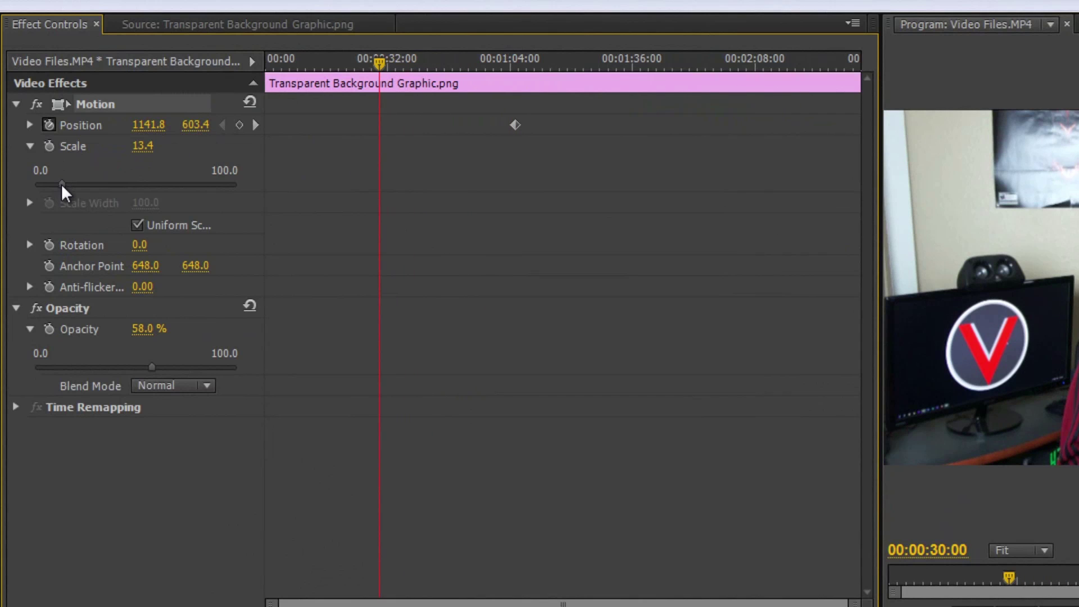
pyautogui.moveTo(140, 124); pyautogui.dragTo(14, 126)
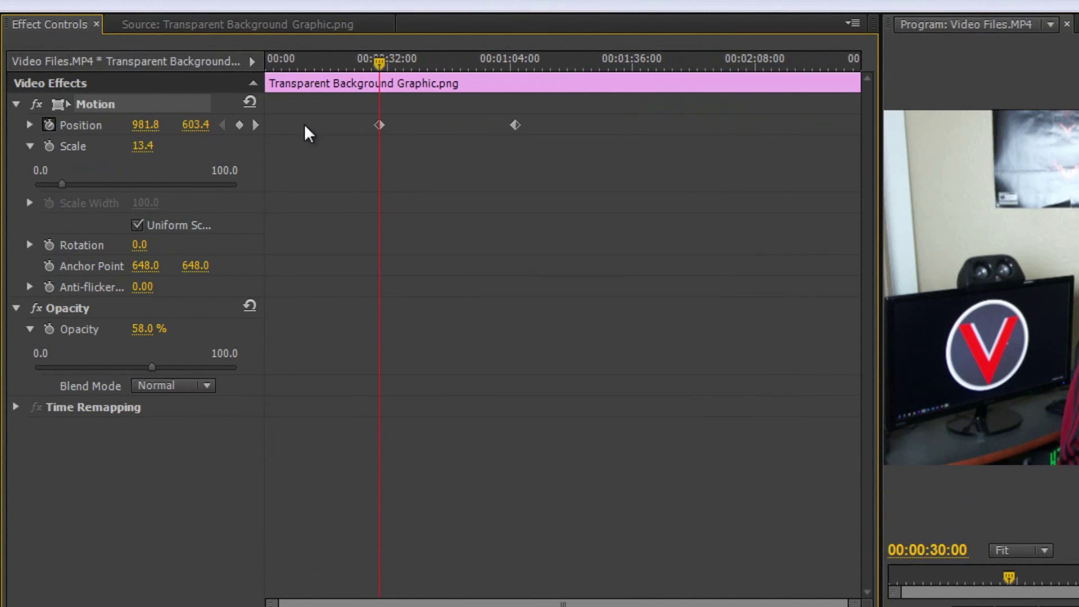
pyautogui.moveTo(381, 68); pyautogui.dragTo(410, 69)
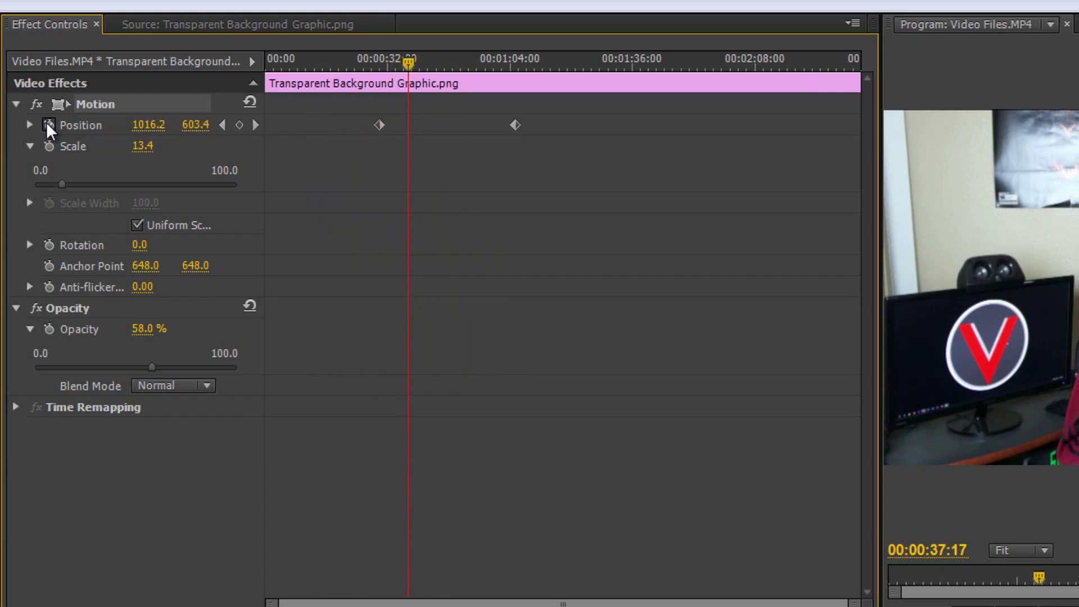
# Jump back and forth between the Position keyframes at 00:00:30:00 and 00:01:05:07, comparing with manual scrubbing onto a keyframe
pyautogui.click(223, 125)
pyautogui.click(254, 125)
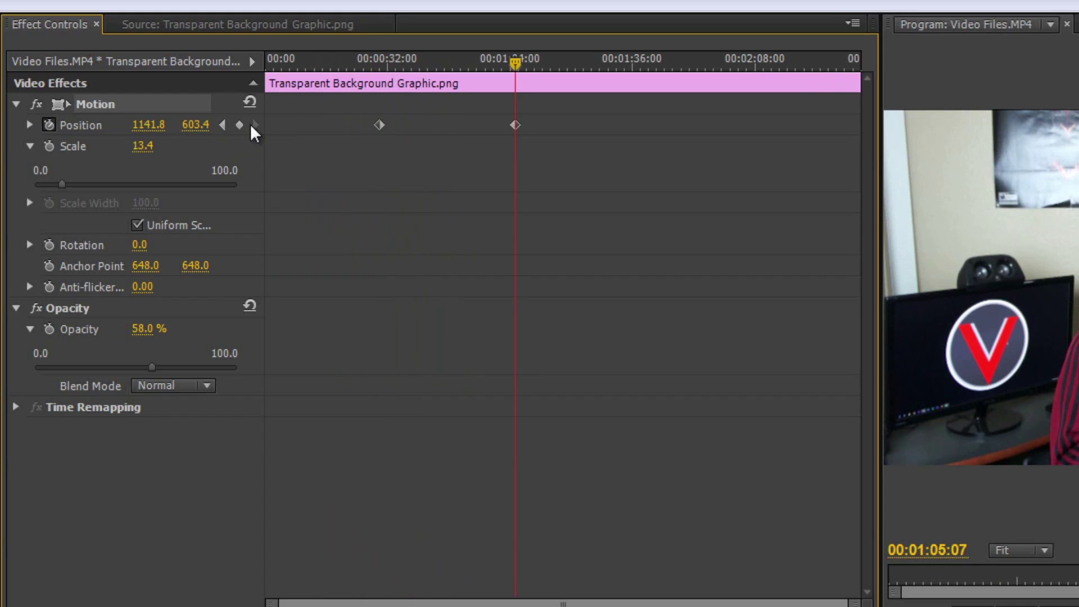
pyautogui.click(223, 125)
pyautogui.click(254, 125)
pyautogui.click(200, 124)
pyautogui.click(223, 125)
pyautogui.click(254, 125)
pyautogui.click(223, 125)
pyautogui.click(515, 126)
pyautogui.moveTo(510, 60); pyautogui.dragTo(515, 60)
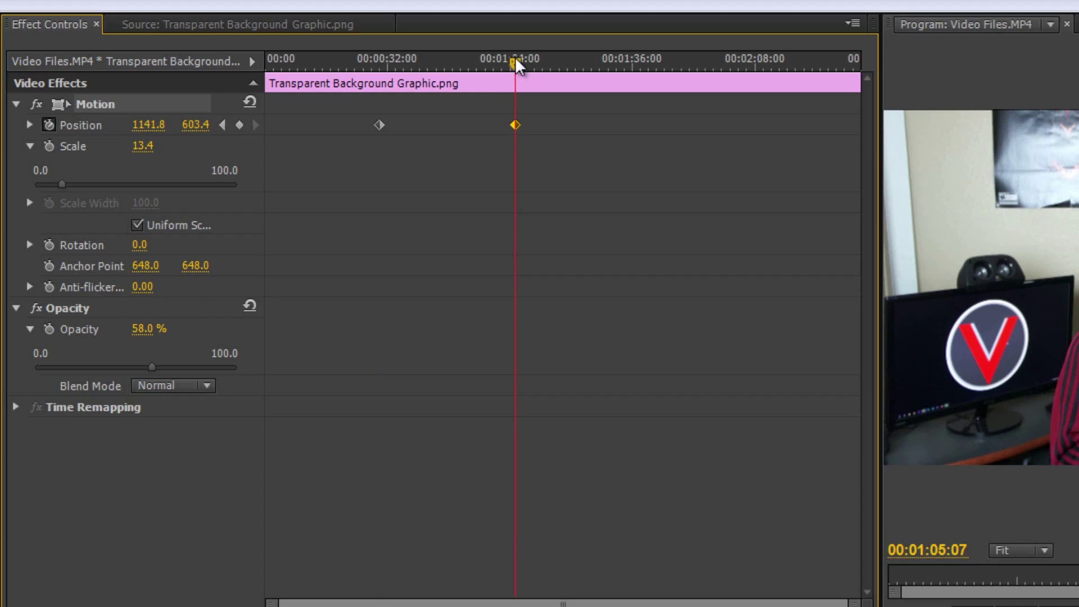
pyautogui.click(223, 125)
pyautogui.click(253, 125)
pyautogui.click(213, 126)
pyautogui.click(223, 125)
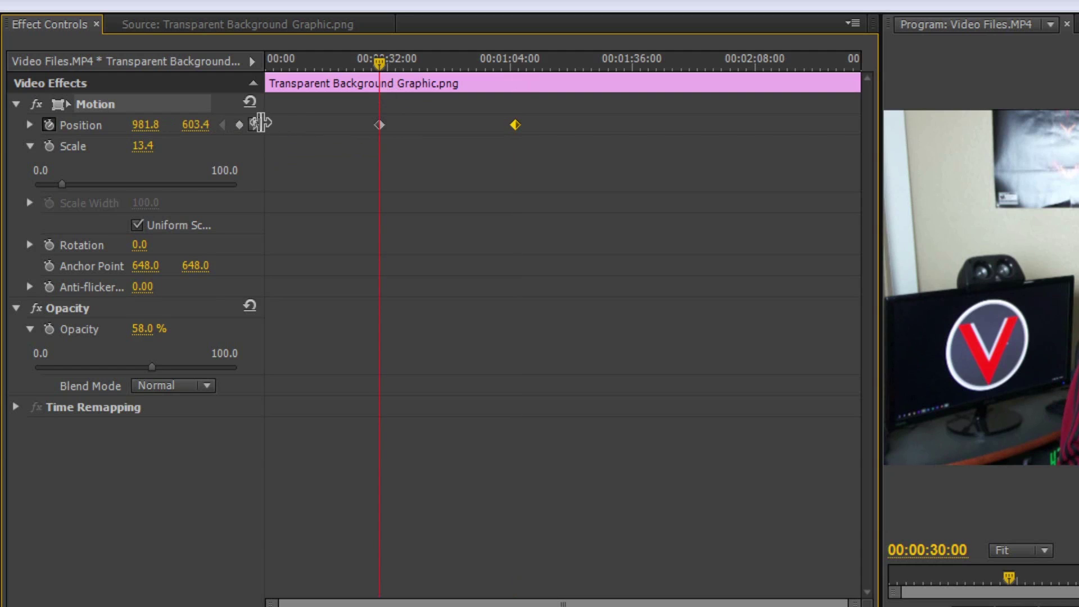
# Try setting the logo's vertical position to 627.4 at 00:01:06:00, just past the second keyframe, and undo it
pyautogui.moveTo(501, 88); pyautogui.dragTo(520, 77)
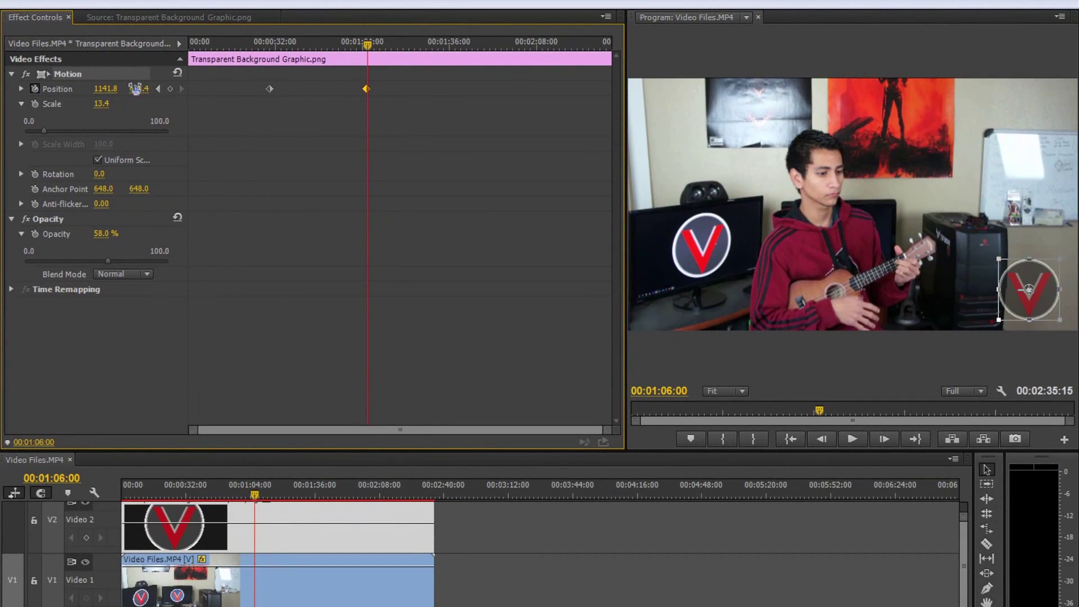
pyautogui.moveTo(184, 118); pyautogui.dragTo(386, 102)
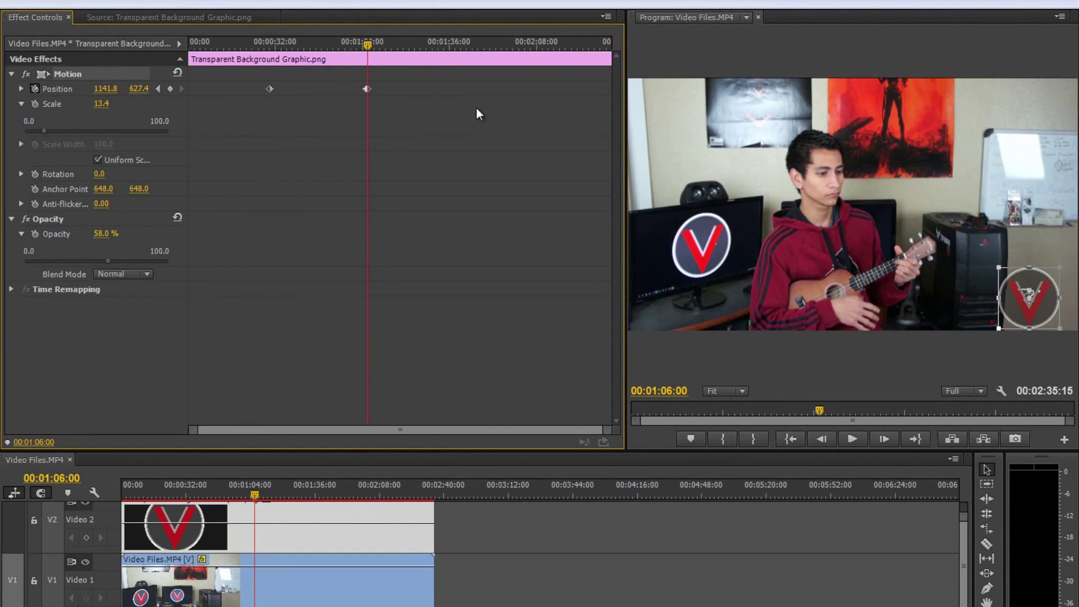
pyautogui.hotkey('ctrl', 'z')
pyautogui.hotkey('ctrl', 'z')
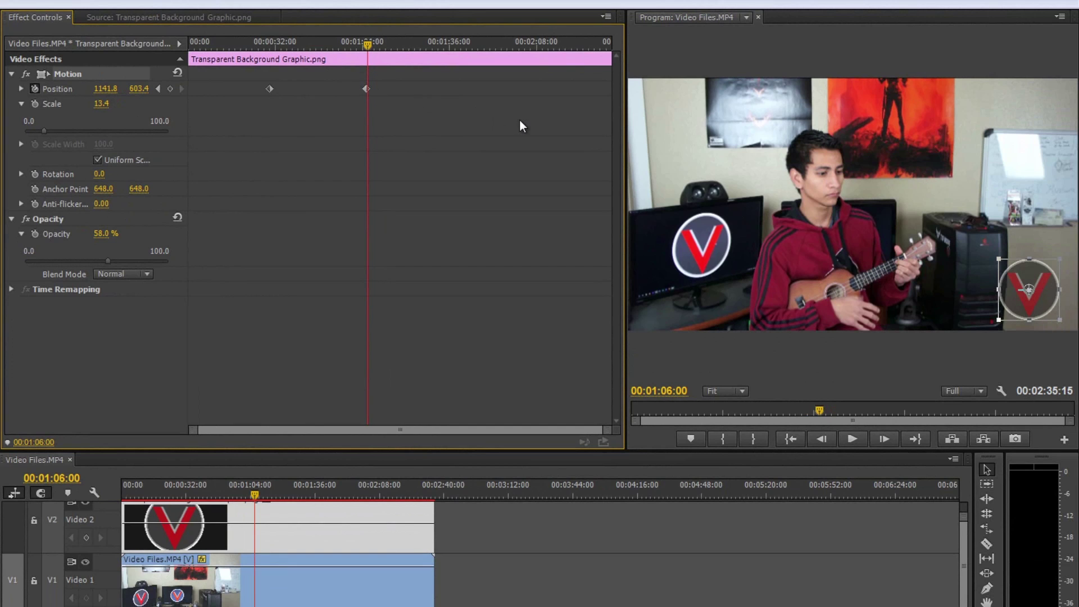
# Jump to the Position keyframe at 00:01:05:07, try a vertical position of 99.4 there, and undo it
pyautogui.click(158, 89)
pyautogui.moveTo(139, 88); pyautogui.dragTo(28, 88)
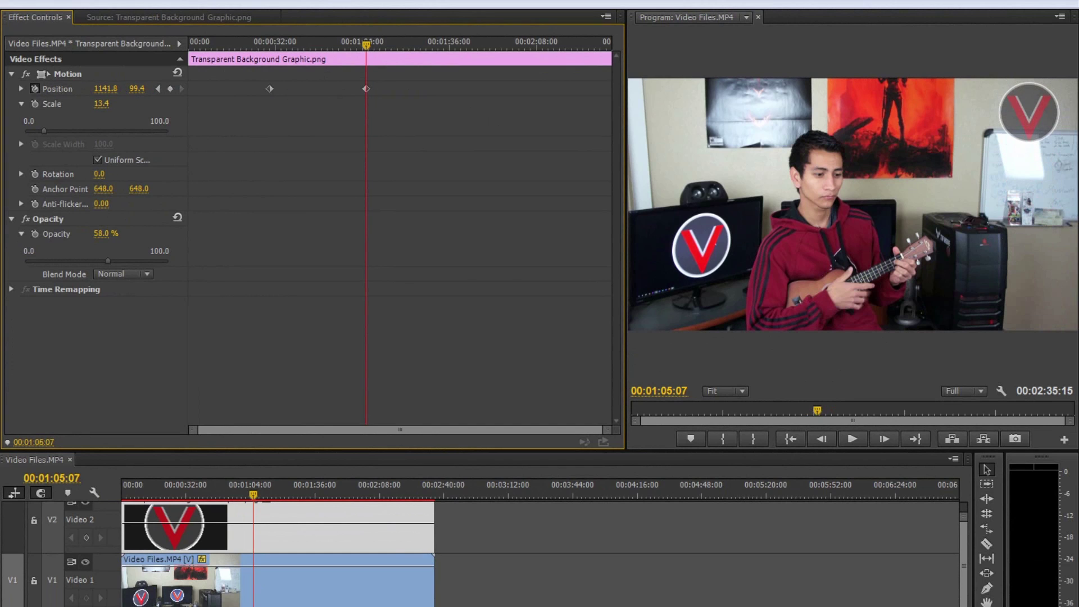
pyautogui.hotkey('ctrl', 'z')
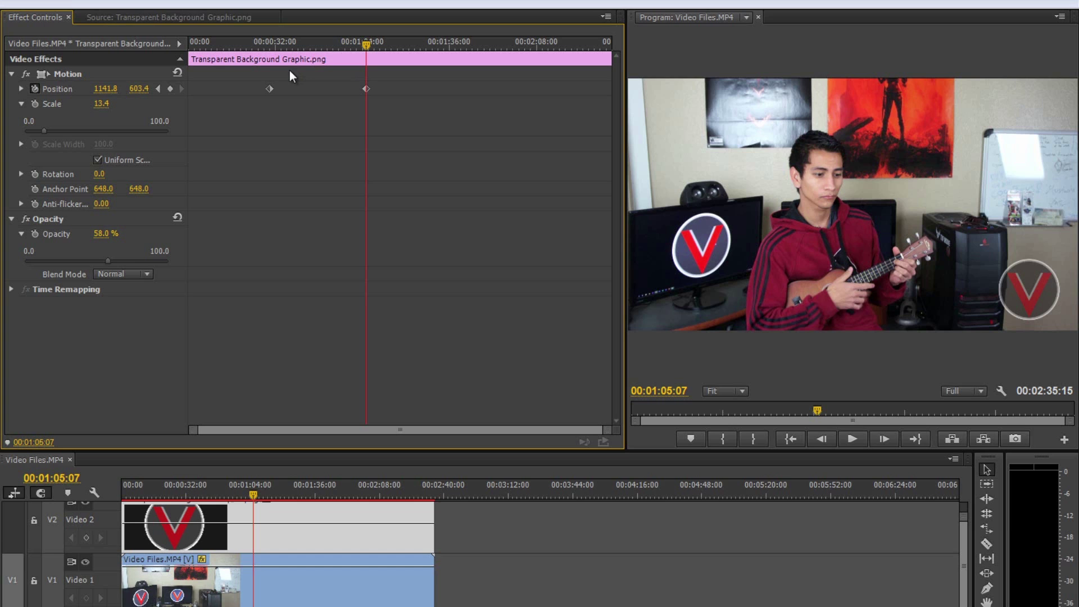
# Try raising the logo's vertical position to -29.6 at 00:01:06:00, slightly off the keyframe, and undo the Position changes
pyautogui.click(368, 45)
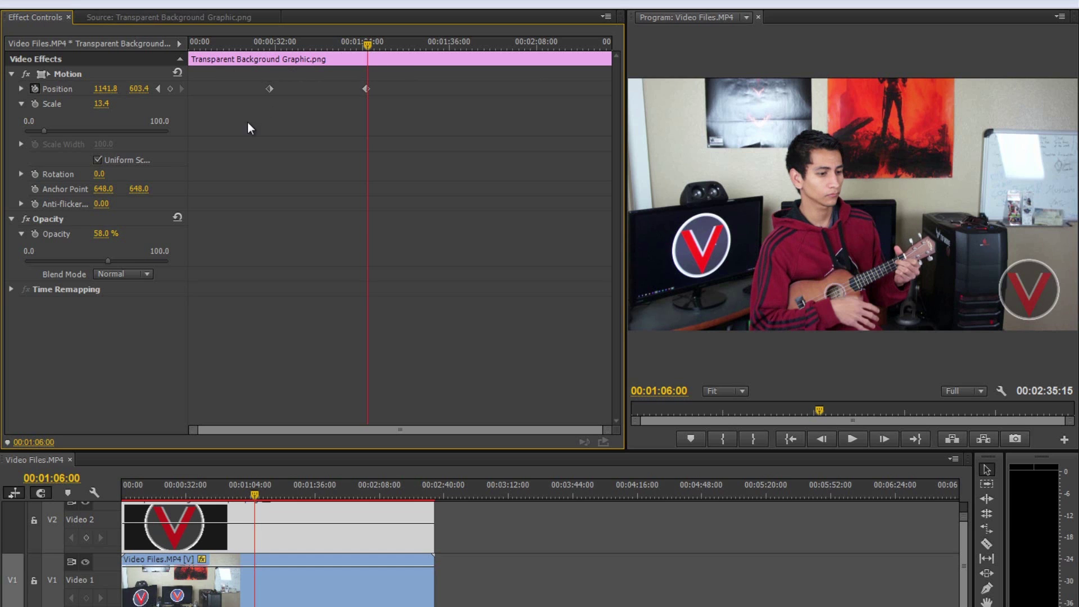
pyautogui.moveTo(135, 89); pyautogui.dragTo(5, 92)
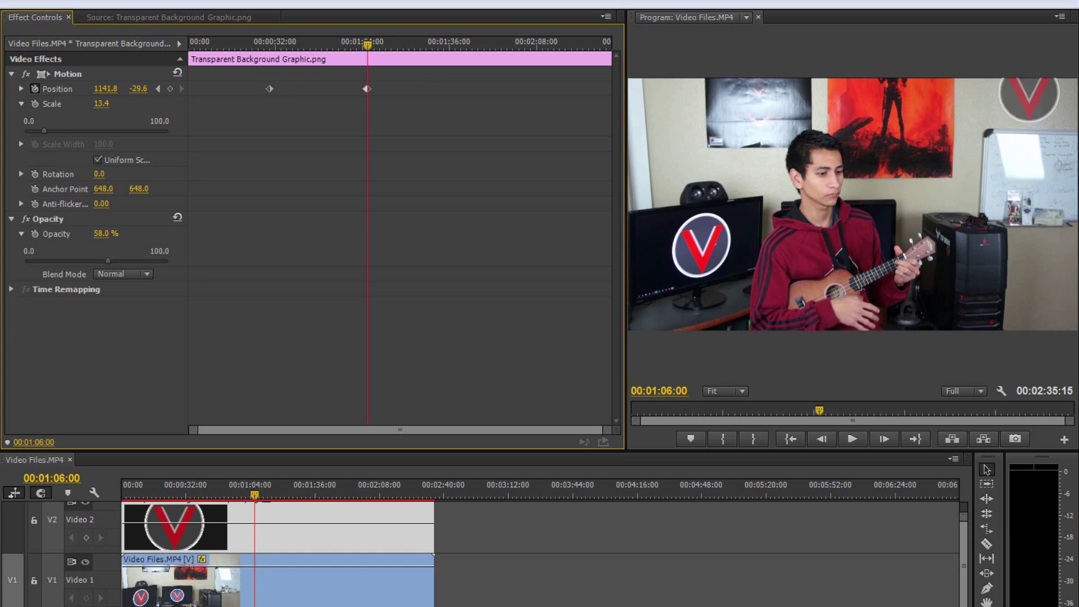
pyautogui.moveTo(367, 49); pyautogui.dragTo(365, 59)
pyautogui.hotkey('ctrl', 'z')
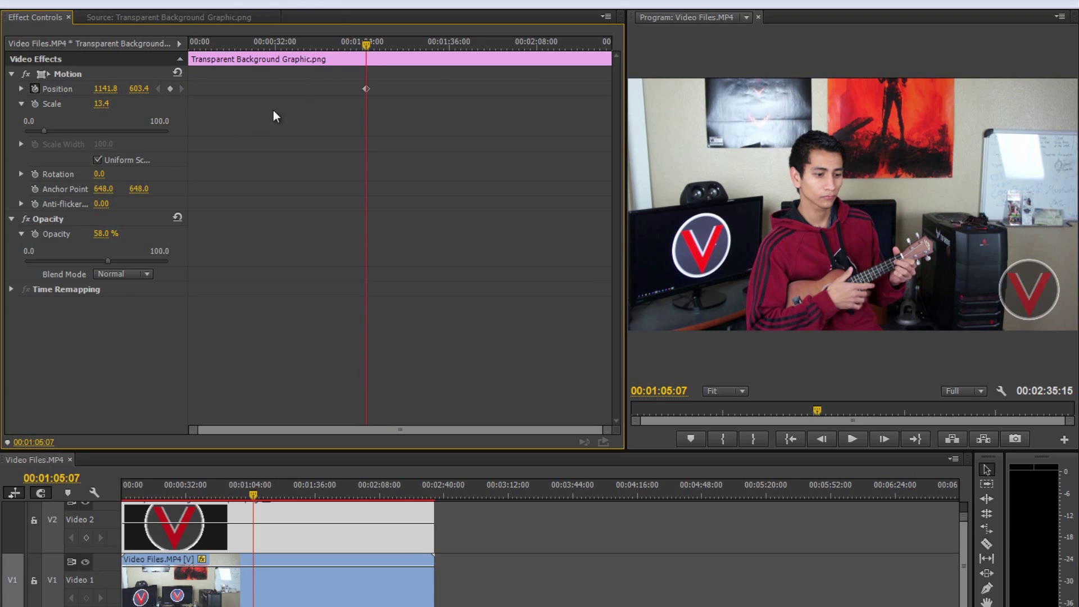
# Add a Position keyframe at 00:00:27:20 with the logo at 1141.8, 603.4, then scrub to 00:00:32:03
pyautogui.click(265, 42)
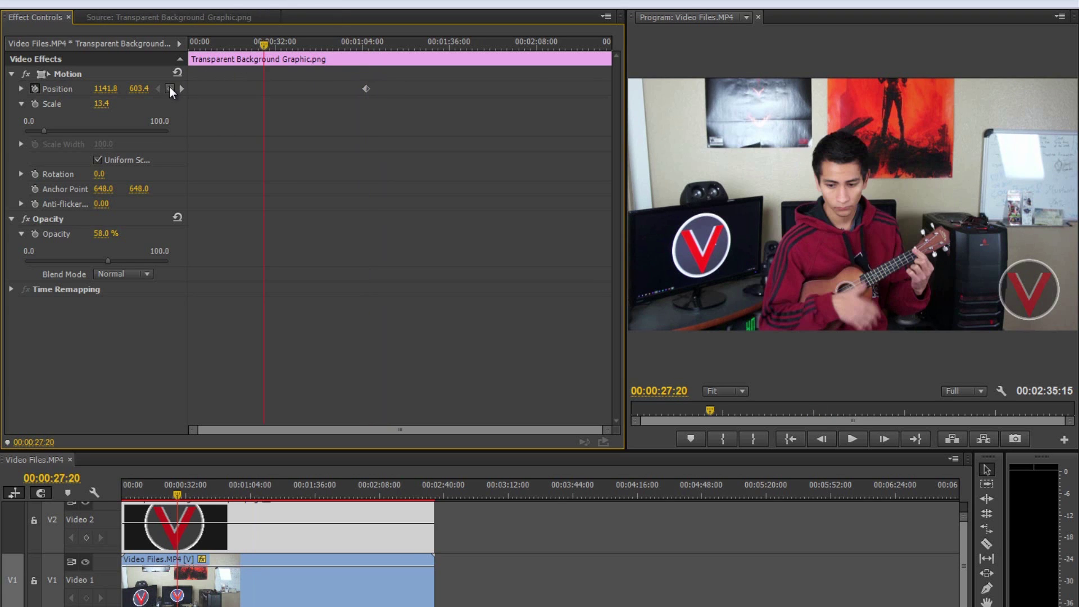
pyautogui.click(169, 88)
pyautogui.moveTo(264, 50)
pyautogui.mouseDown()
pyautogui.moveTo(205, 45)
pyautogui.moveTo(276, 45)
pyautogui.mouseUp()
# Delete both existing Position keyframes and add a new one at 00:00:00:00 with the logo at 1141.8, 603.4
pyautogui.moveTo(413, 107); pyautogui.dragTo(194, 64)
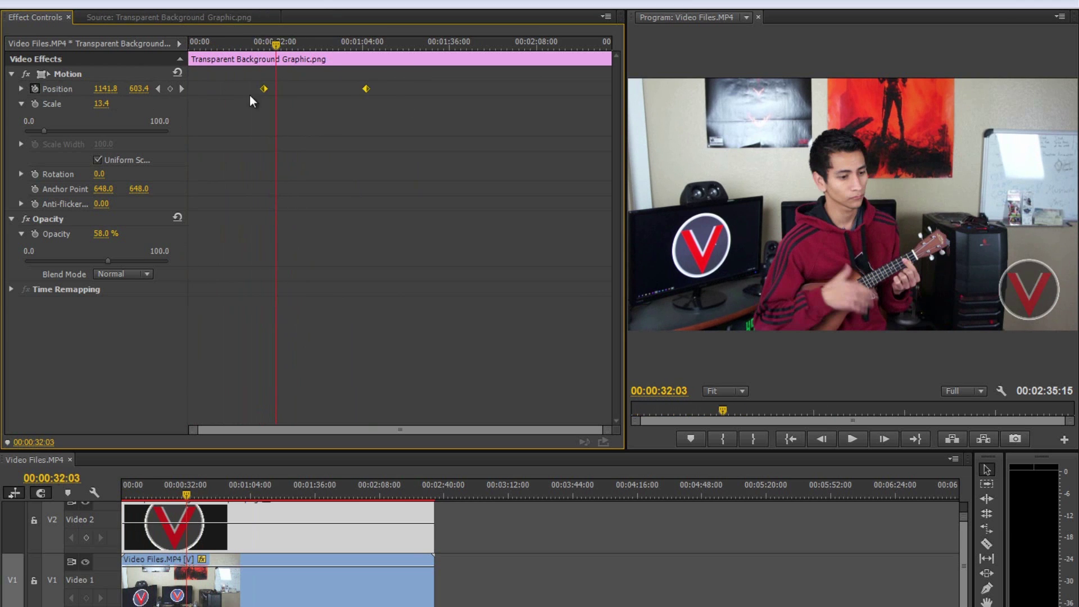
pyautogui.moveTo(276, 43); pyautogui.dragTo(181, 48)
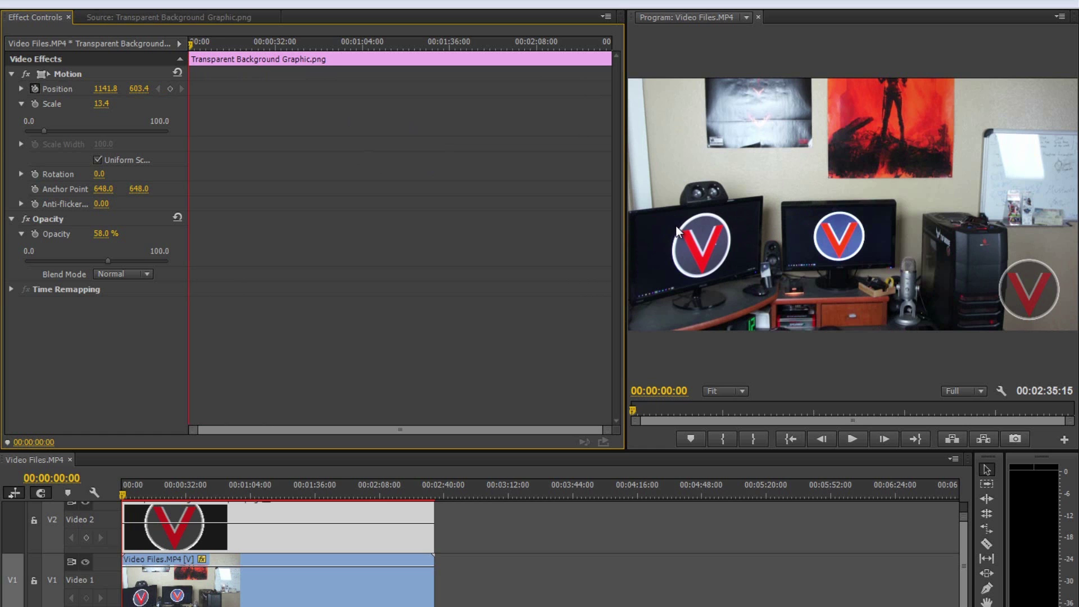
pyautogui.moveTo(189, 52); pyautogui.dragTo(150, 54)
pyautogui.click(170, 90)
# Add a second Position keyframe at 00:00:02:00 holding the logo at 1141.8, 603.4, and scrub through the hold
pyautogui.click(63, 440)
pyautogui.write('200')
pyautogui.press('Return')
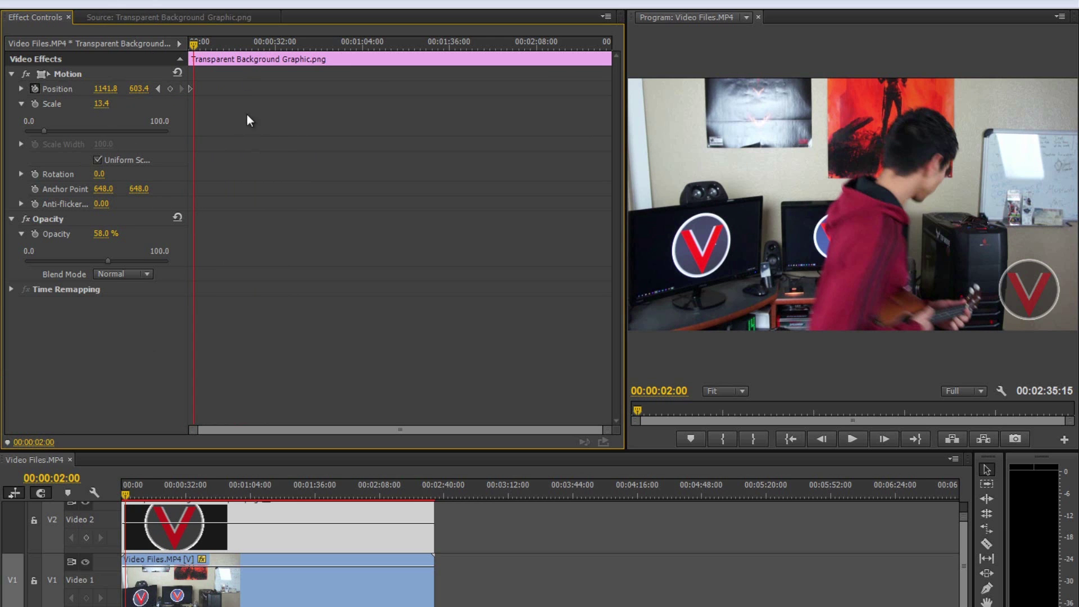
pyautogui.click(171, 90)
pyautogui.moveTo(193, 44); pyautogui.dragTo(188, 58)
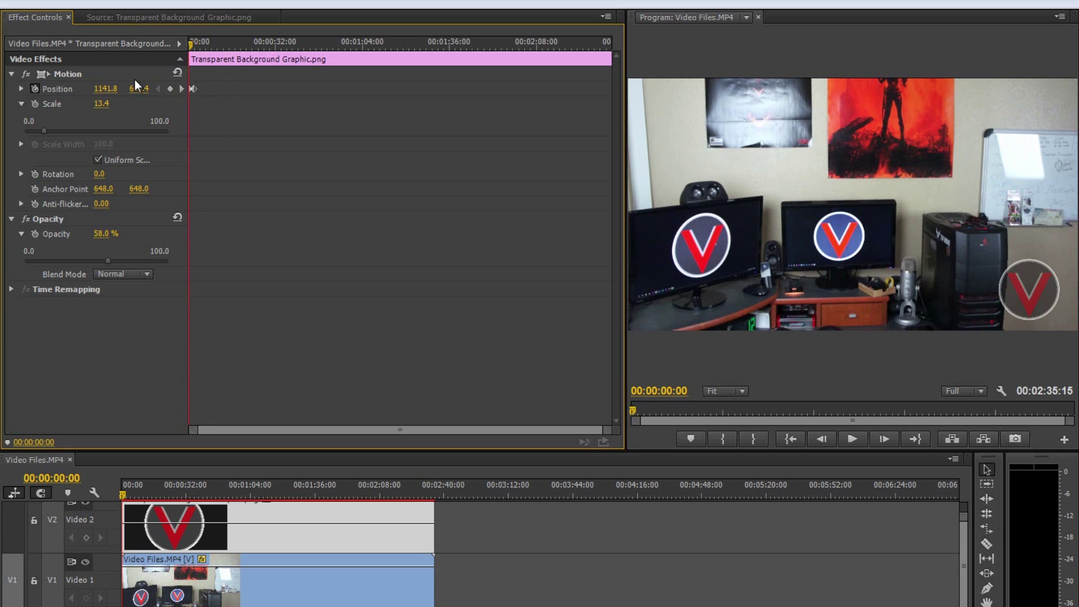
pyautogui.moveTo(193, 48); pyautogui.dragTo(193, 89)
pyautogui.moveTo(195, 44); pyautogui.dragTo(196, 46)
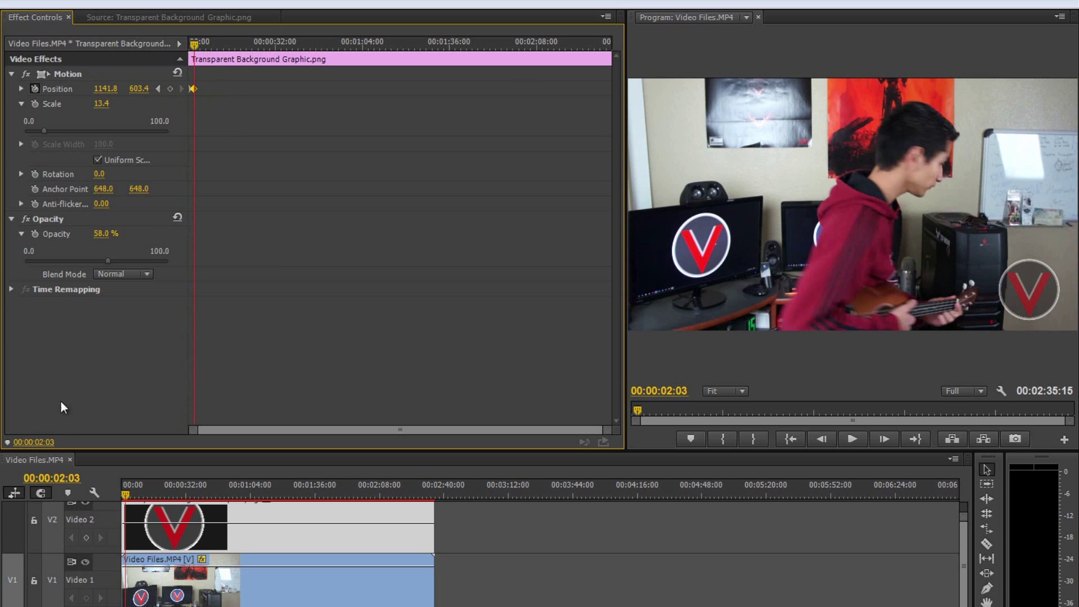
# Add a Position keyframe at 00:00:10:00 with the logo moved to the frame's upper-right corner at 1145.9, 115.9
pyautogui.click(42, 443)
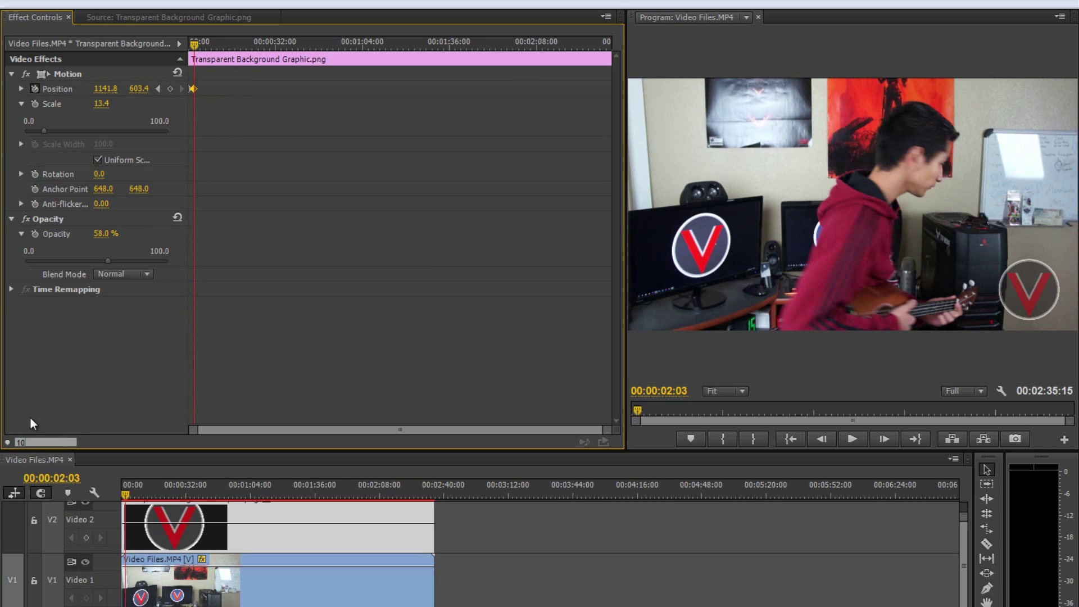
pyautogui.press('Return')
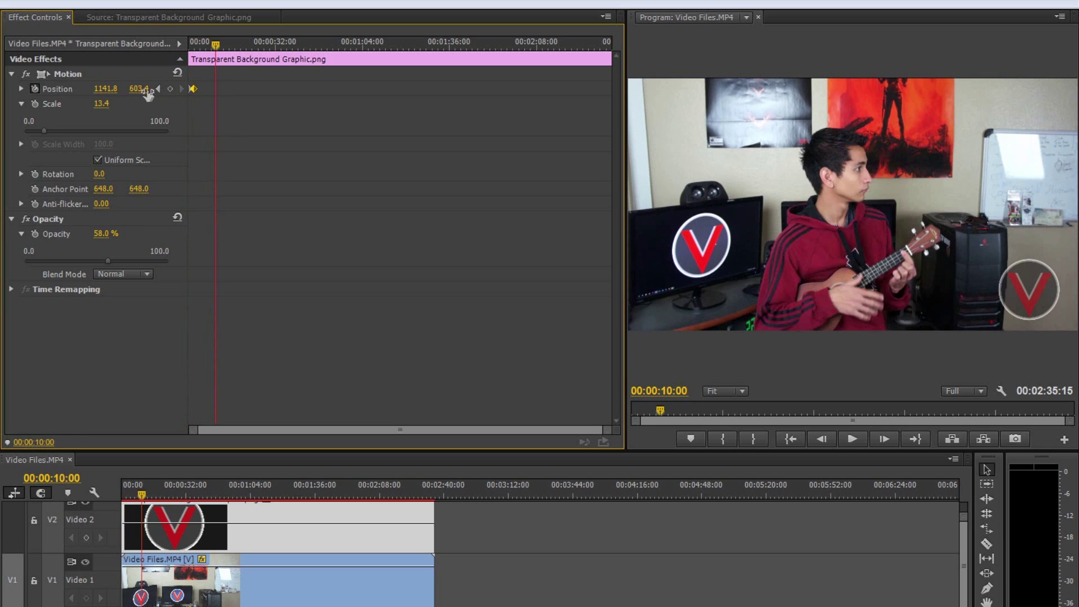
pyautogui.click(69, 78)
pyautogui.moveTo(1026, 290); pyautogui.dragTo(1037, 123)
pyautogui.moveTo(1030, 141); pyautogui.dragTo(1027, 143)
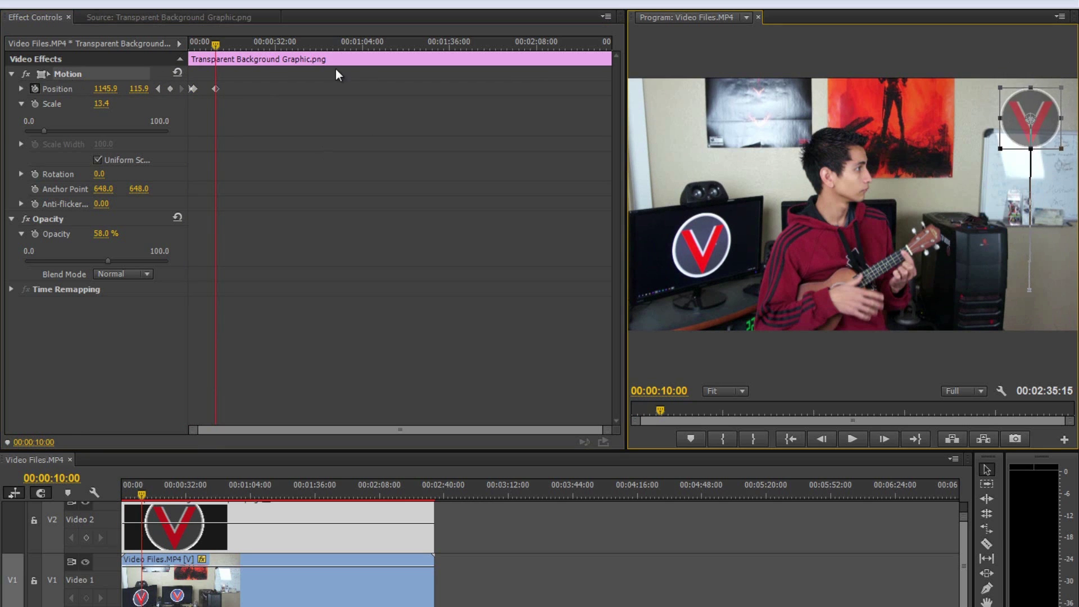
# Play back the logo's hold and upward move from the sequence start, then return to the start
pyautogui.moveTo(215, 44); pyautogui.dragTo(113, 44)
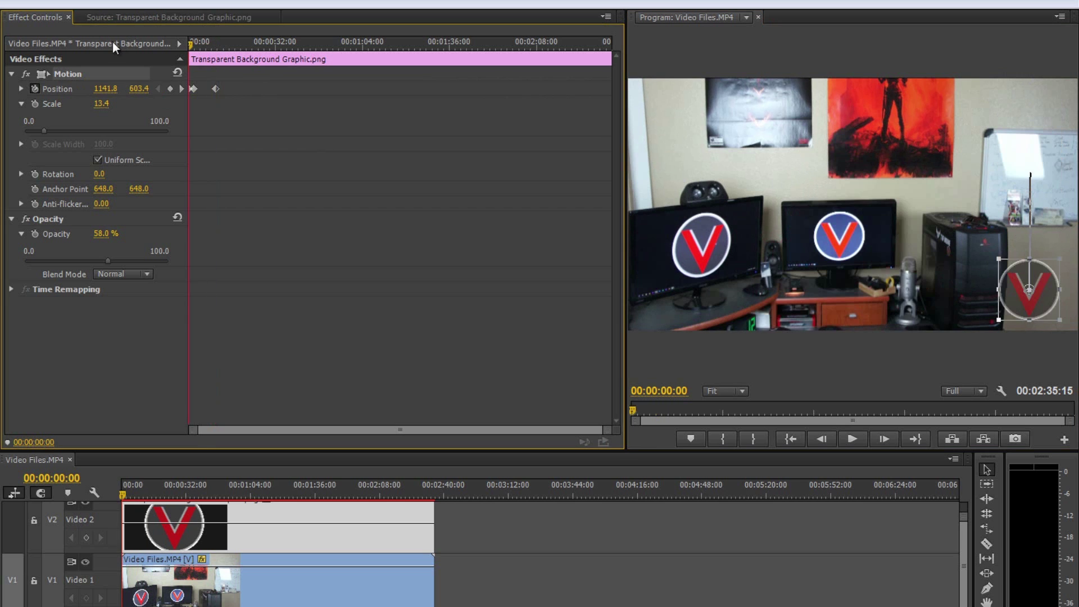
pyautogui.click(853, 439)
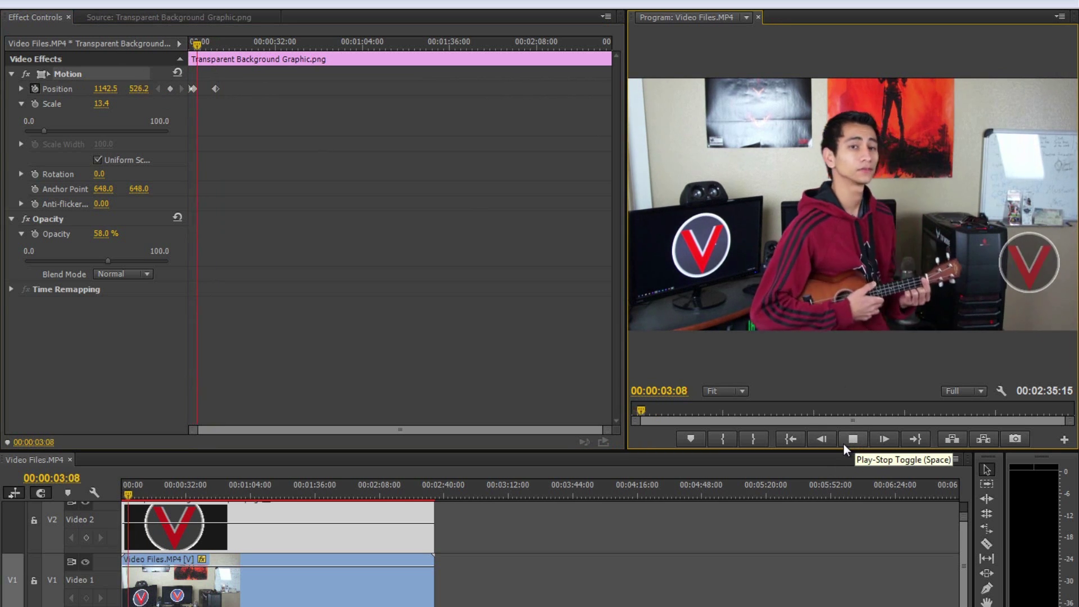
pyautogui.click(845, 443)
pyautogui.click(791, 440)
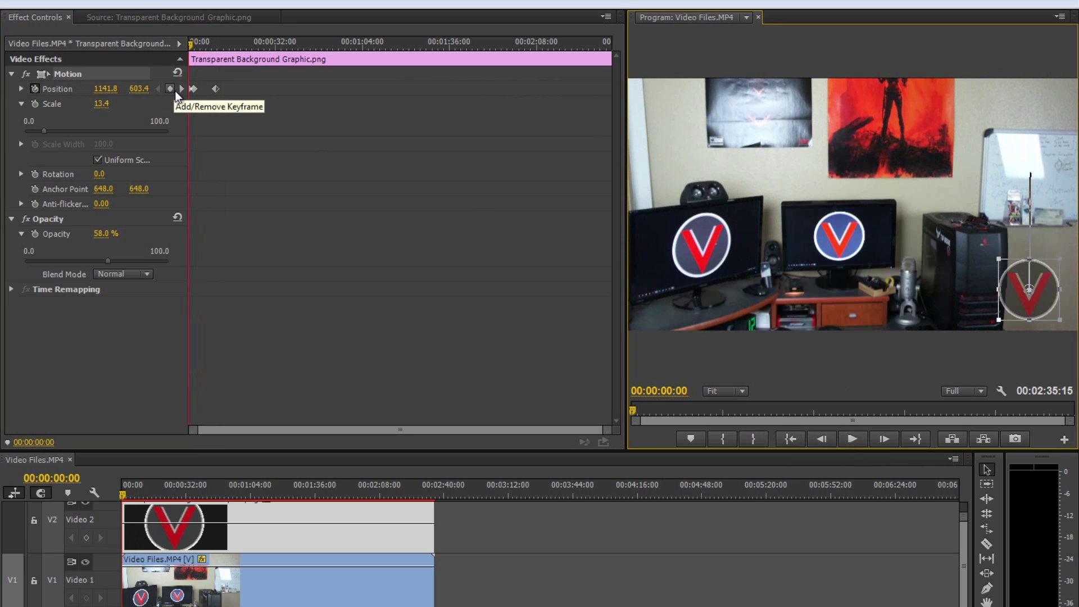
# Scrub from the sequence start through the logo's upward move to inspect its in-between positions
pyautogui.moveTo(191, 43)
pyautogui.mouseDown()
pyautogui.moveTo(212, 43)
pyautogui.moveTo(193, 42)
pyautogui.moveTo(206, 59)
pyautogui.moveTo(187, 59)
pyautogui.mouseUp()
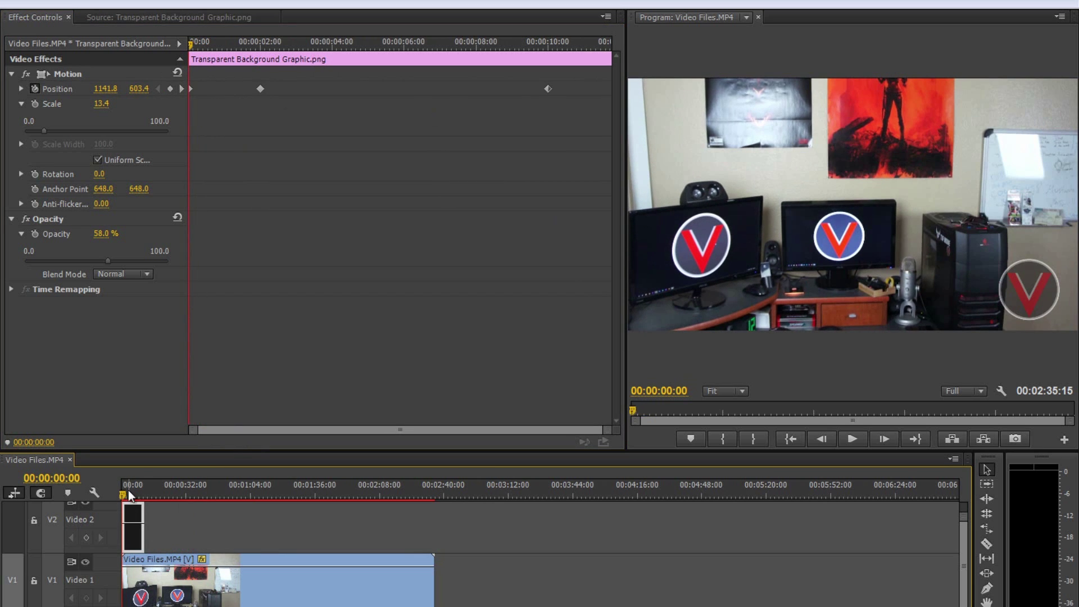
pyautogui.moveTo(129, 495); pyautogui.dragTo(130, 499)
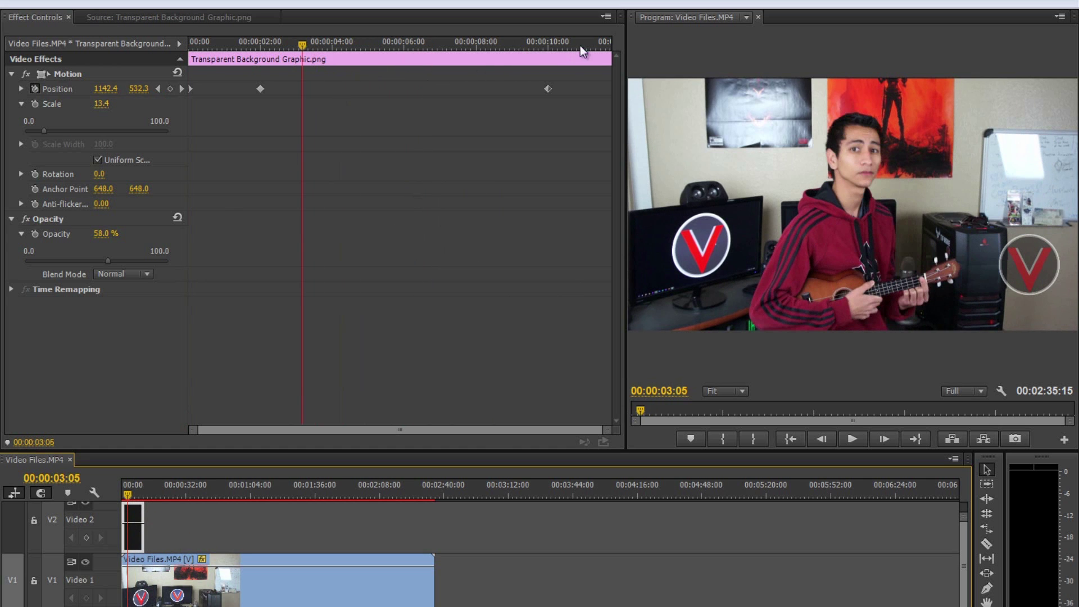
pyautogui.moveTo(298, 56); pyautogui.dragTo(346, 96)
pyautogui.press('Right')
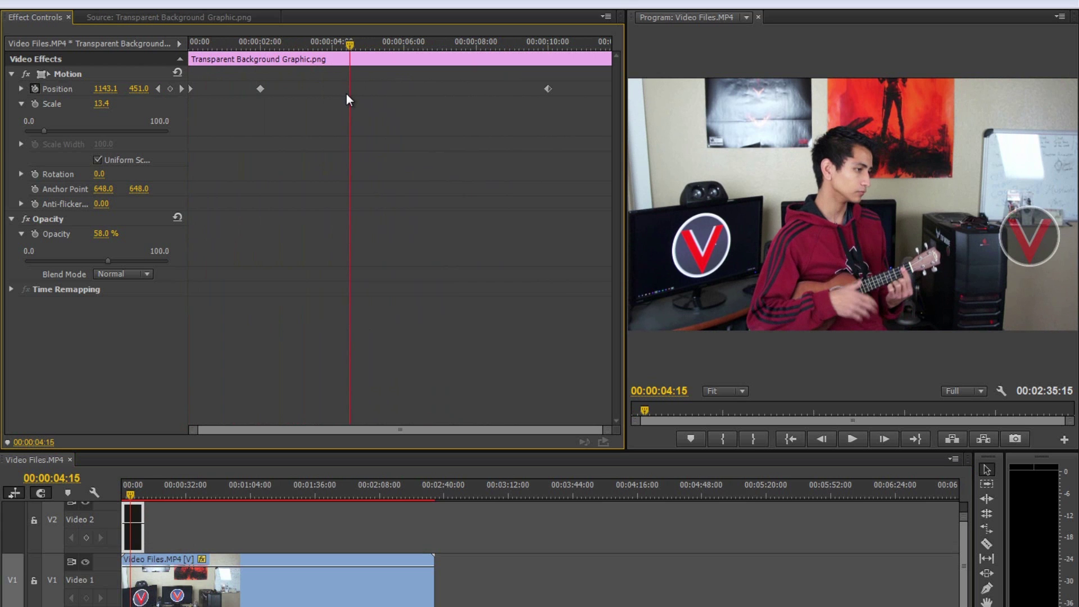
pyautogui.moveTo(352, 42); pyautogui.dragTo(400, 104)
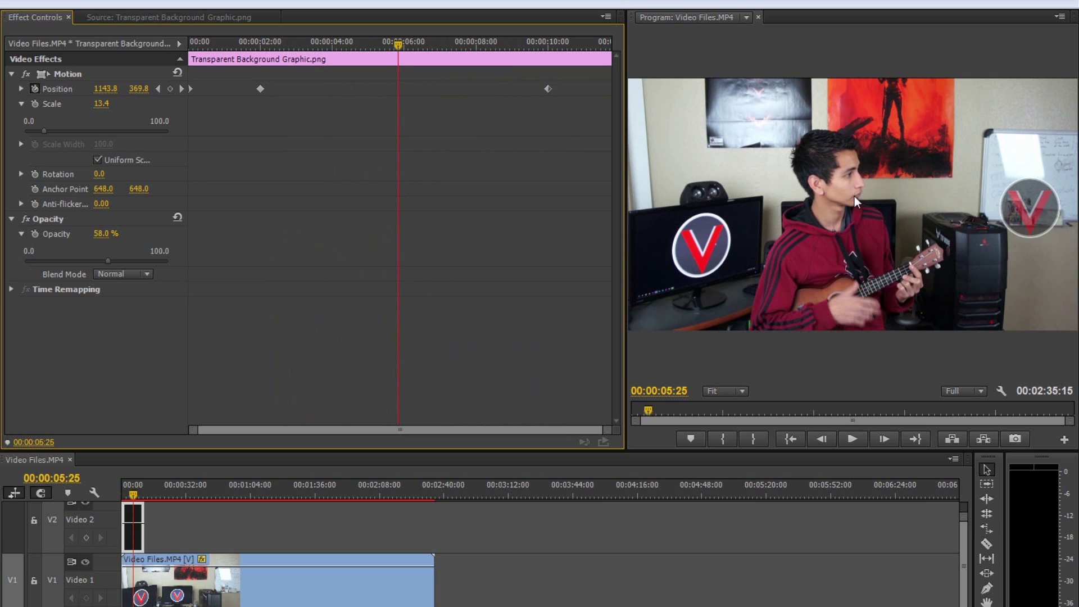
# Add a Position keyframe at 00:00:05:28 with the logo moved near the middle of the frame at 565.5, 343.5
pyautogui.moveTo(404, 54); pyautogui.dragTo(406, 55)
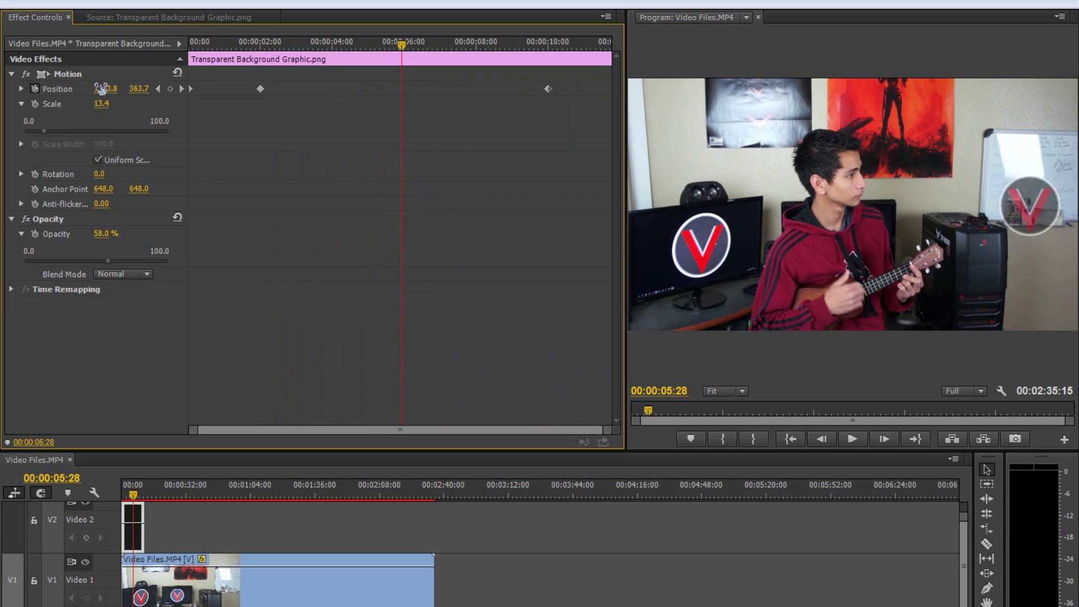
pyautogui.click(68, 73)
pyautogui.moveTo(1014, 218); pyautogui.dragTo(831, 210)
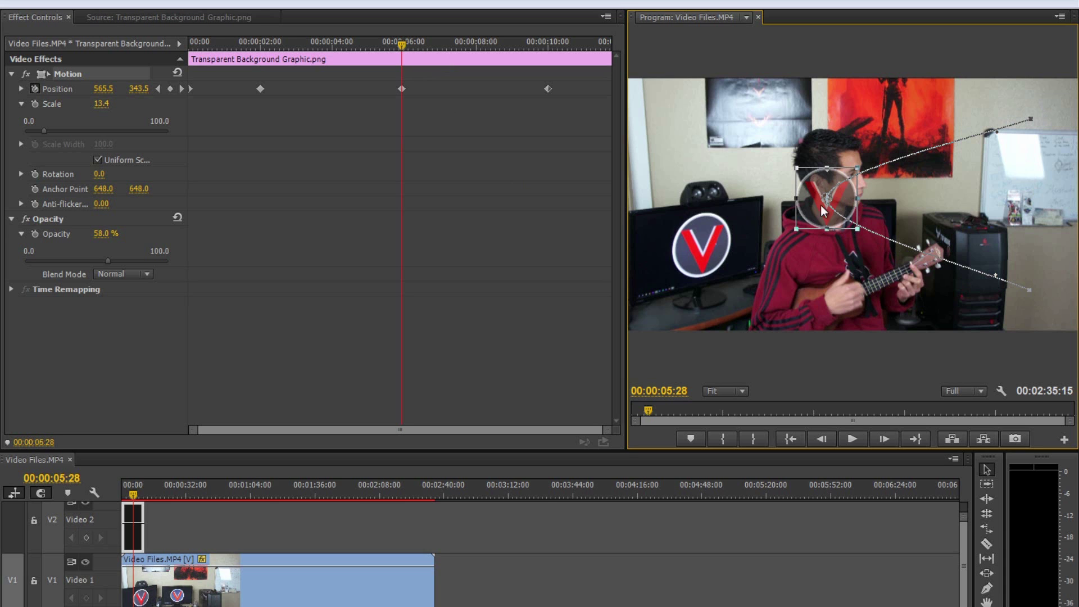
# Add a Position keyframe at 00:00:07:26 with the logo moved over the ukulele at about 729.9, 584.4
pyautogui.moveTo(406, 46); pyautogui.dragTo(478, 155)
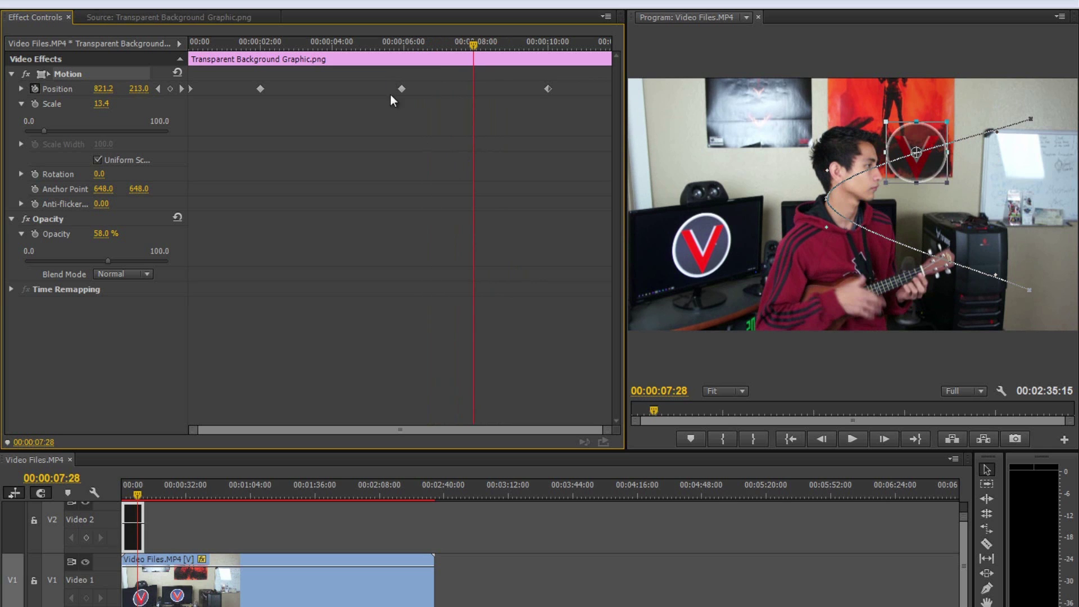
pyautogui.moveTo(473, 41); pyautogui.dragTo(471, 43)
pyautogui.hotkey('ctrl', 's')
pyautogui.moveTo(929, 167); pyautogui.dragTo(898, 289)
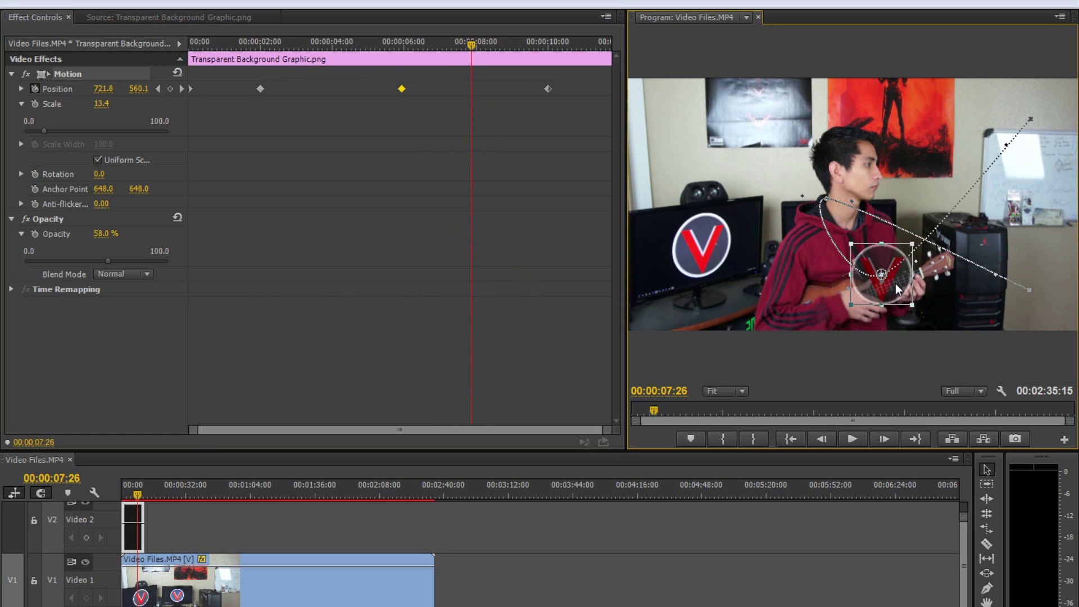
pyautogui.moveTo(909, 188); pyautogui.dragTo(909, 302)
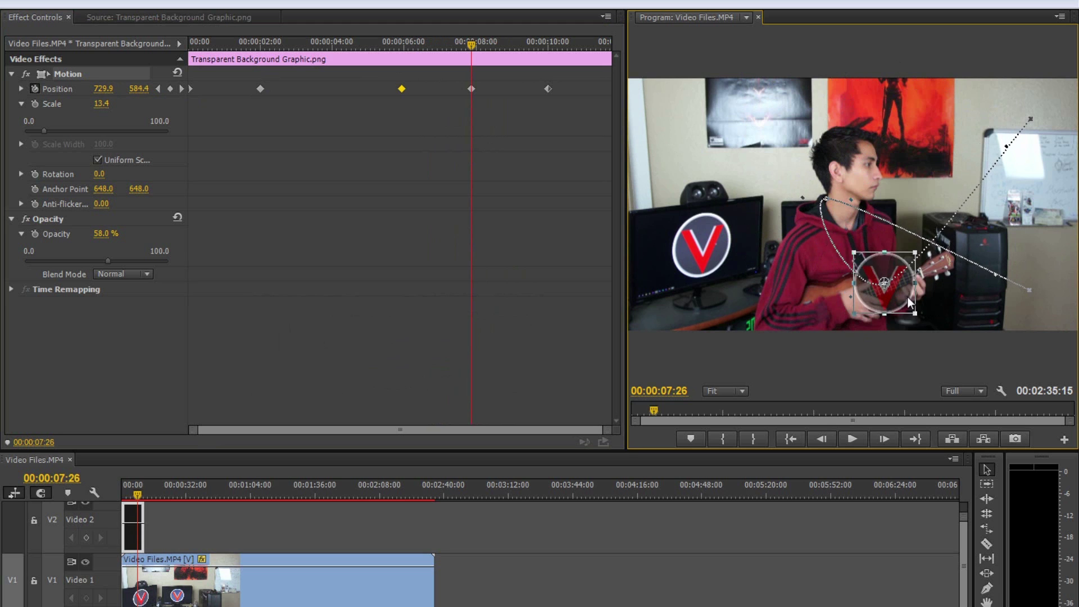
# Scrub back to the start and forward to 00:00:06:00 to review the logo's path between the keyframes
pyautogui.moveTo(474, 48); pyautogui.dragTo(386, 121)
pyautogui.moveTo(317, 125); pyautogui.dragTo(271, 96)
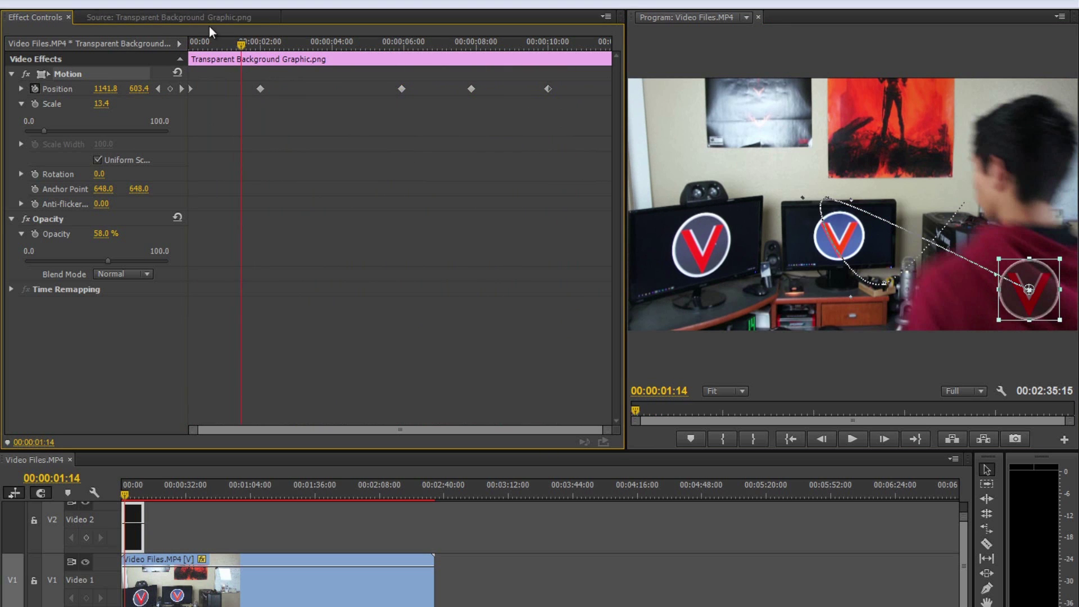
pyautogui.moveTo(241, 46); pyautogui.dragTo(201, 48)
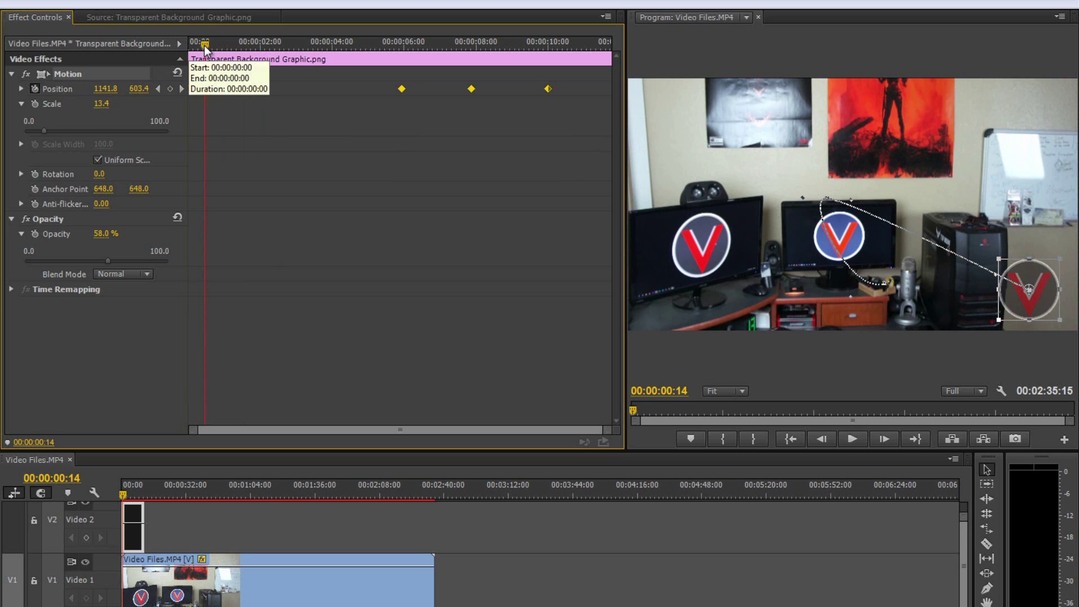
pyautogui.moveTo(205, 49); pyautogui.dragTo(313, 60)
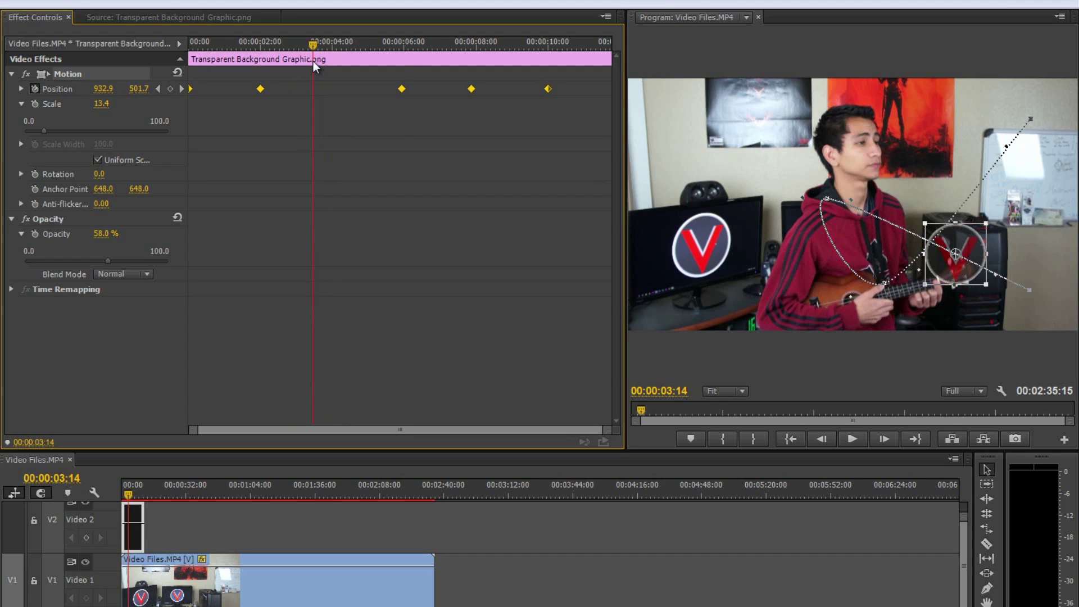
pyautogui.moveTo(313, 65); pyautogui.dragTo(403, 47)
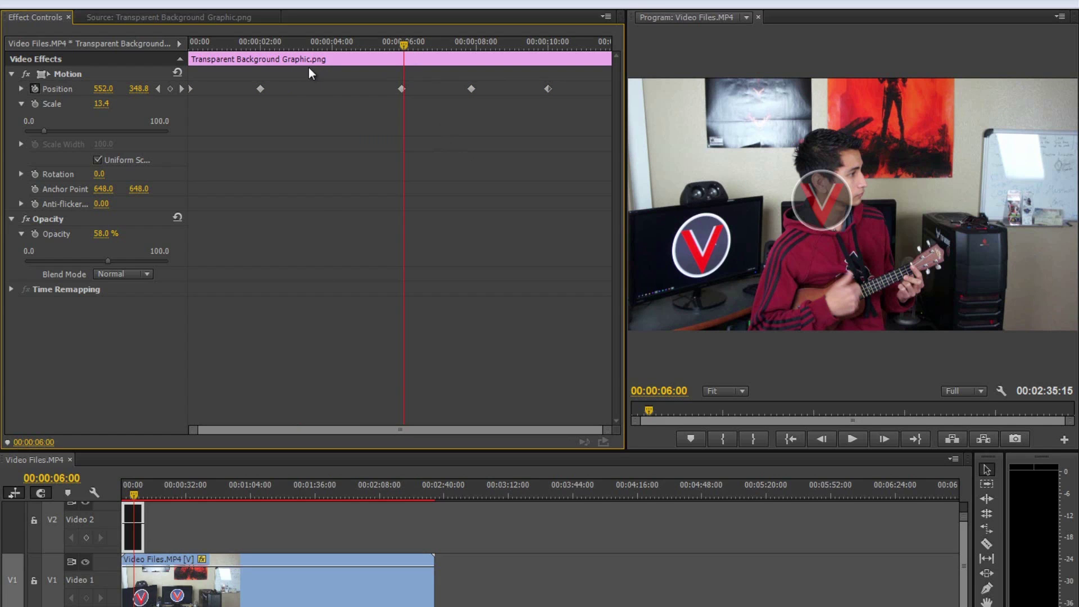
# Expand the Position property's velocity graph and scrub back to 00:00:01:29 to compare speeds along it
pyautogui.click(20, 88)
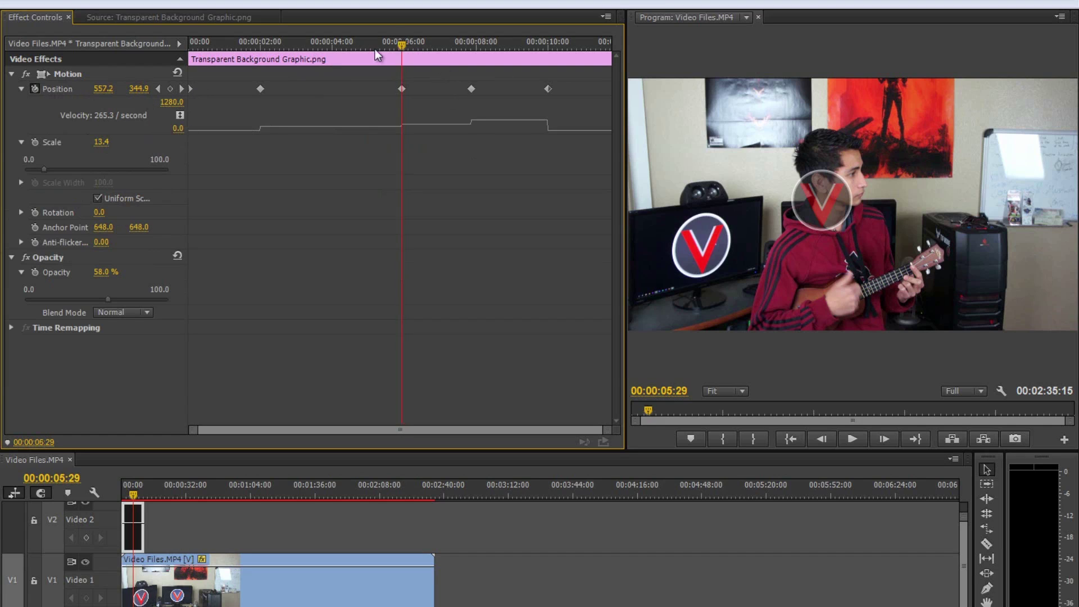
pyautogui.moveTo(403, 48); pyautogui.dragTo(370, 48)
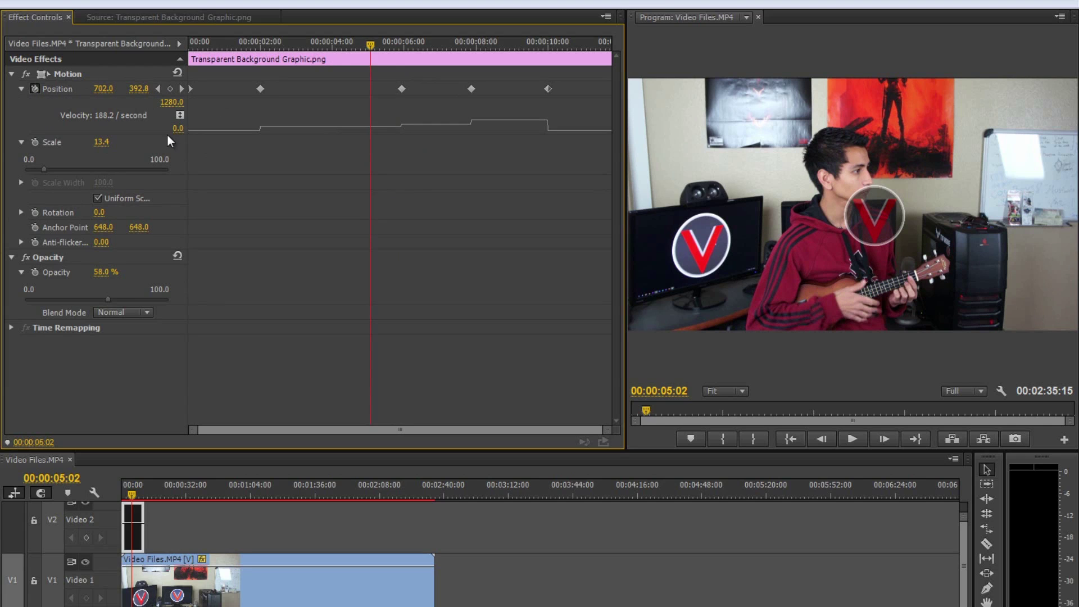
pyautogui.moveTo(369, 52); pyautogui.dragTo(257, 56)
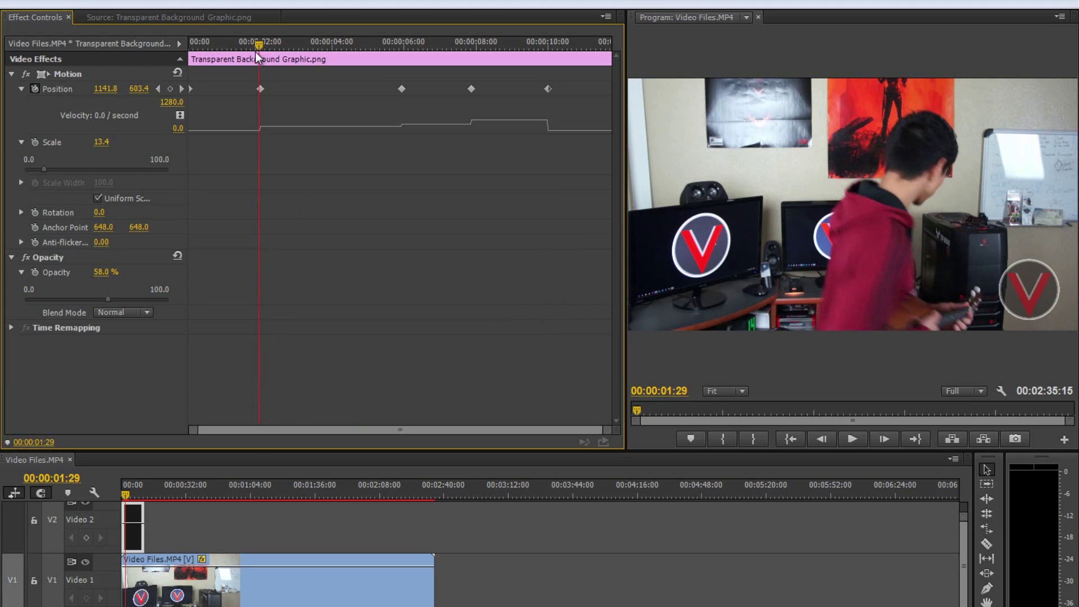
# Lower the velocity handles on both sides of the 00:00:05:28 Position keyframe to zero and scrub up to the keyframe
pyautogui.click(402, 89)
pyautogui.moveTo(407, 126); pyautogui.dragTo(411, 109)
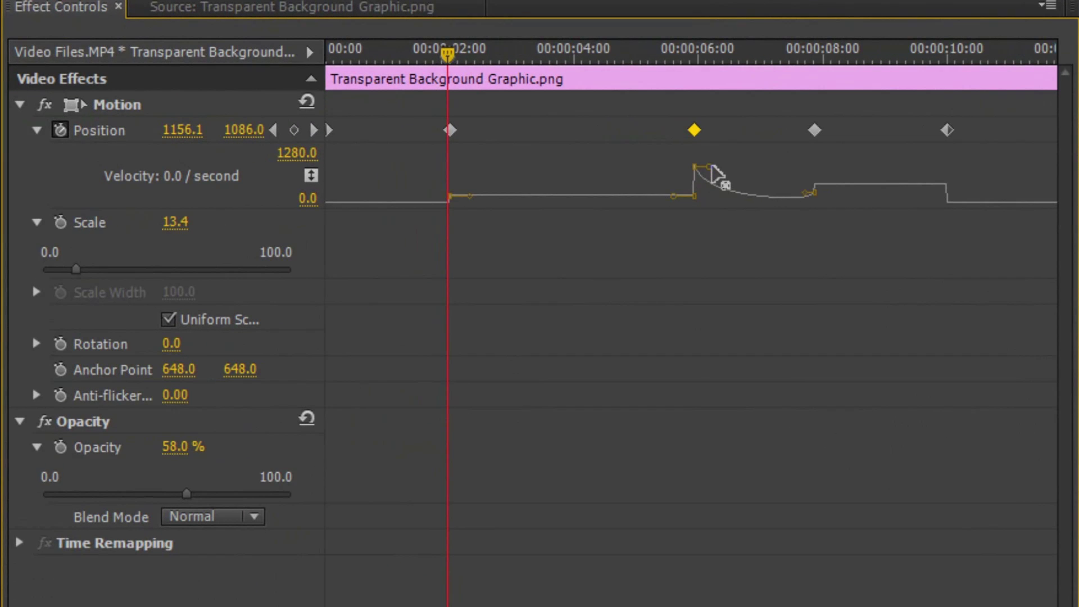
pyautogui.moveTo(712, 166); pyautogui.dragTo(727, 227)
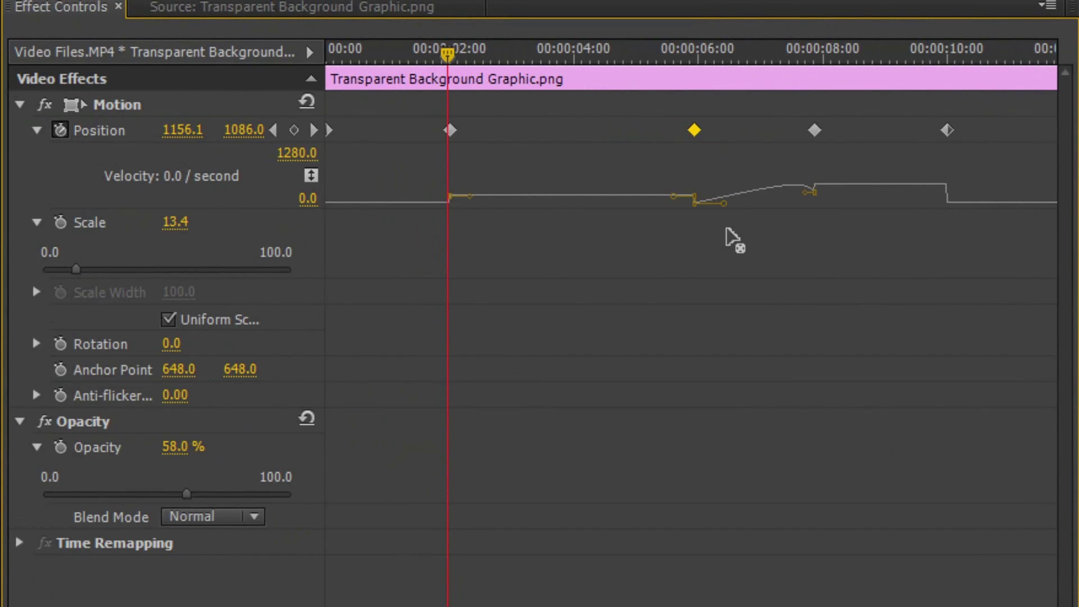
pyautogui.moveTo(677, 197); pyautogui.dragTo(657, 217)
pyautogui.click(650, 152)
pyautogui.moveTo(448, 54); pyautogui.dragTo(682, 79)
pyautogui.click(125, 107)
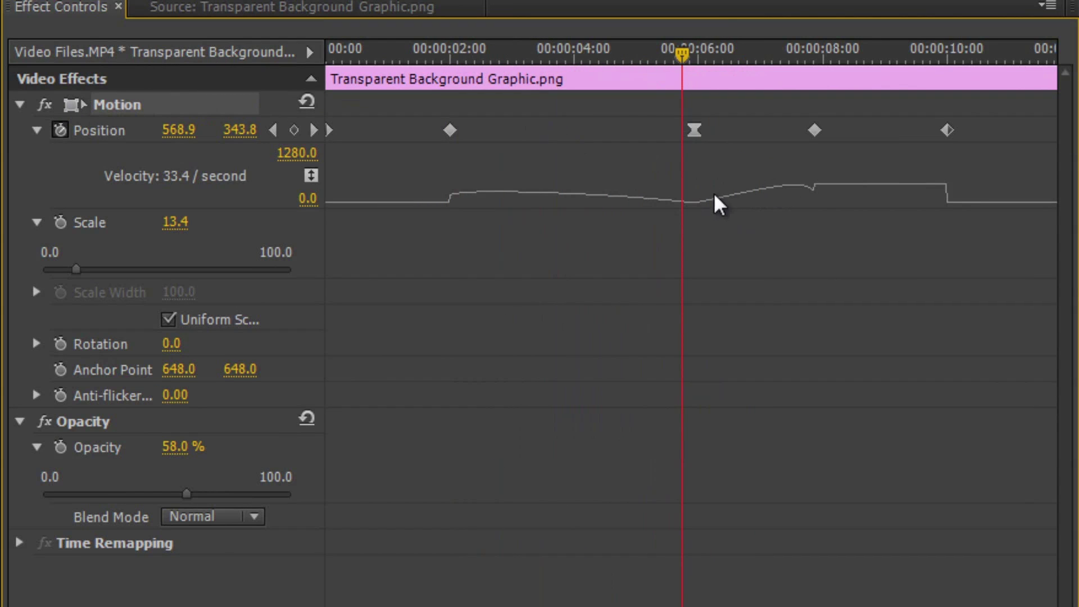
# Raise the outgoing velocity of the 00:00:05:28 Position keyframe and set its temporal interpolation to Auto Bezier
pyautogui.moveTo(724, 206); pyautogui.dragTo(709, 108)
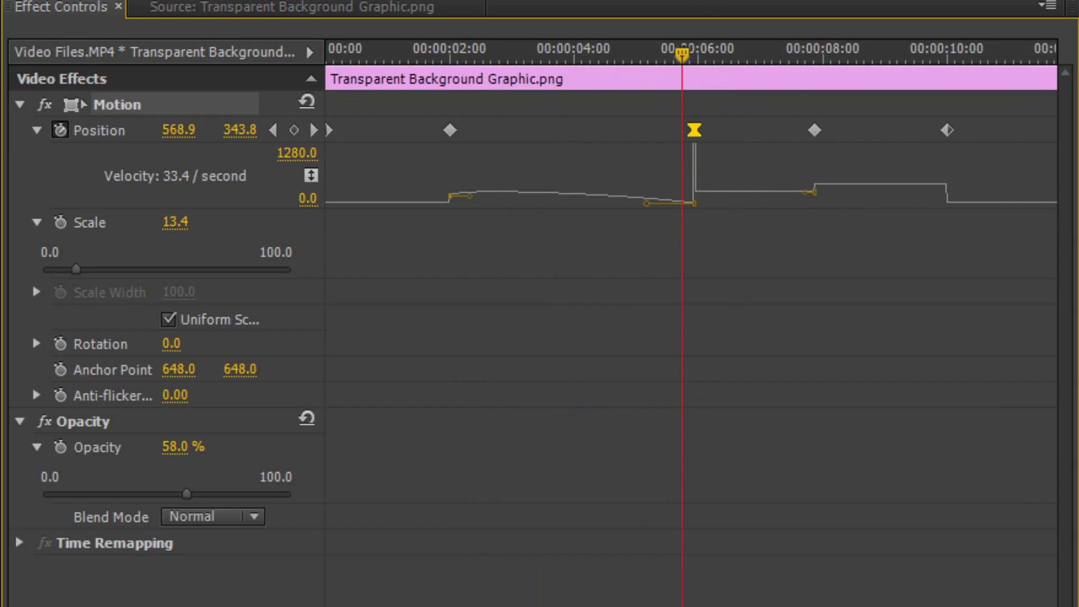
pyautogui.moveTo(713, 159); pyautogui.dragTo(779, 170)
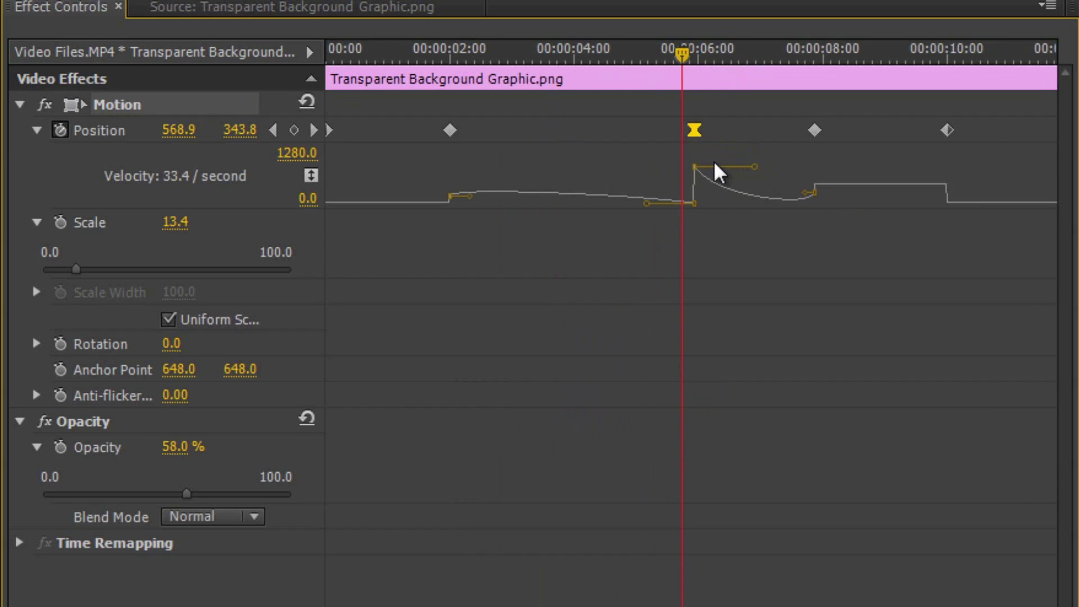
pyautogui.rightClick(693, 140)
pyautogui.moveTo(827, 344)
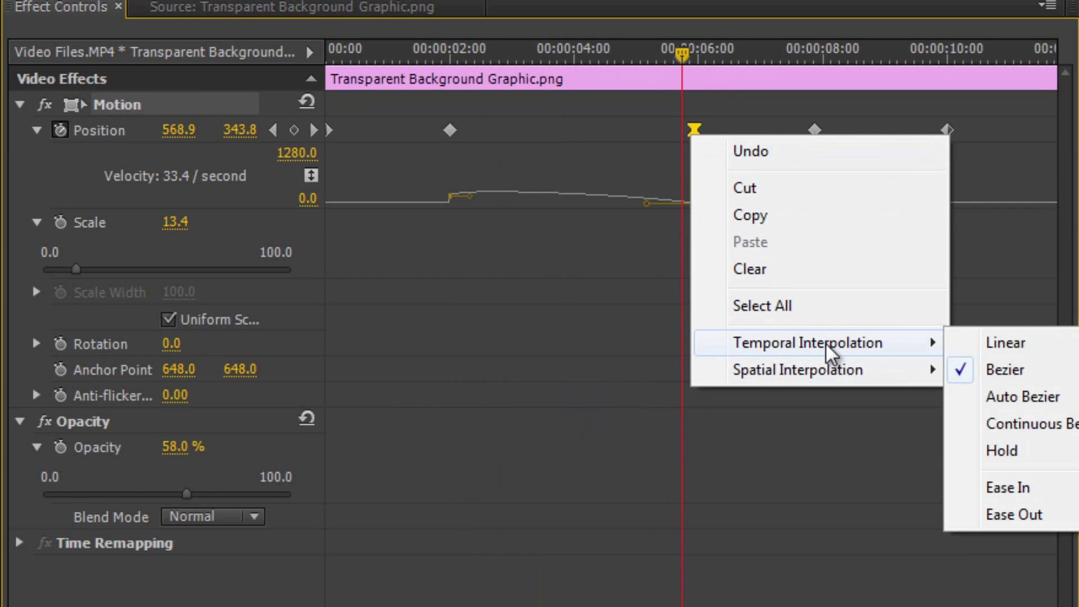
pyautogui.click(1031, 398)
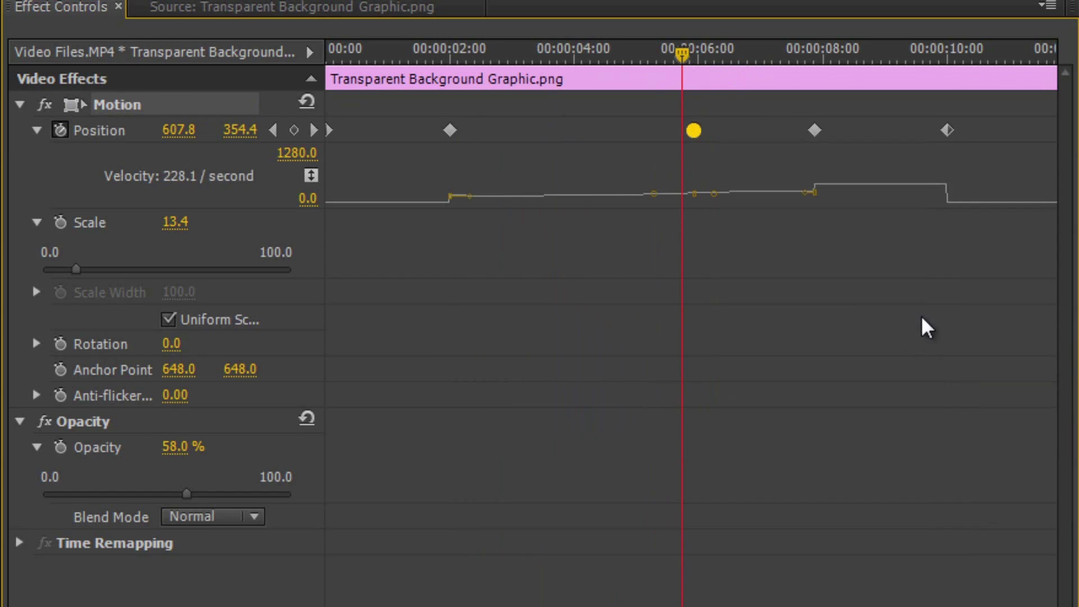
# Set the 00:00:05:28 Position keyframe to Bezier temporal interpolation and shape its velocity handles into a steep peak
pyautogui.moveTo(714, 194); pyautogui.dragTo(649, 175)
pyautogui.rightClick(699, 150)
pyautogui.click(989, 378)
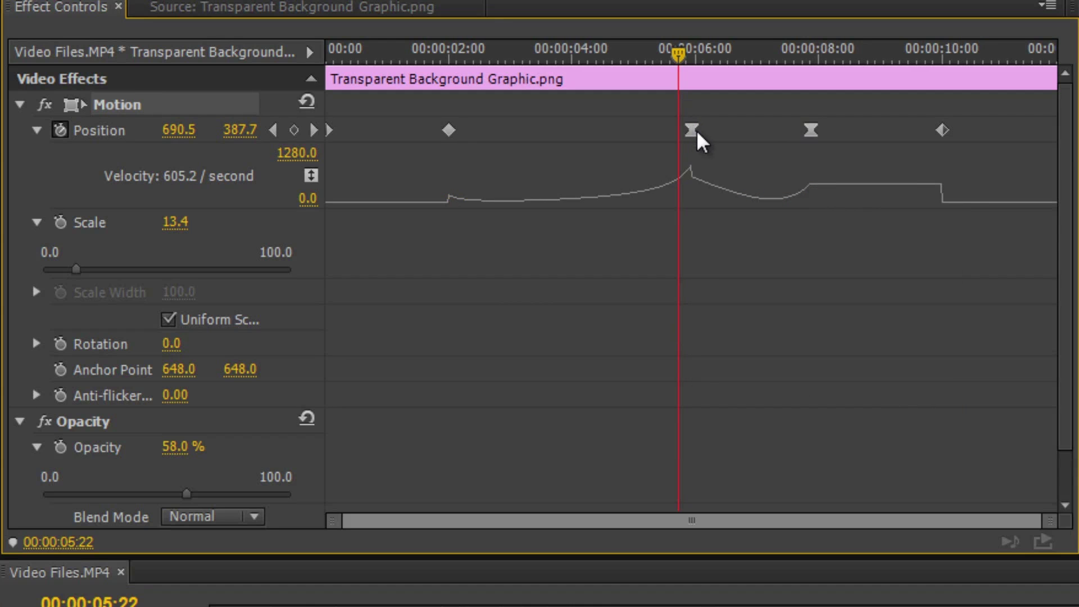
pyautogui.moveTo(607, 166)
pyautogui.mouseDown()
pyautogui.moveTo(611, 155)
pyautogui.moveTo(616, 163)
pyautogui.mouseUp()
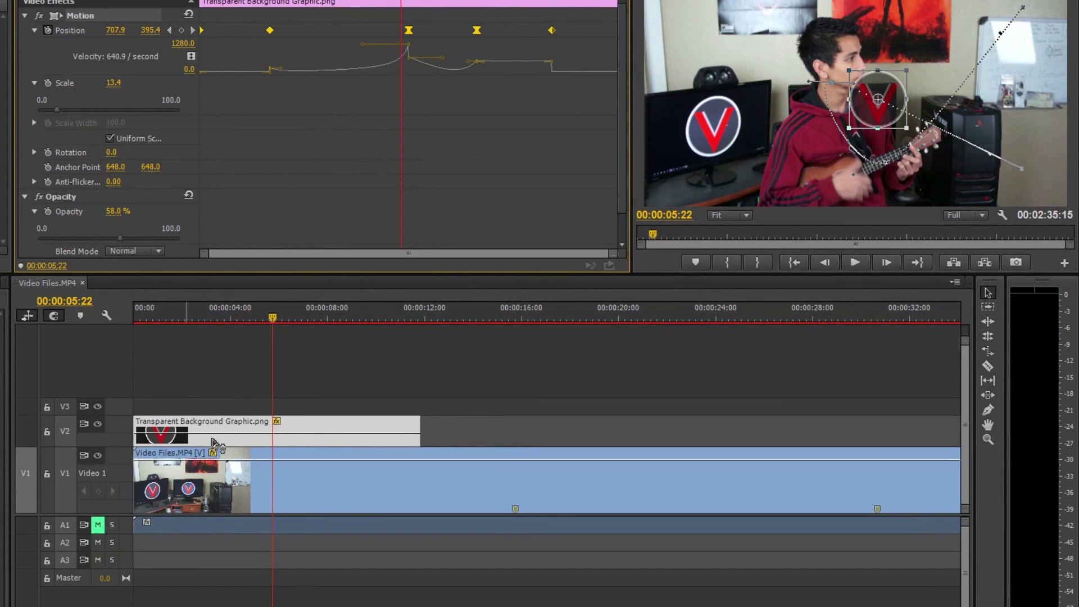
# Make the Video 2 track taller and show the Motion Position graph on the logo clip
pyautogui.moveTo(124, 414); pyautogui.dragTo(114, 365)
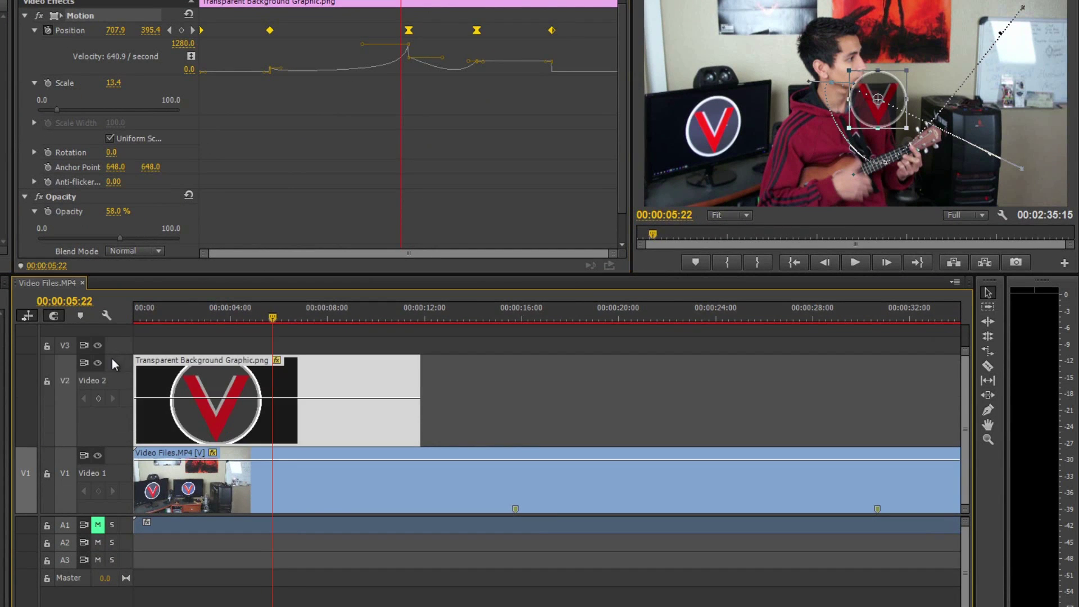
pyautogui.click(277, 361)
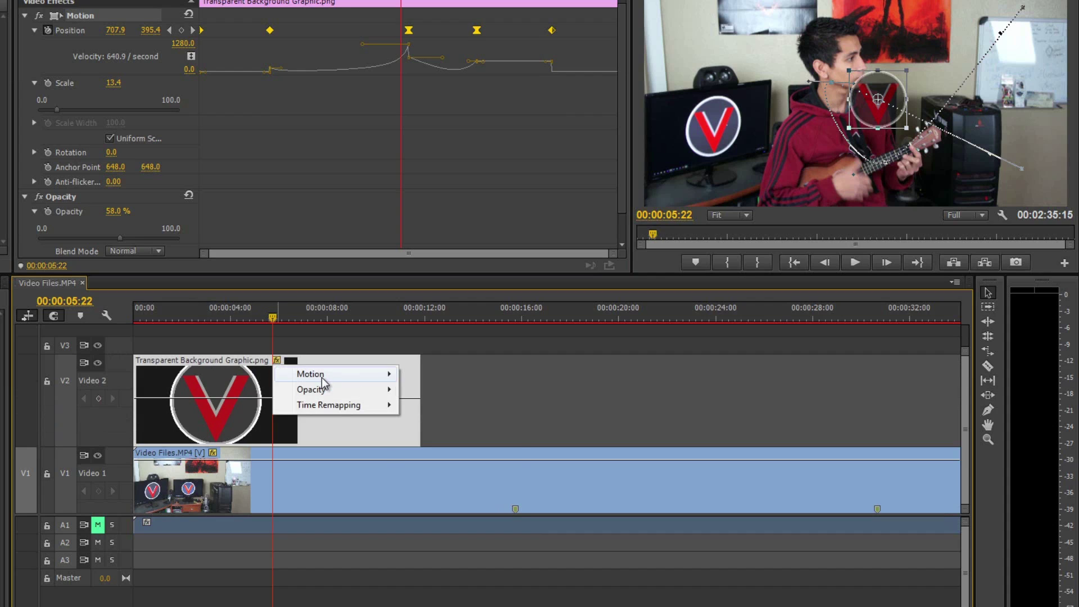
pyautogui.moveTo(323, 375)
pyautogui.click(442, 380)
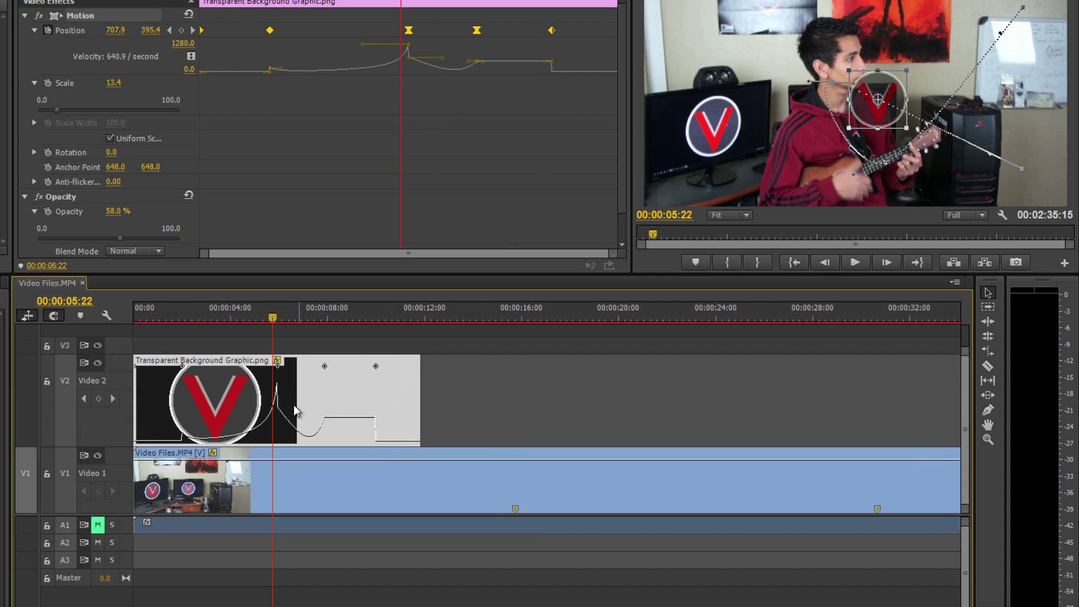
# Enlarge the timeline panel and the Video 2 track around the keyframes on the logo clip's Position graph
pyautogui.press('=')
pyautogui.press('=')
pyautogui.press('-')
pyautogui.press('-')
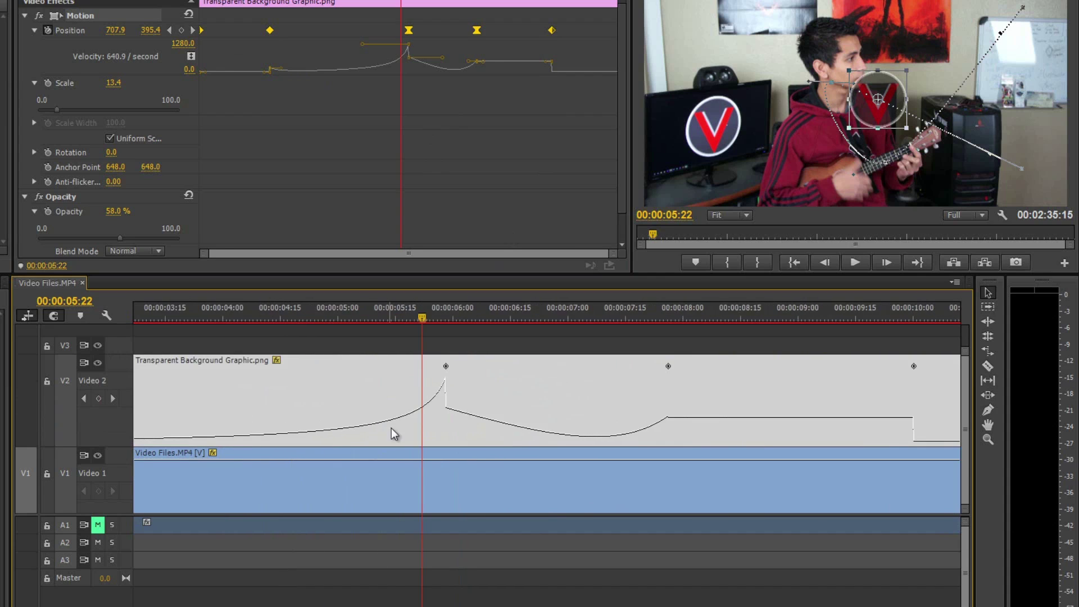
pyautogui.moveTo(612, 253); pyautogui.dragTo(394, 123)
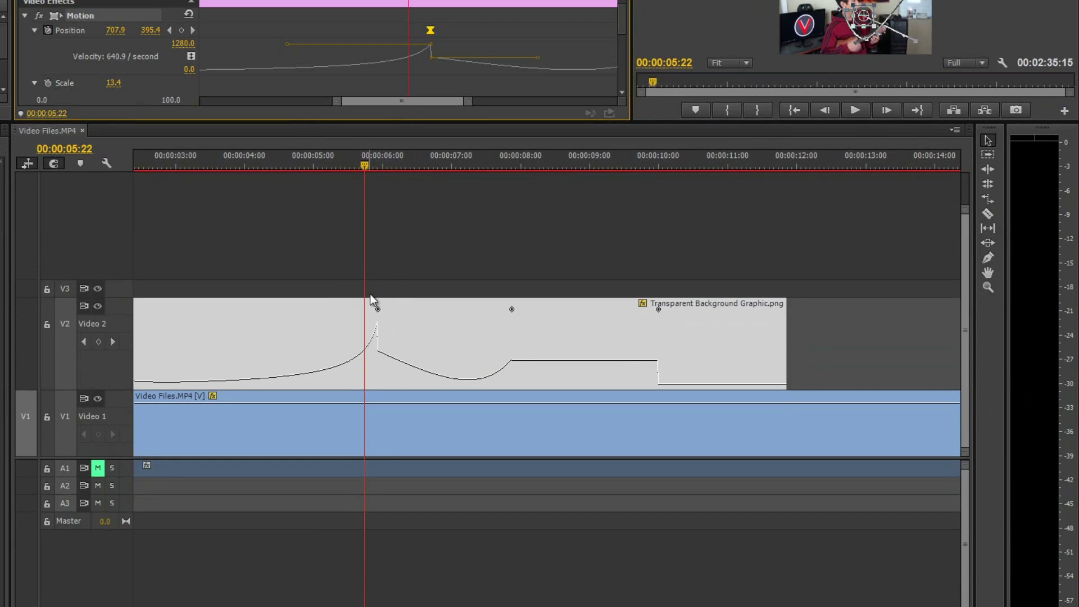
pyautogui.moveTo(128, 299); pyautogui.dragTo(121, 205)
pyautogui.moveTo(117, 252); pyautogui.dragTo(116, 252)
# Reshape the velocity curve at the 00:00:05:28 keyframe on the logo clip in the timeline, applying Auto Bezier interpolation
pyautogui.click(377, 264)
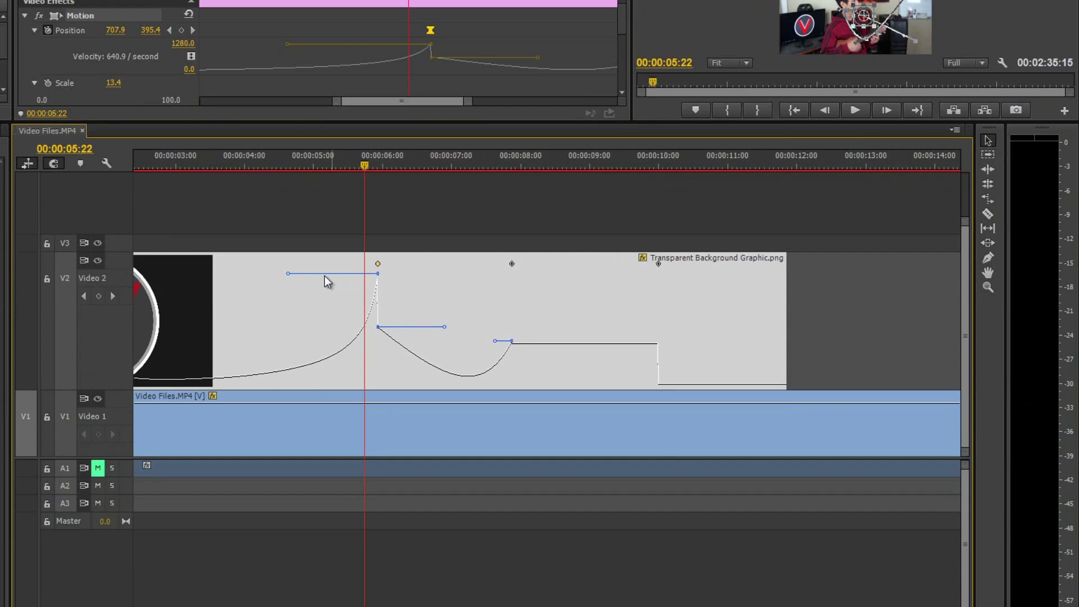
pyautogui.moveTo(289, 274)
pyautogui.mouseDown()
pyautogui.moveTo(286, 292)
pyautogui.moveTo(289, 258)
pyautogui.moveTo(286, 307)
pyautogui.moveTo(285, 292)
pyautogui.mouseUp()
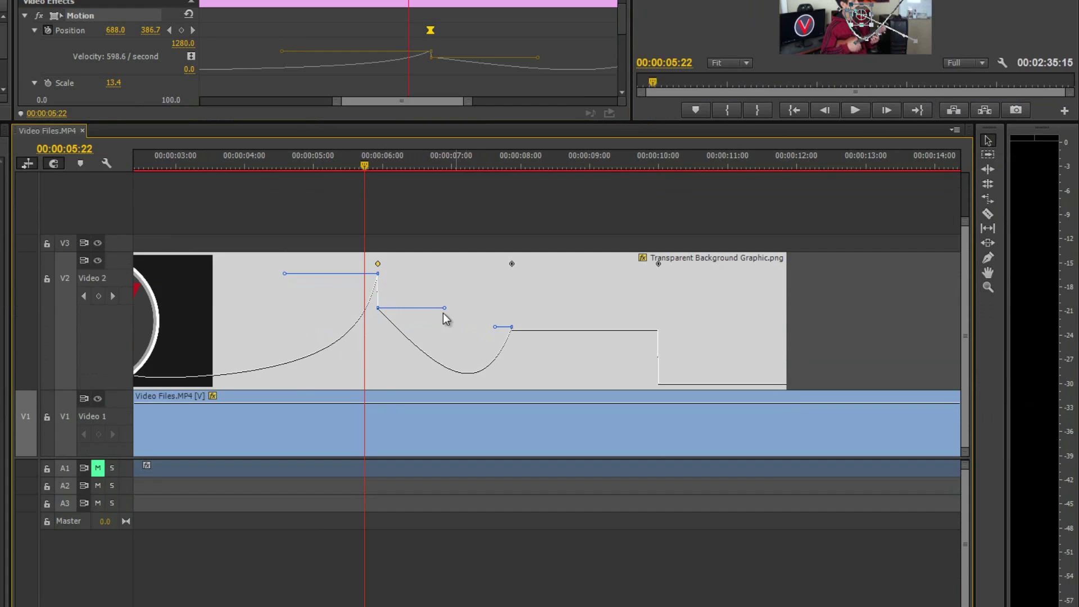
pyautogui.rightClick(379, 264)
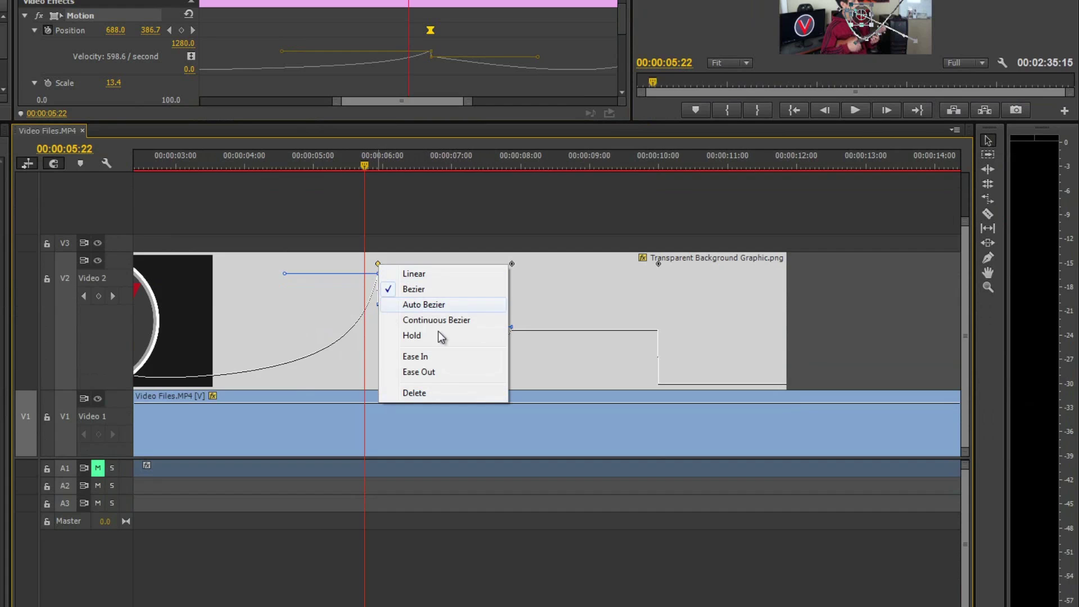
pyautogui.click(460, 303)
pyautogui.moveTo(403, 335)
pyautogui.mouseDown()
pyautogui.moveTo(422, 306)
pyautogui.moveTo(416, 340)
pyautogui.moveTo(414, 322)
pyautogui.mouseUp()
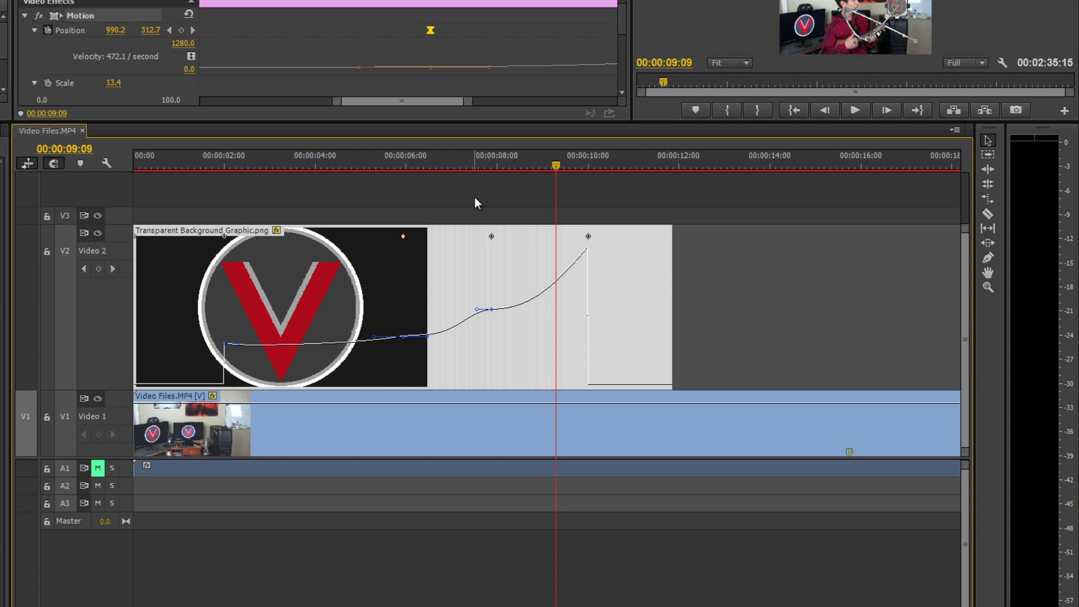
# Reduce the timeline panel's height and select the logo clip's Motion effect
pyautogui.moveTo(270, 122); pyautogui.dragTo(270, 345)
pyautogui.click(80, 21)
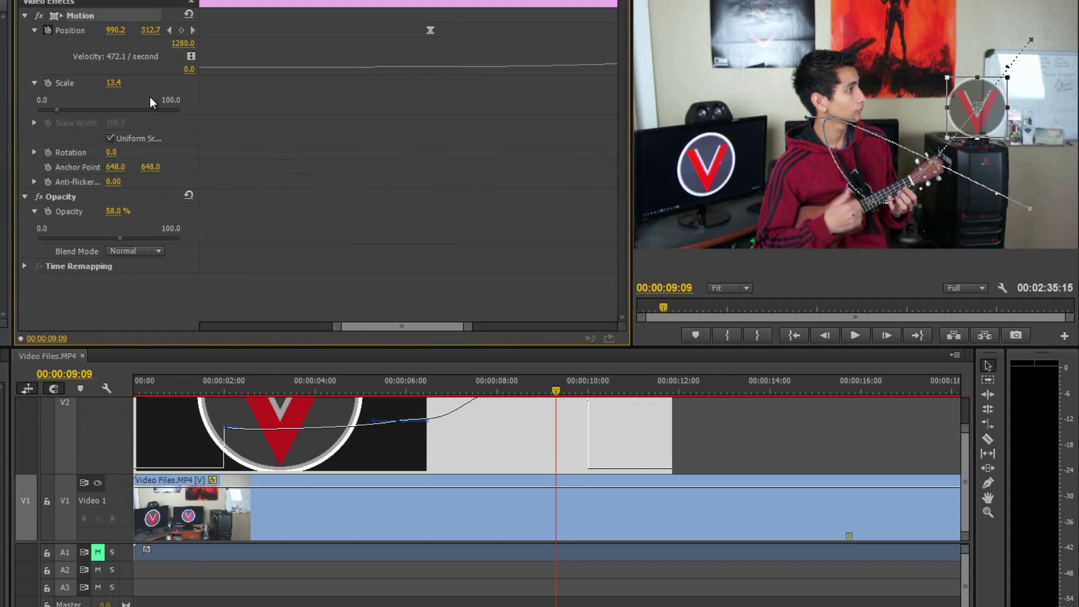
# Show the logo clip's full keyframe range in Effect Controls and check which Motion property its timeline graph displays
pyautogui.click(420, 438)
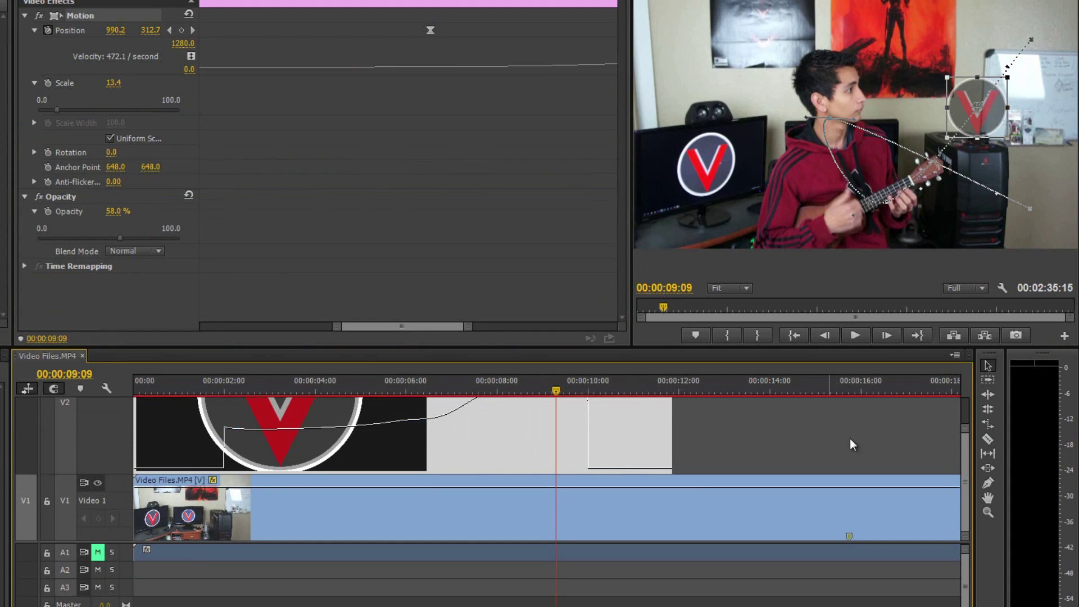
pyautogui.click(430, 153)
pyautogui.moveTo(336, 326); pyautogui.dragTo(159, 325)
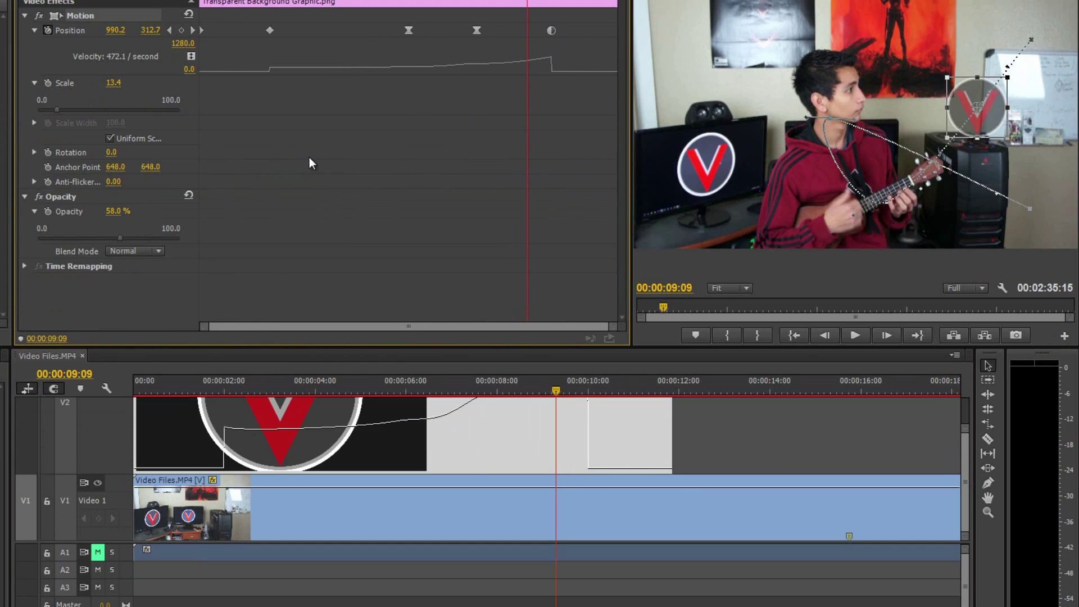
pyautogui.scroll(3, 968, 481)
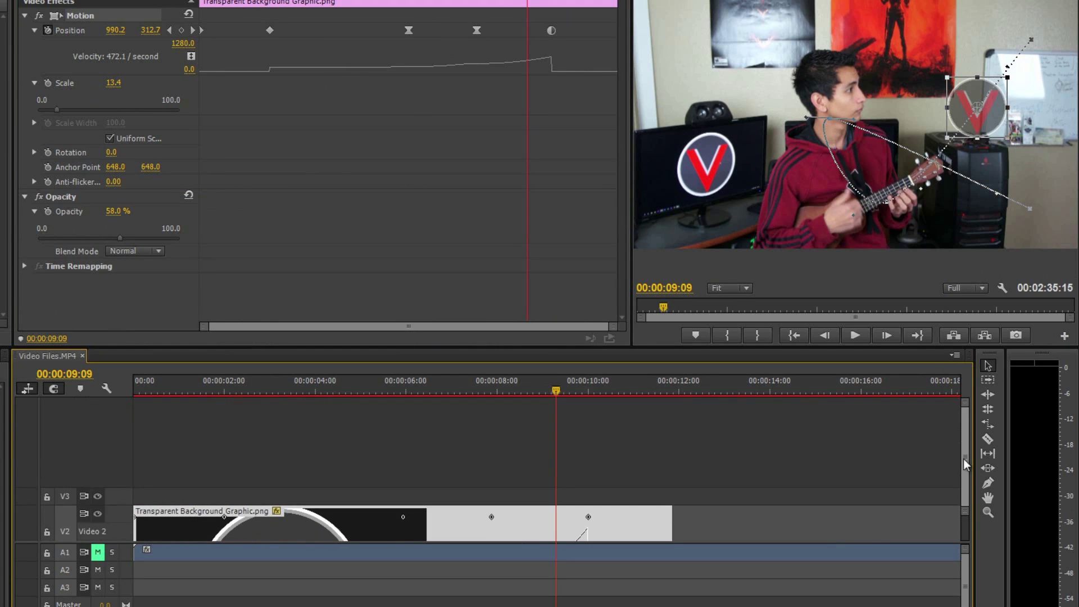
pyautogui.click(277, 425)
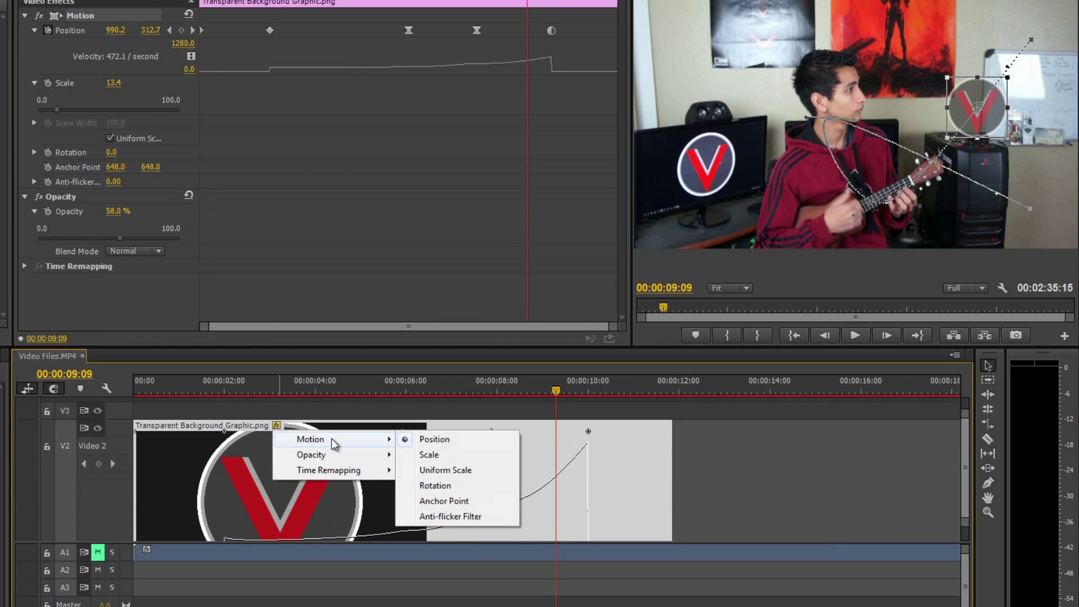
pyautogui.moveTo(374, 453)
# Collapse the logo clip's Position and Scale details and reselect its Motion effect
pyautogui.click(34, 30)
pyautogui.click(35, 45)
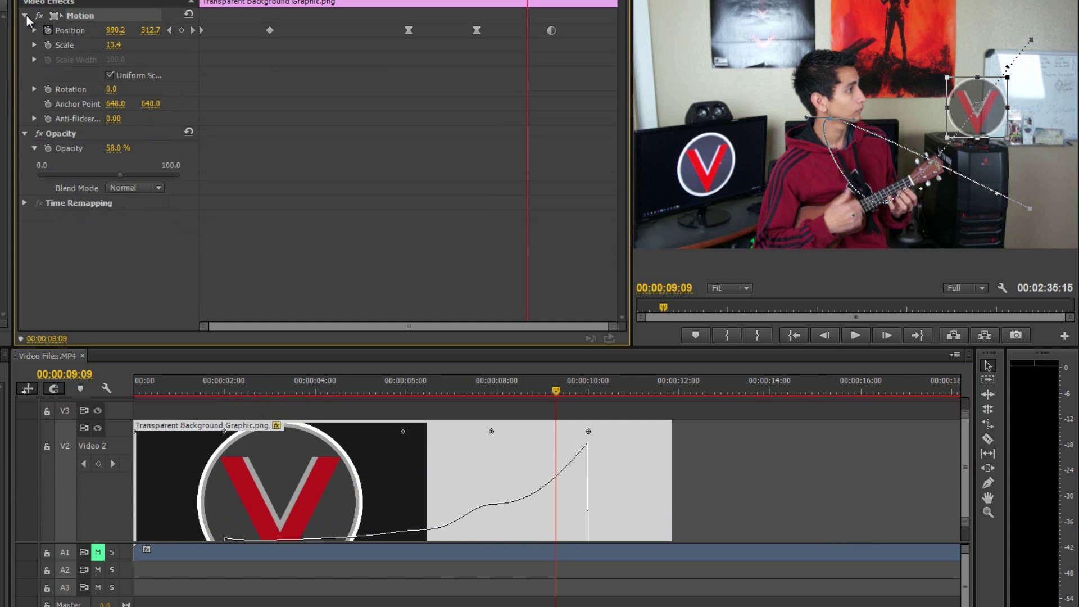
pyautogui.press('Escape')
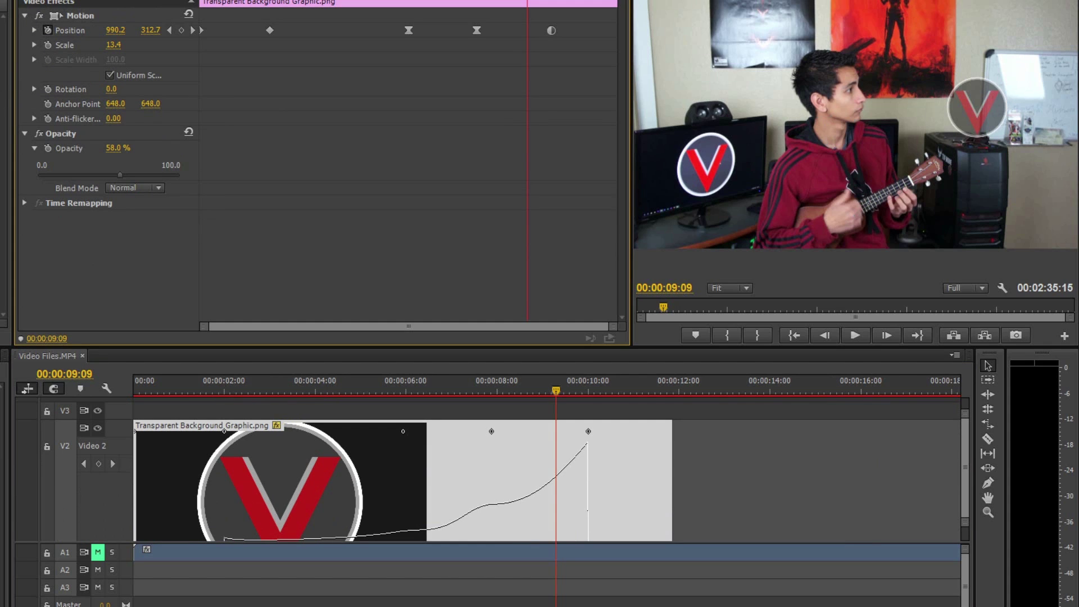
pyautogui.click(73, 16)
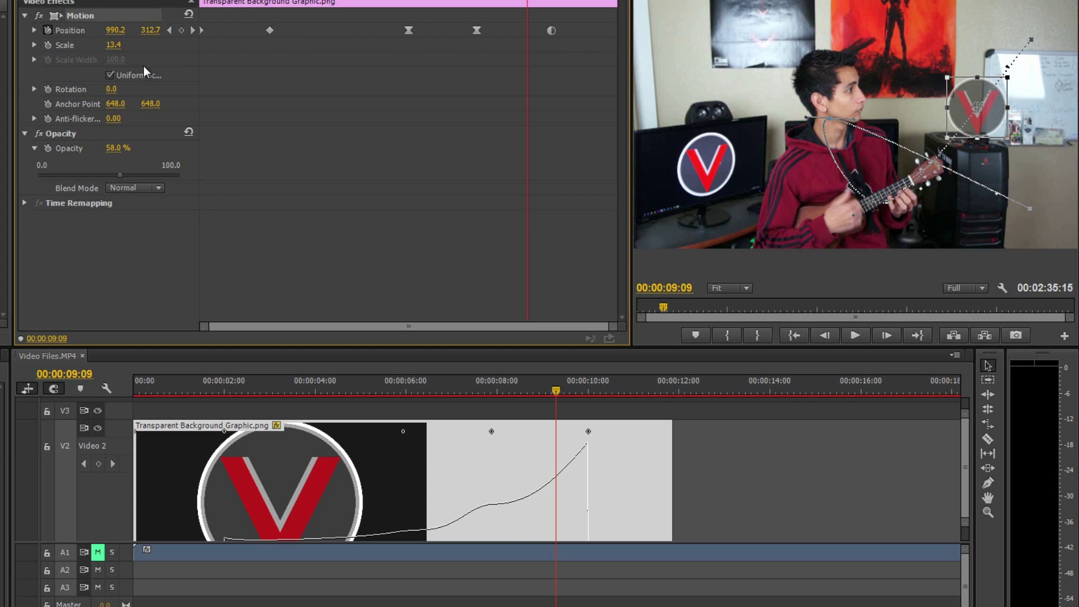
# Shift the logo's Position keyframe at 00:00:02:00 to about 00:00:02:15 and show the Position velocity graph with the playhead at 00:00:03:03
pyautogui.click(270, 30)
pyautogui.moveTo(269, 32); pyautogui.dragTo(287, 32)
pyautogui.moveTo(492, 435)
pyautogui.mouseDown()
pyautogui.moveTo(472, 437)
pyautogui.moveTo(503, 442)
pyautogui.moveTo(492, 434)
pyautogui.mouseUp()
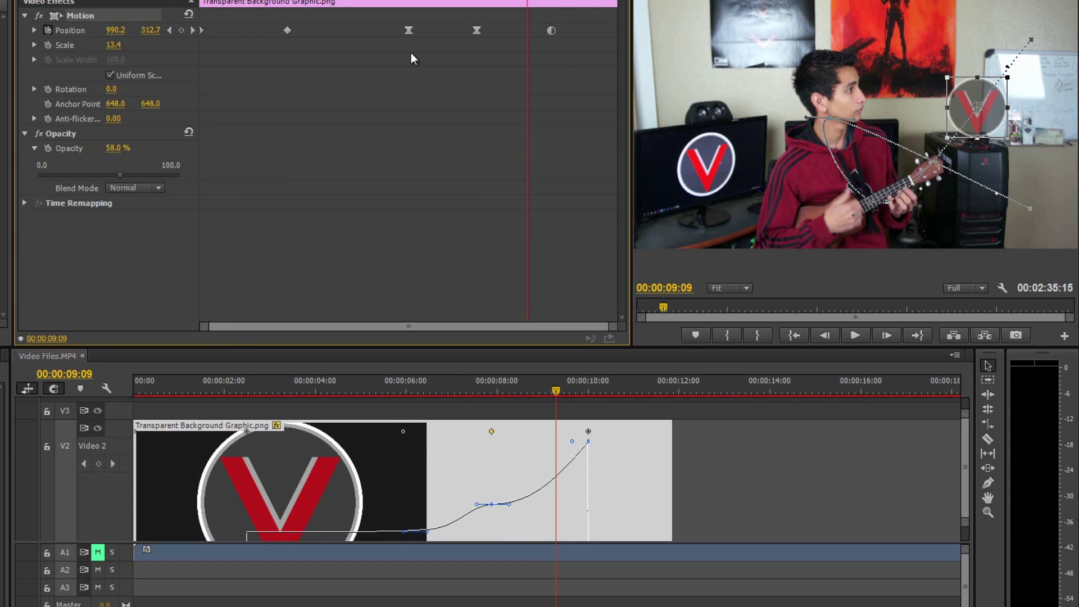
pyautogui.click(35, 30)
pyautogui.moveTo(298, 3)
pyautogui.mouseDown()
pyautogui.moveTo(330, 3)
pyautogui.moveTo(308, 3)
pyautogui.mouseUp()
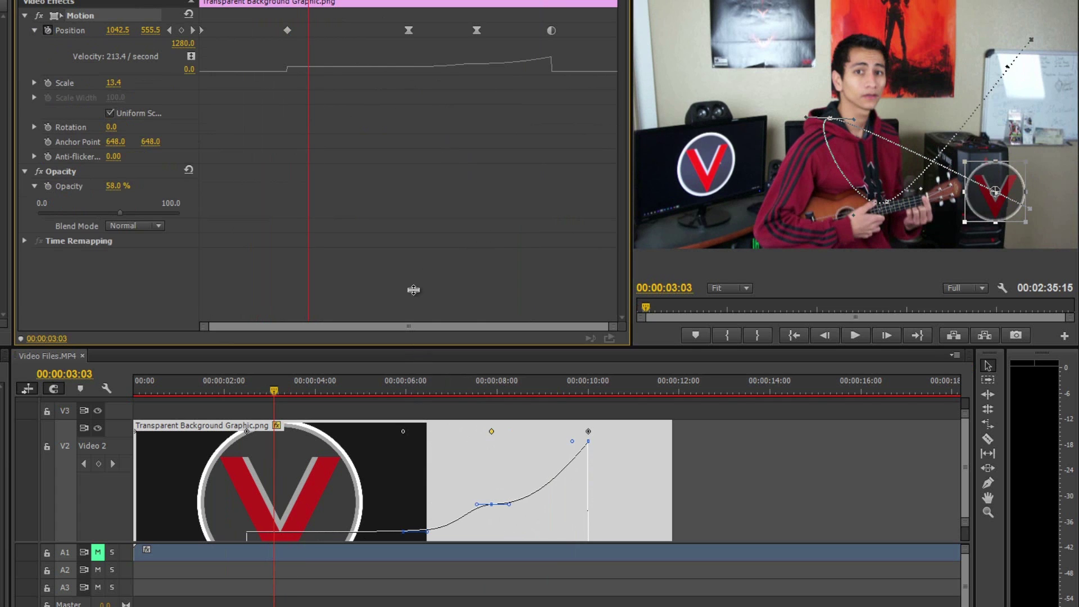
# Enlarge the timeline panel and reshape the logo's Position curve at the keyframe just before 00:00:08:00
pyautogui.moveTo(419, 351); pyautogui.dragTo(420, 223)
pyautogui.scroll(2, 368, 419)
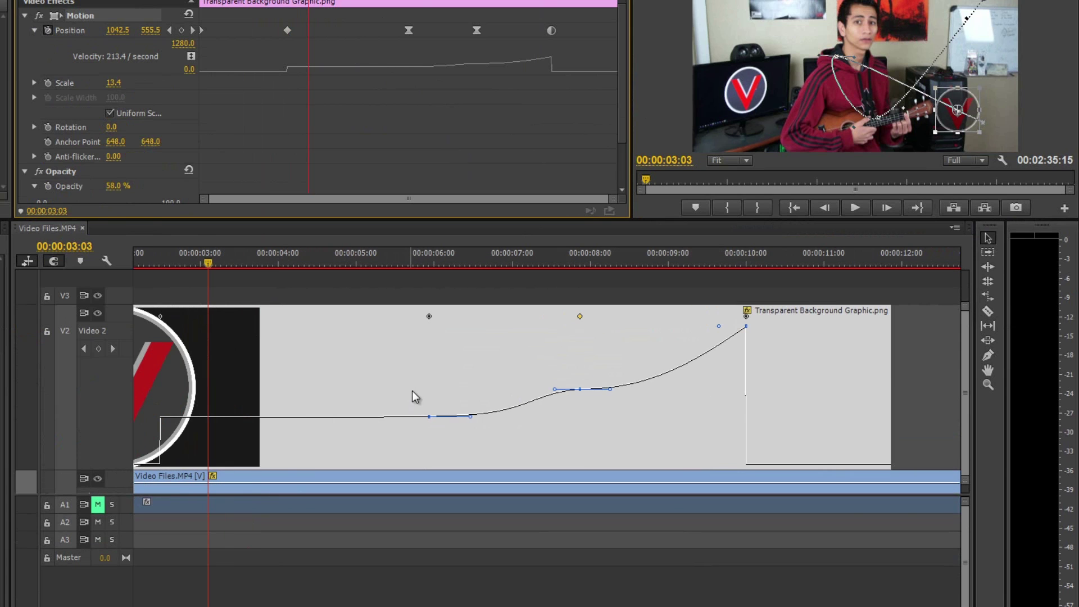
pyautogui.moveTo(610, 389)
pyautogui.mouseDown()
pyautogui.moveTo(617, 382)
pyautogui.moveTo(614, 394)
pyautogui.mouseUp()
# Zoom the timeline out and collapse the Video 1 and Video 2 tracks to minimum height
pyautogui.scroll(-3, 392, 315)
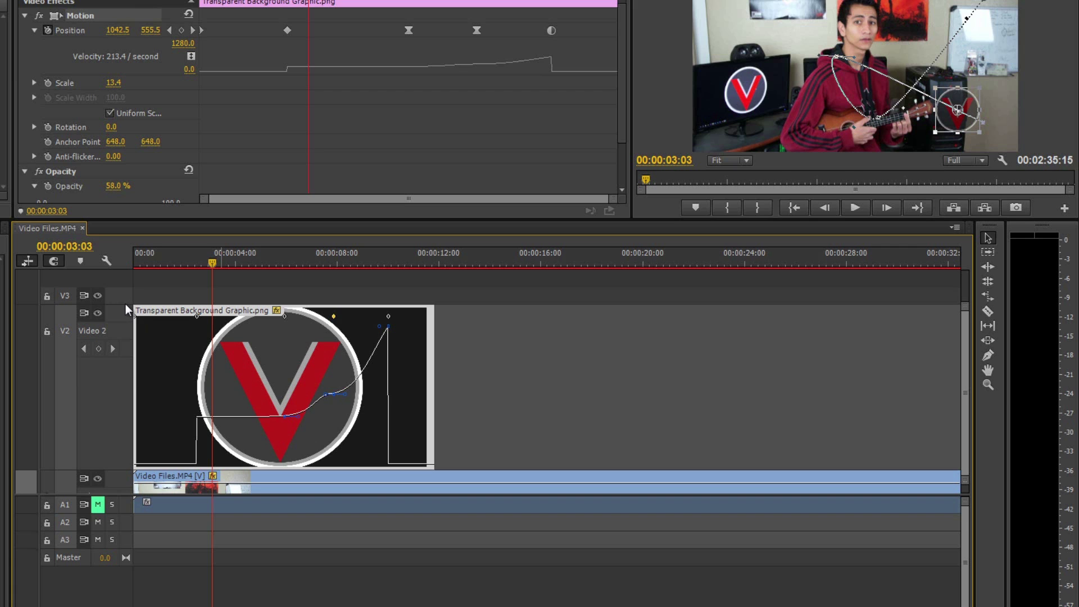
pyautogui.scroll(-2, 94, 386)
pyautogui.scroll(-5, 95, 385)
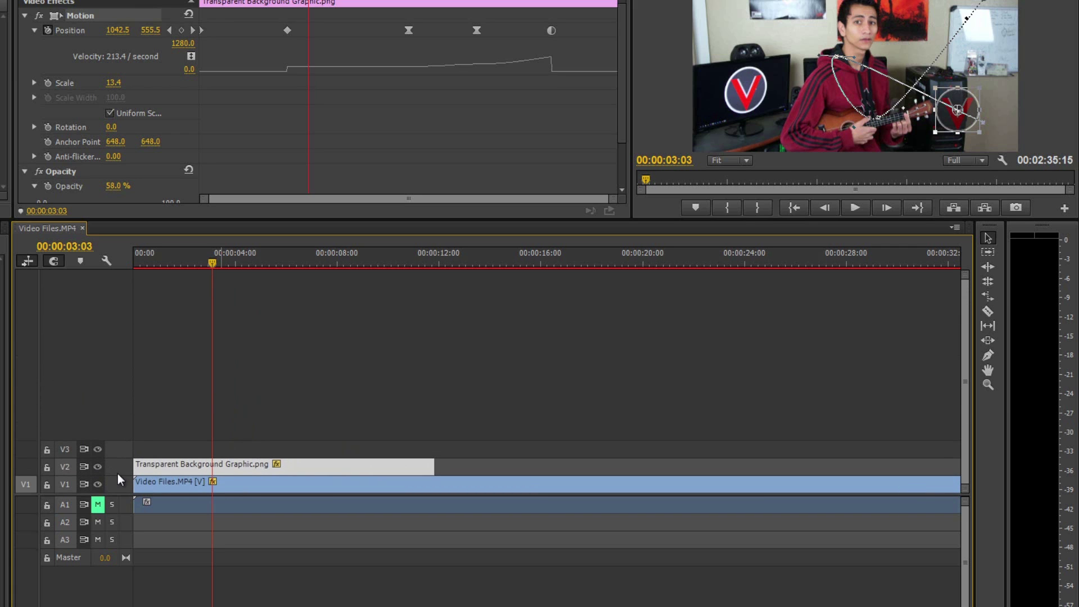
# Collapse the Position graph and keyframe the logo's Scale at 00:00:03:12, 00:00:01:23 and 00:00:07:03
pyautogui.moveTo(215, 267)
pyautogui.mouseDown()
pyautogui.moveTo(154, 269)
pyautogui.moveTo(231, 281)
pyautogui.moveTo(220, 265)
pyautogui.mouseUp()
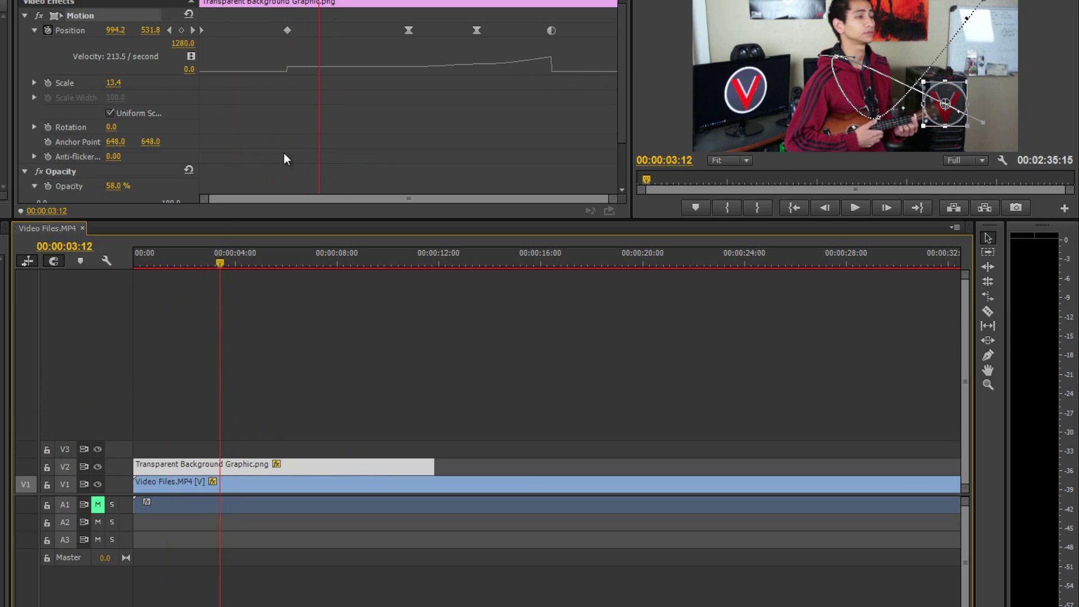
pyautogui.scroll(-3, 321, 96)
pyautogui.scroll(3, 312, 100)
pyautogui.click(35, 30)
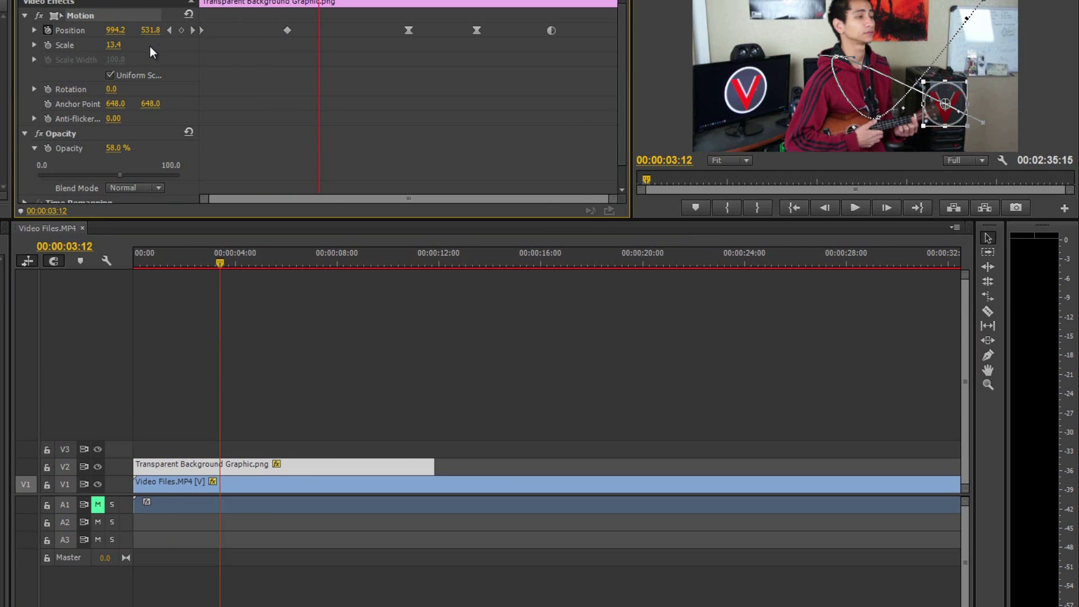
pyautogui.click(48, 45)
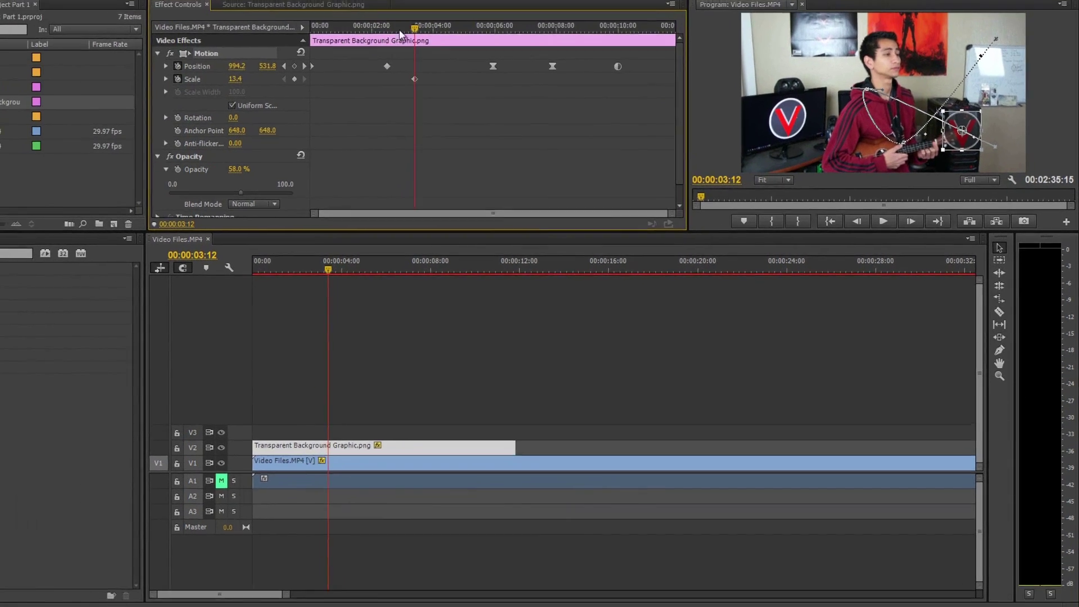
pyautogui.moveTo(400, 29); pyautogui.dragTo(364, 28)
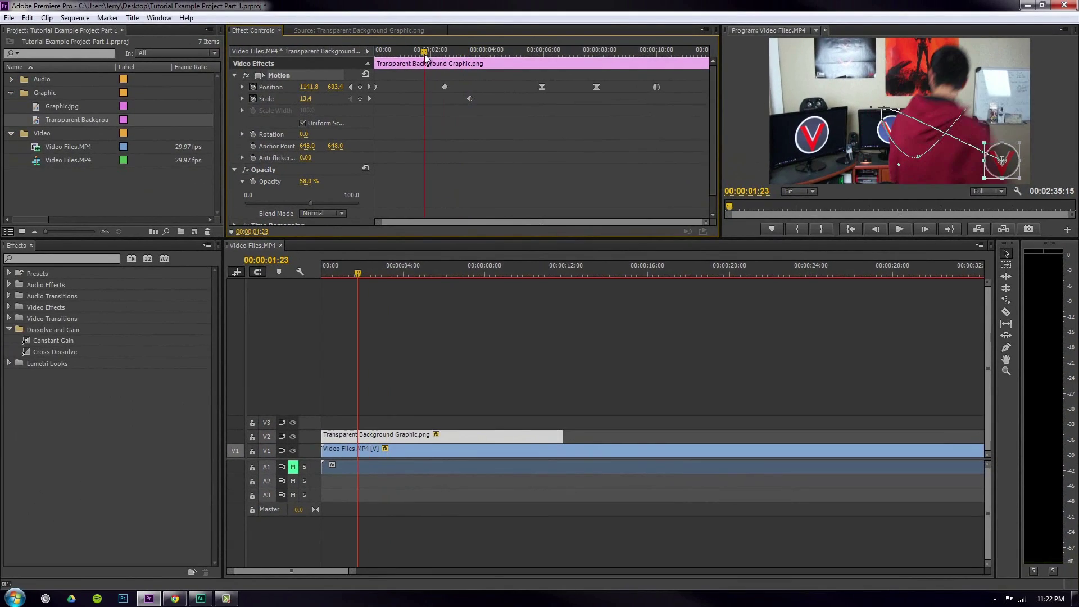
pyautogui.click(294, 78)
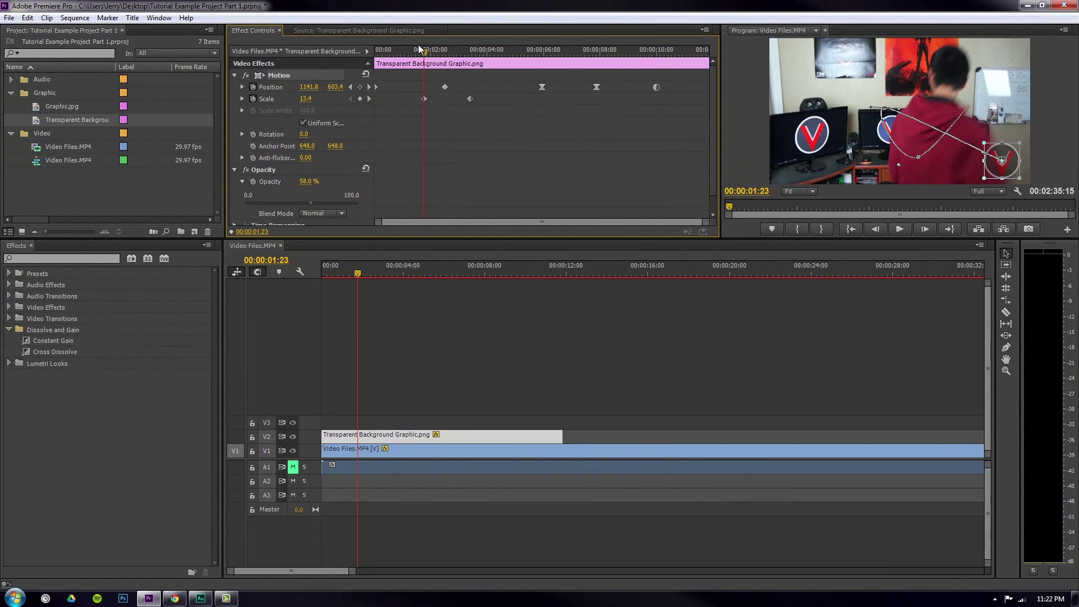
pyautogui.moveTo(419, 49); pyautogui.dragTo(575, 48)
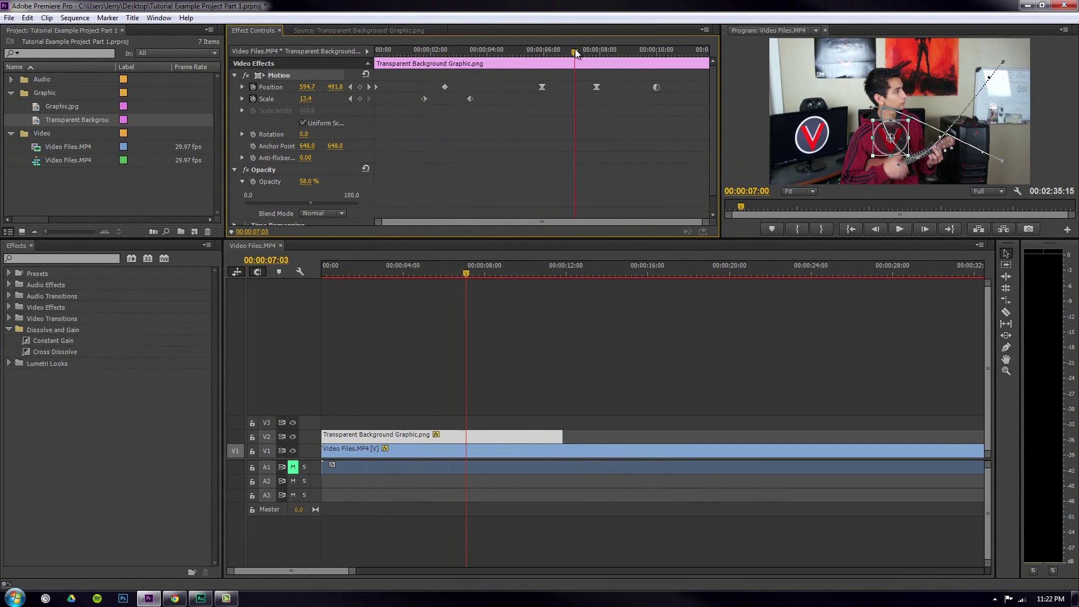
pyautogui.click(361, 99)
# Add Rotation, Anchor Point and Anti-flicker keyframes to the logo at 00:00:07:03 and about 00:00:02:11
pyautogui.click(442, 49)
pyautogui.click(360, 134)
pyautogui.click(360, 145)
pyautogui.click(361, 158)
# Stagger the keyframes: Rotation to about 3.6 and 5.9 s, Anchor Point to 1.3 and 9.7 s, Anti-flicker to 2.6 and 7.9 s
pyautogui.click(500, 49)
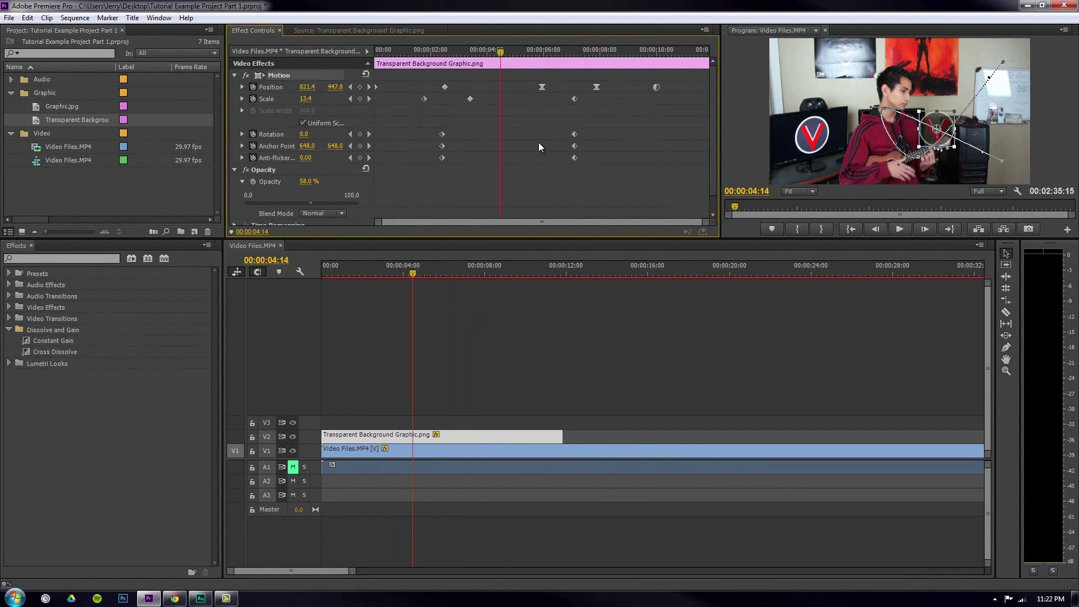
pyautogui.moveTo(575, 134); pyautogui.dragTo(542, 134)
pyautogui.moveTo(442, 134); pyautogui.dragTo(410, 145)
pyautogui.moveTo(575, 158); pyautogui.dragTo(647, 146)
# Try selecting the keyframes of all the Motion properties together and clear the selection
pyautogui.moveTo(681, 191); pyautogui.dragTo(441, 140)
pyautogui.click(511, 162)
pyautogui.moveTo(685, 179); pyautogui.dragTo(398, 70)
pyautogui.click(507, 192)
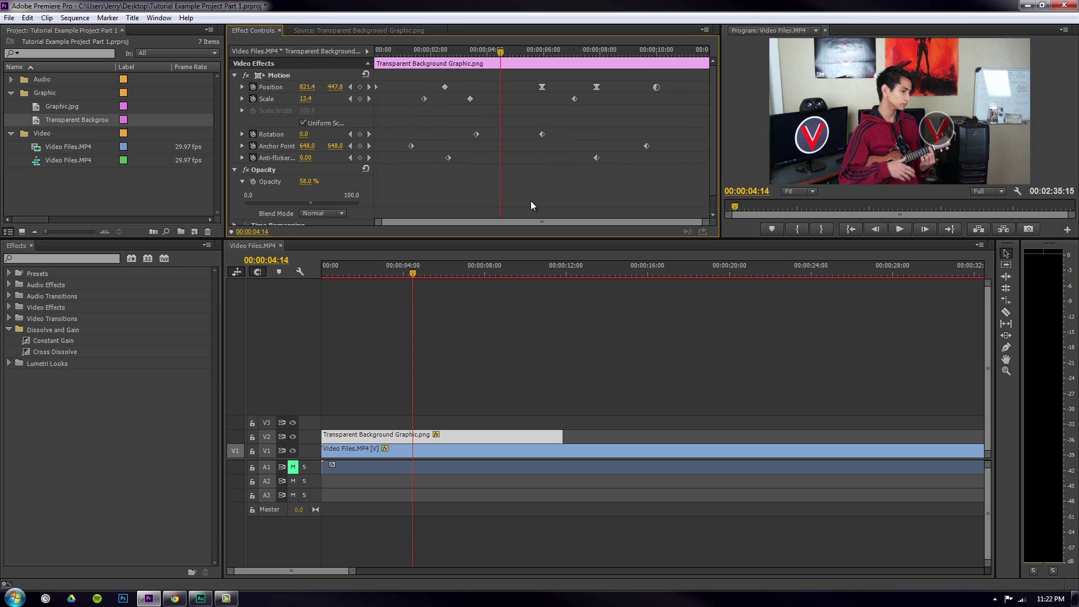
# Move the playhead exactly onto the first Anchor Point keyframe at 00:00:01:08 using the property's keyframe navigation
pyautogui.click(411, 146)
pyautogui.moveTo(501, 53); pyautogui.dragTo(424, 62)
pyautogui.click(339, 146)
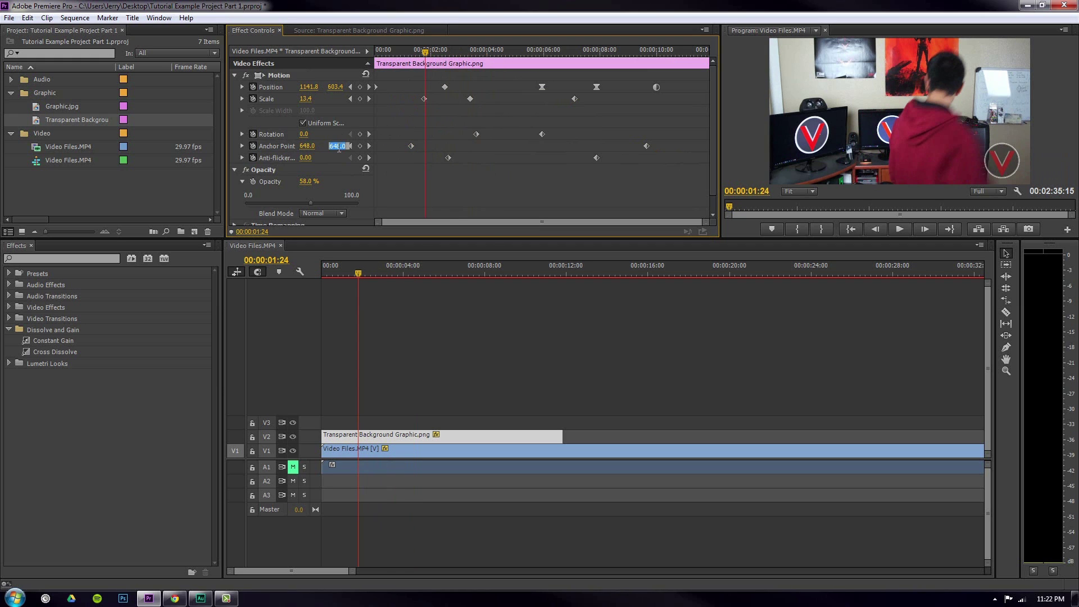
pyautogui.click(350, 146)
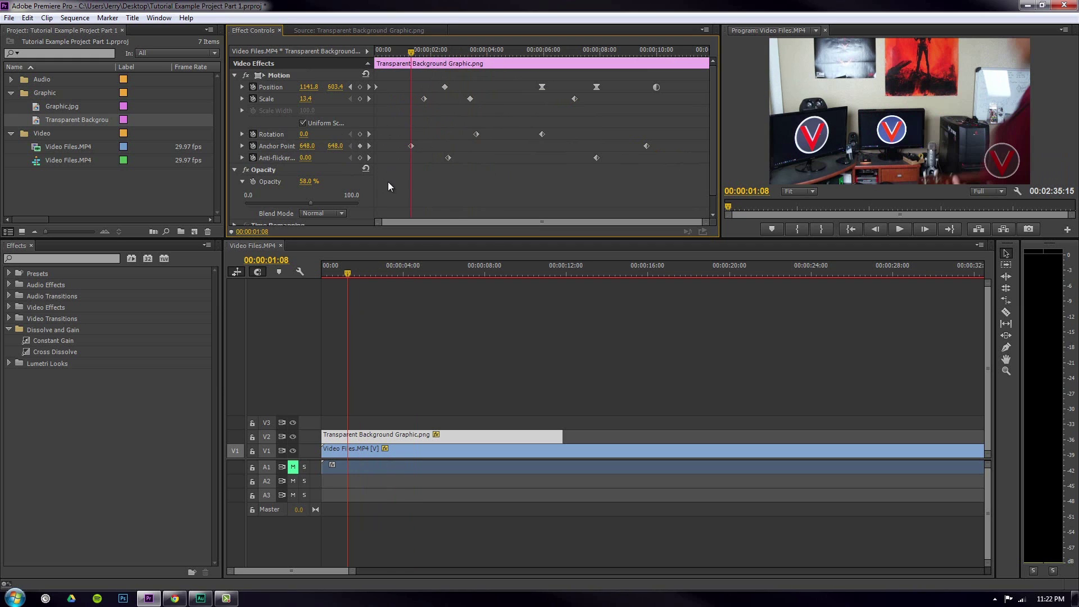